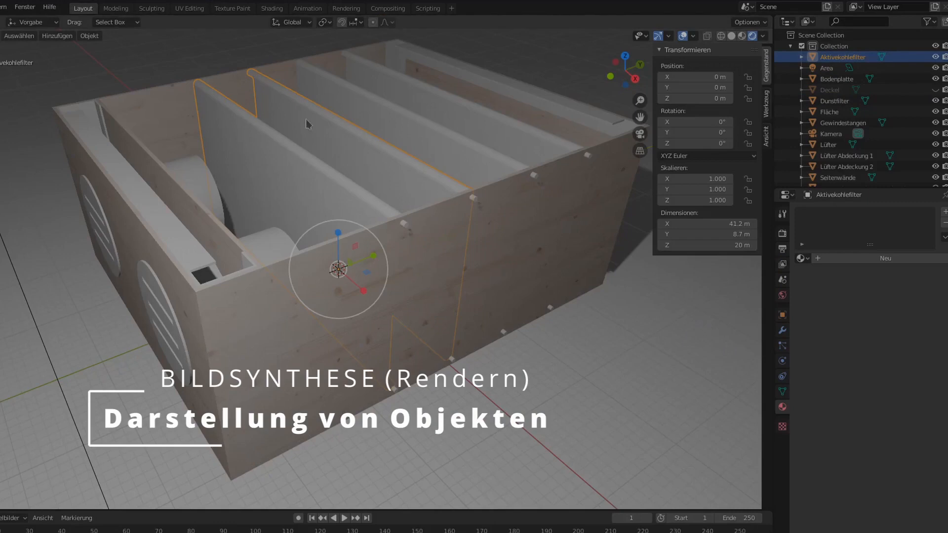
Select the Dunstfilter part of the filter box model in Blender.
left_click(467, 142)
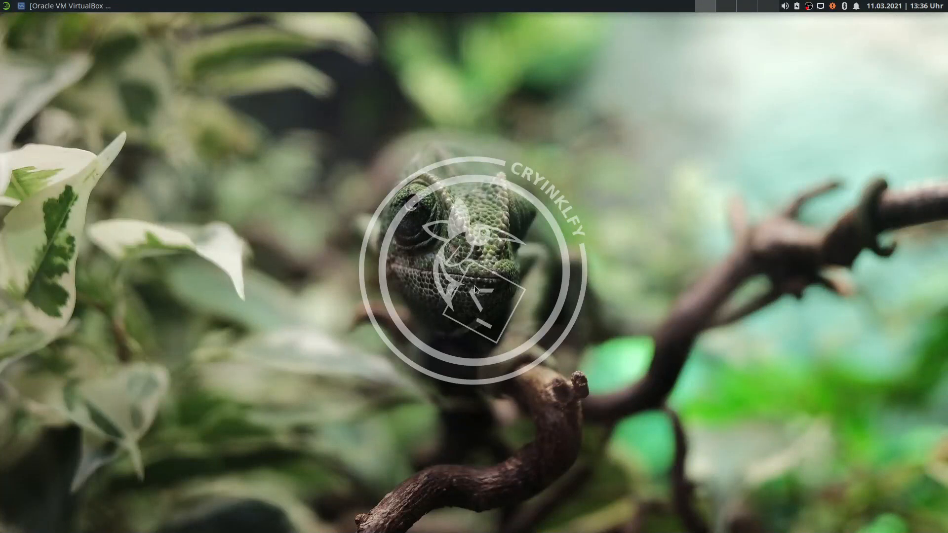
Restore the VirtualBox Manager window to view the openSUSE 15.x machine's details.
left_click(76, 10)
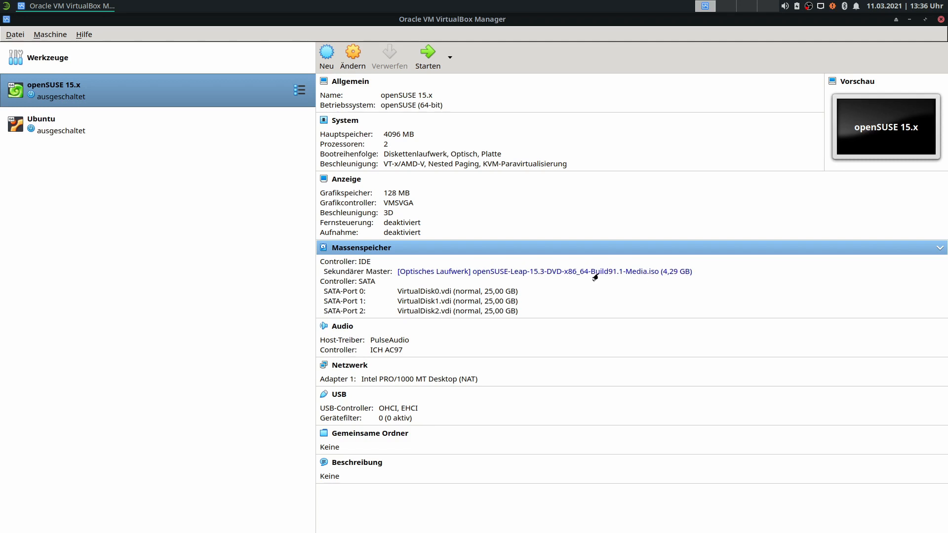
mouse_move(611, 278)
Start the openSUSE 15.x VM with scaled display and input capture, then show it full-screen.
left_click(427, 62)
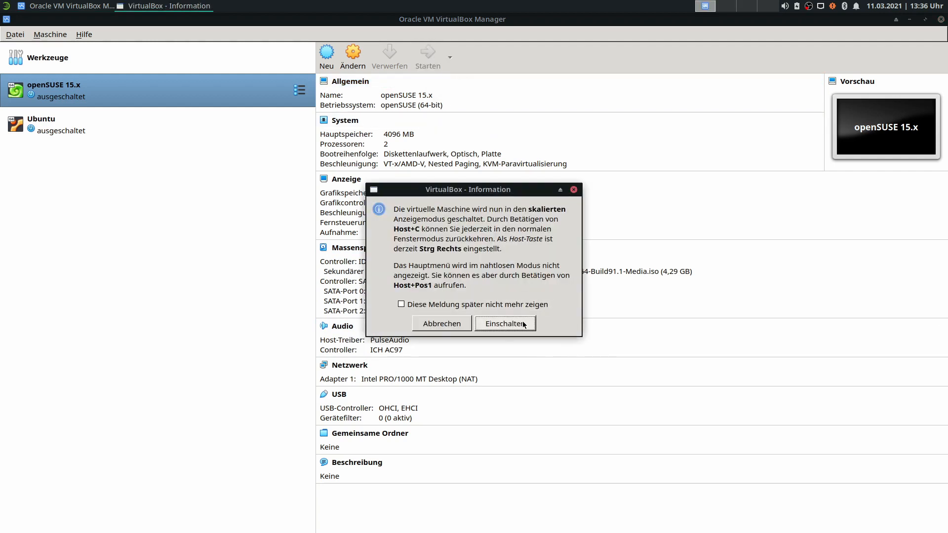
left_click(502, 327)
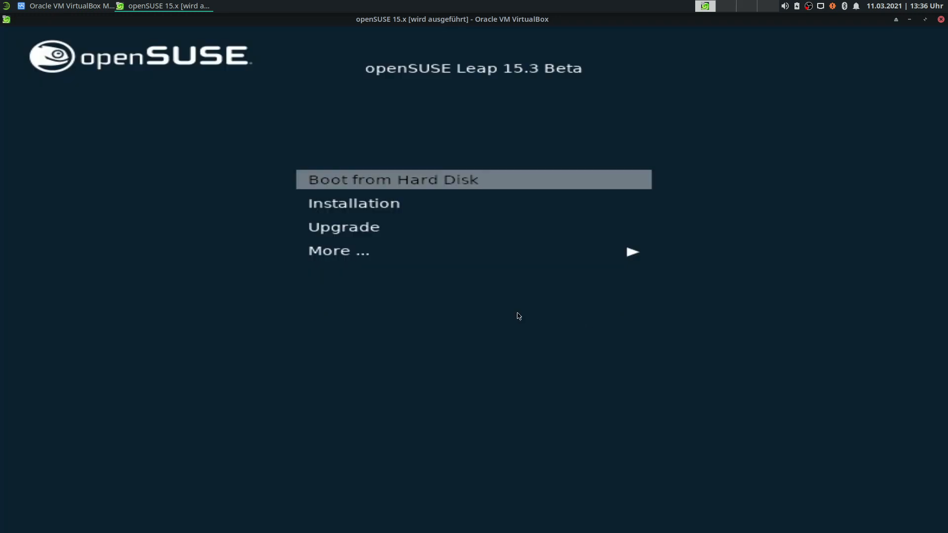
left_click(746, 299)
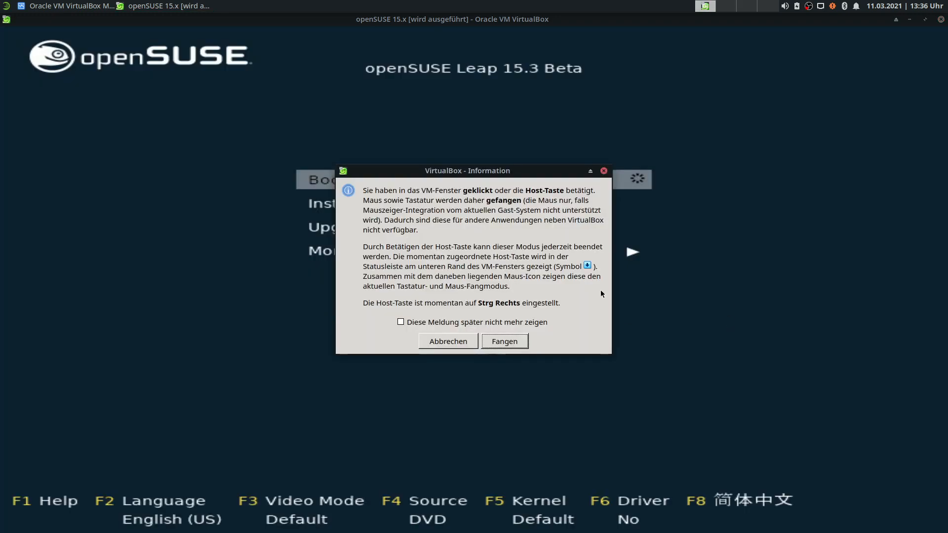
left_click(504, 341)
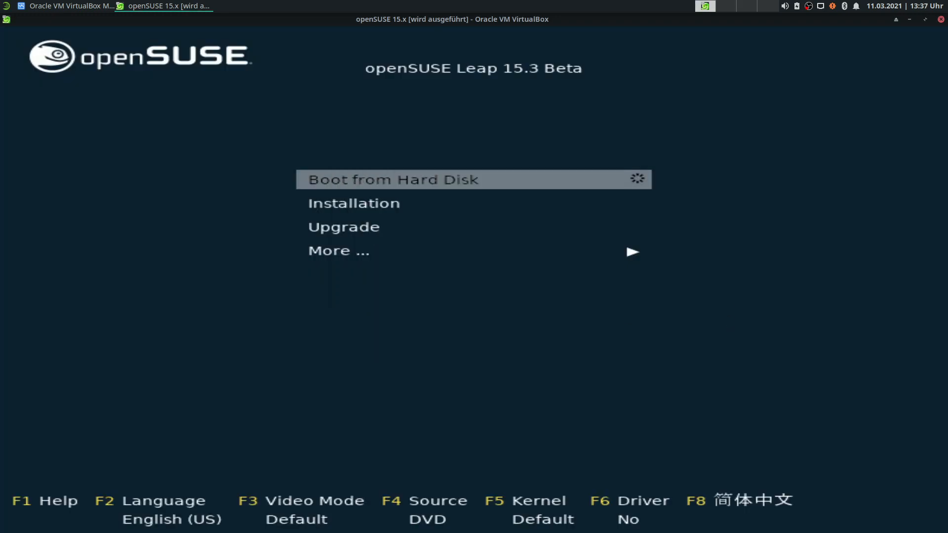
right_click(423, 22)
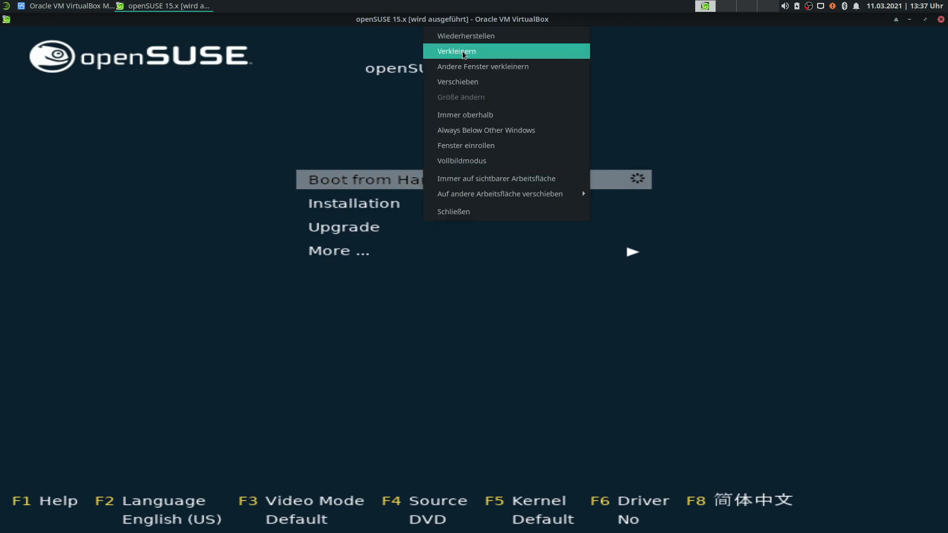
left_click(482, 160)
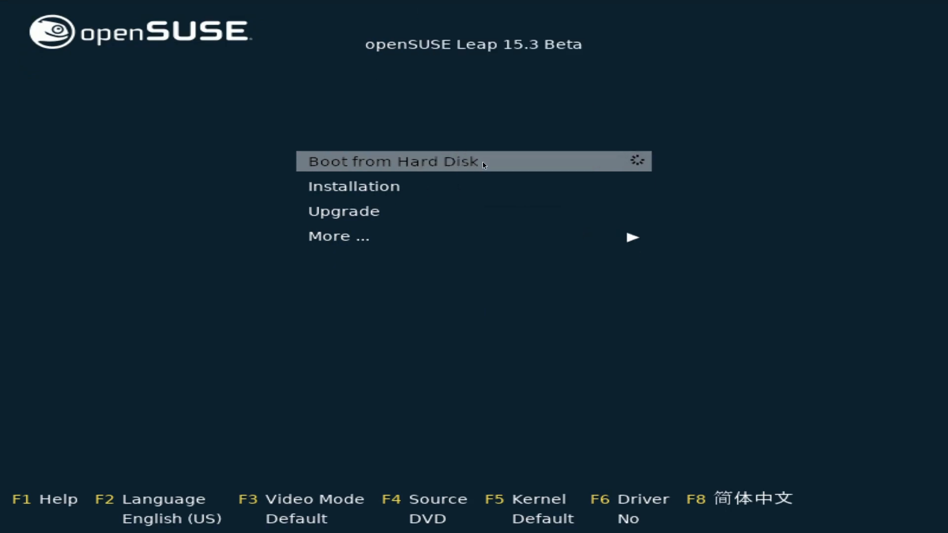
Set the installer video mode to 1680 x 1050 from the F3 menu.
left_click(812, 250)
left_click(504, 341)
key("Down")
key("Down")
key("Up")
key("Up")
key("Down")
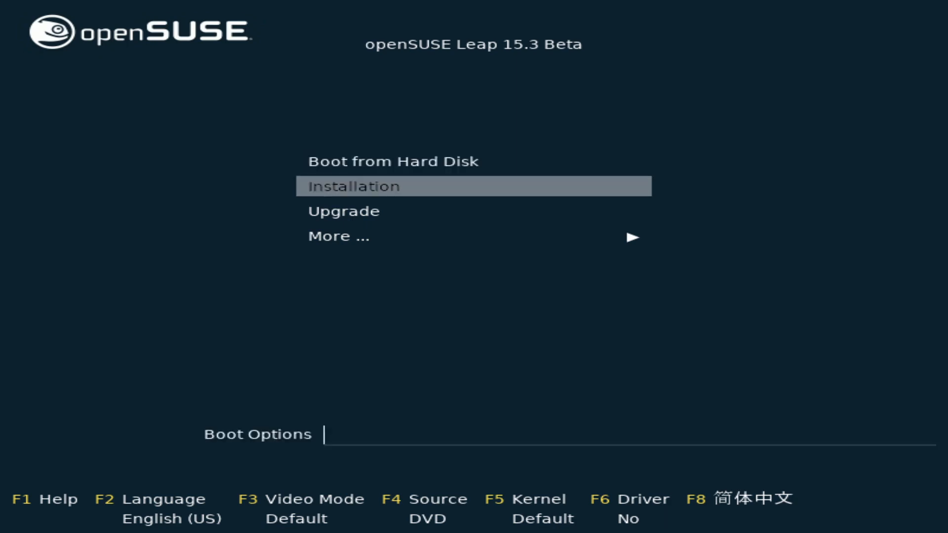
key("F3")
key("Return")
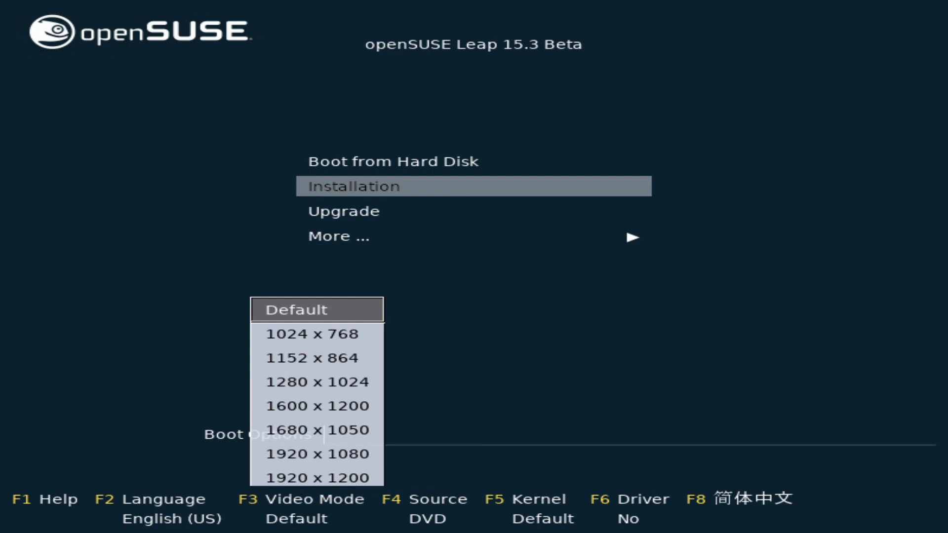
key("Down")
key("Down")
key("Down")
key("Down")
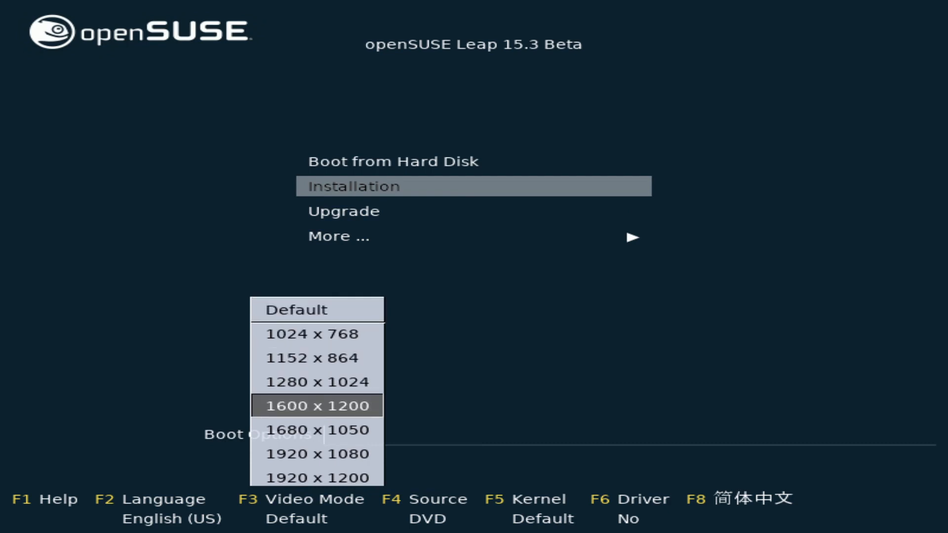
key("Down")
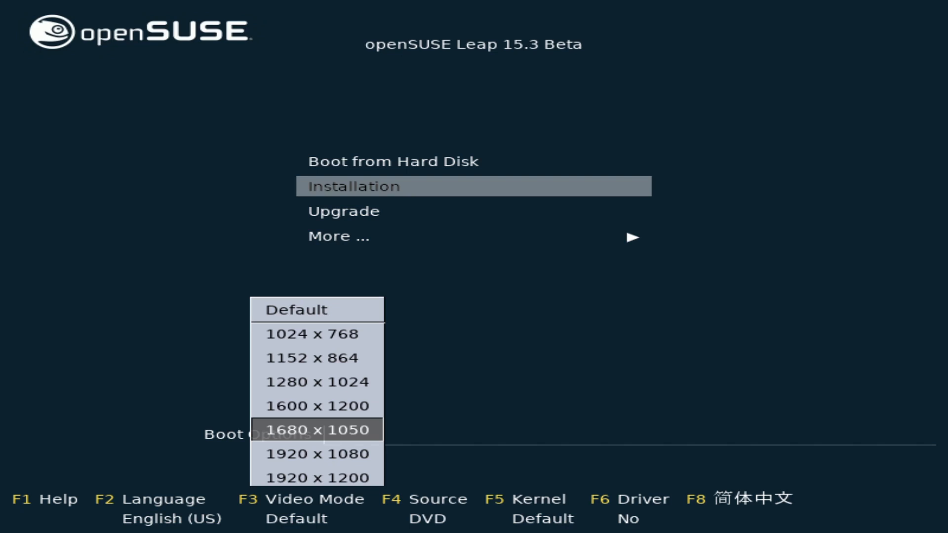
key("Return")
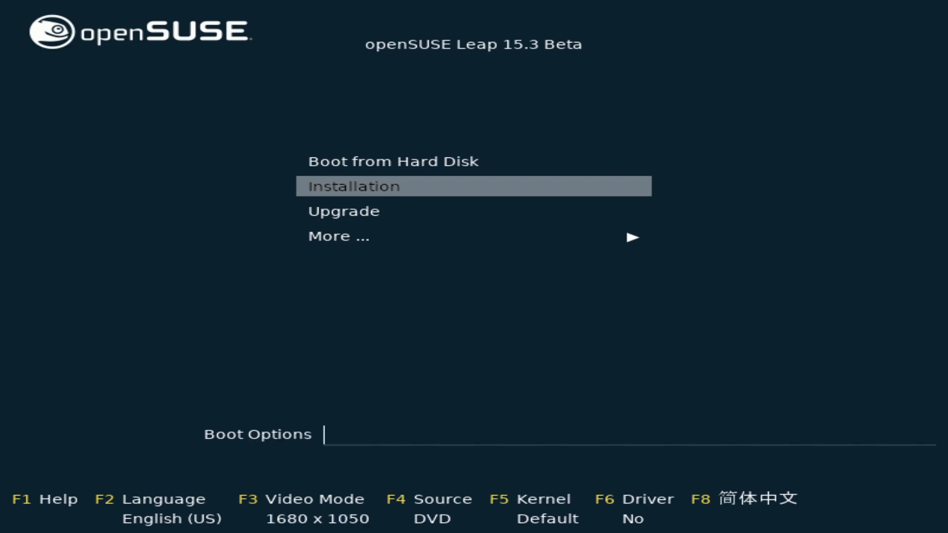
Browse the text console and video BIOS size options without changing the resolution.
key("F3")
key("Down")
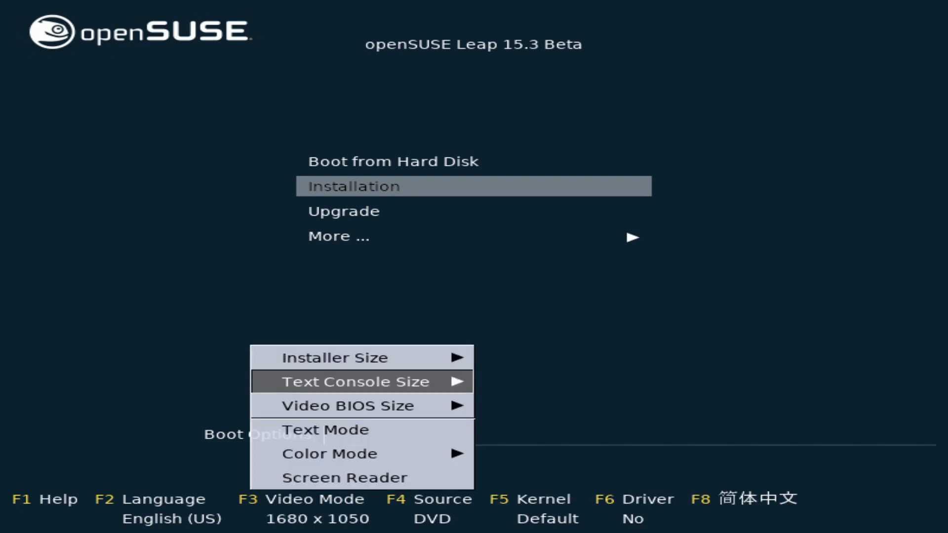
key("Right")
key("Down")
key("Down")
key("Down")
key("Down")
key("Down")
key("Down")
key("Return")
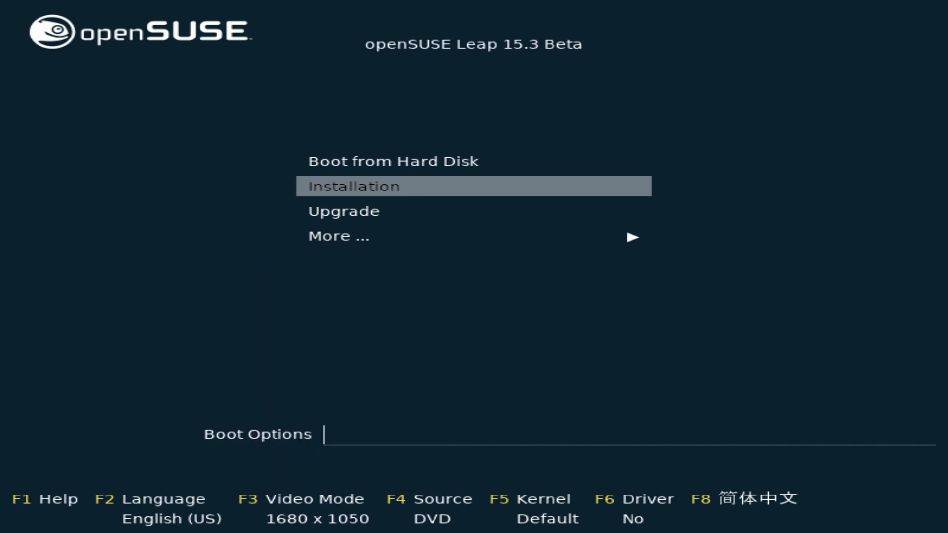
key("F3")
key("Down")
key("Down")
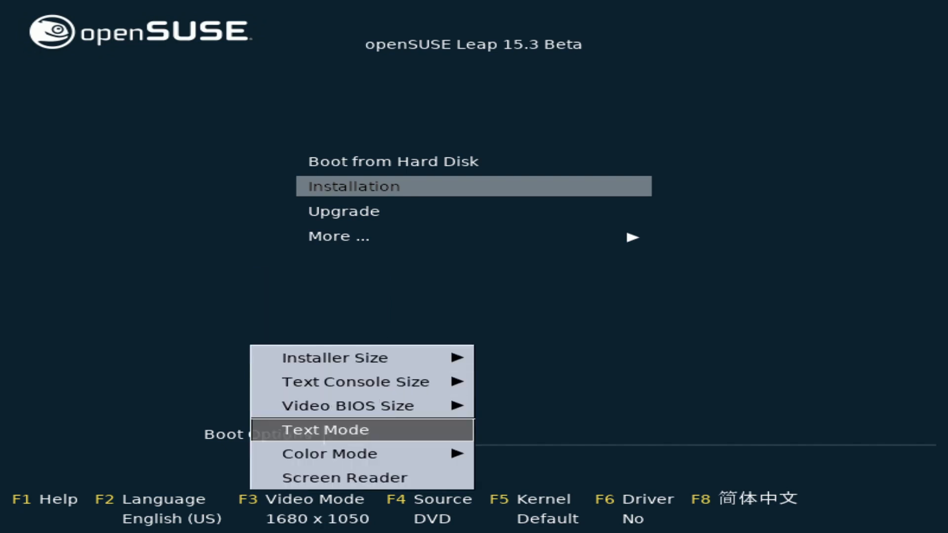
key("Up")
key("Right")
key("Down")
key("Down")
key("Down")
key("Return")
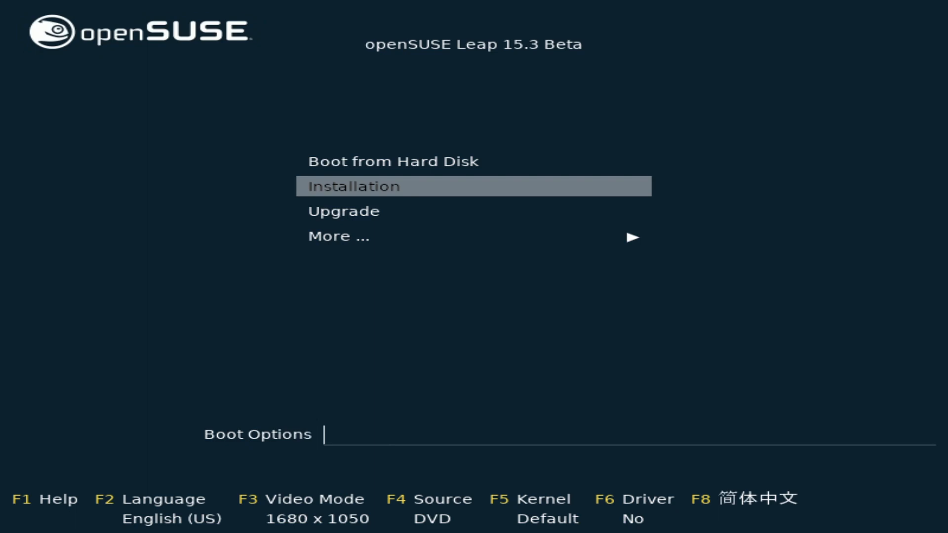
Select the Installation boot entry and boot it.
key("Down")
key("Down")
key("Up")
key("Up")
key("Down")
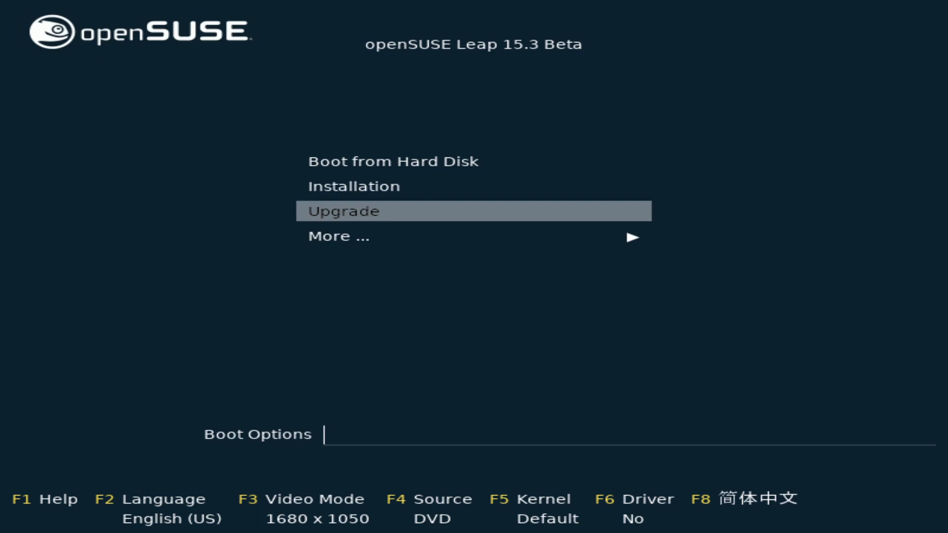
key("Down")
key("Up")
key("Down")
key("Up")
key("Up")
key("Return")
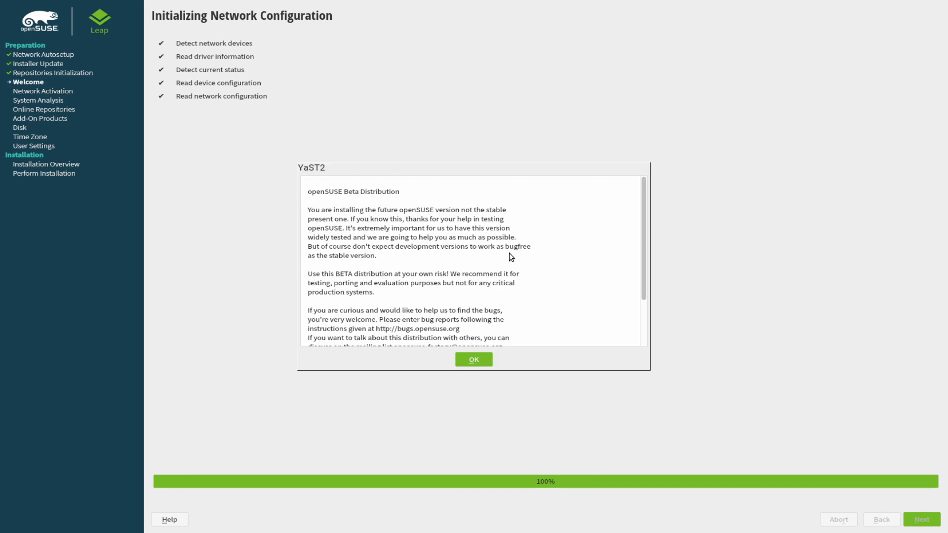
Scroll through and read the Beta Distribution notice, then dismiss it with OK.
left_click_drag(644, 186, 642, 219)
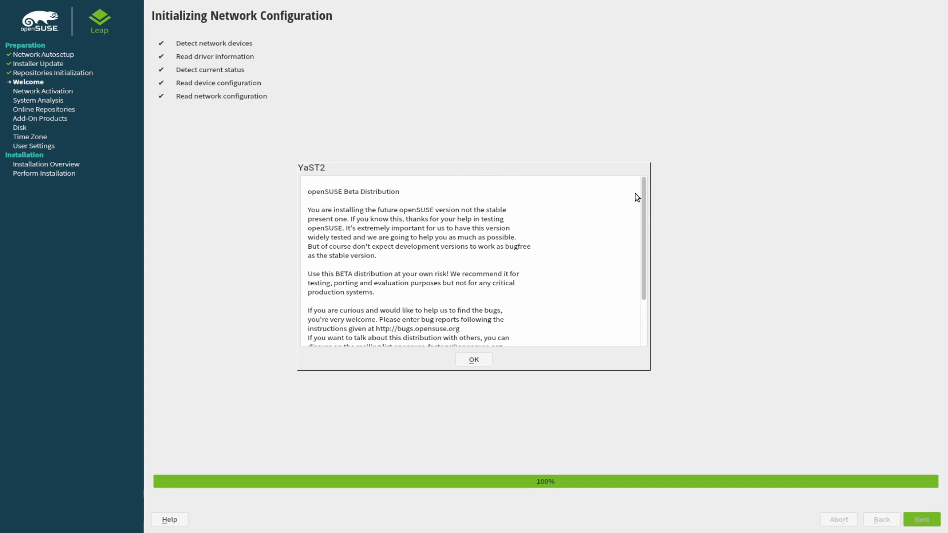
mouse_move(644, 190)
left_mouse_down()
mouse_move(647, 246)
mouse_move(642, 185)
left_mouse_up()
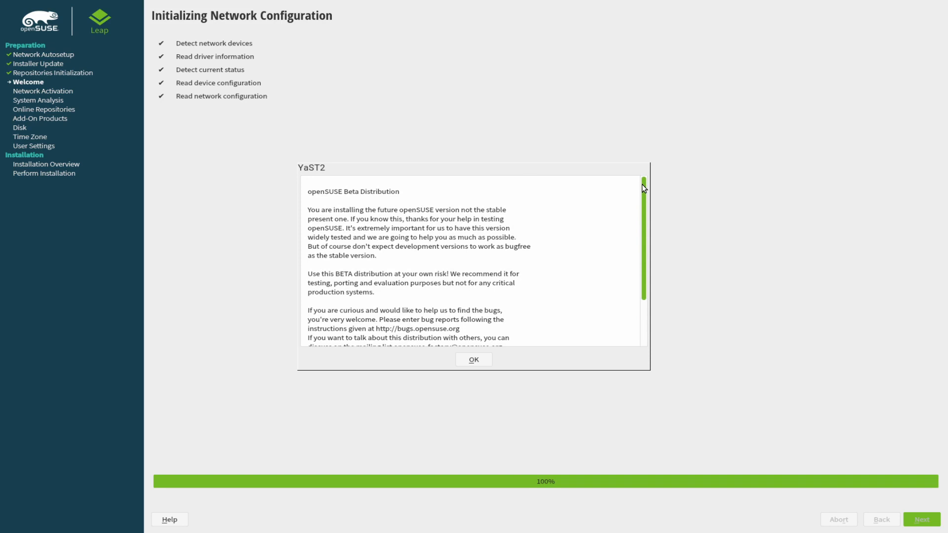
left_click_drag(642, 183, 656, 259)
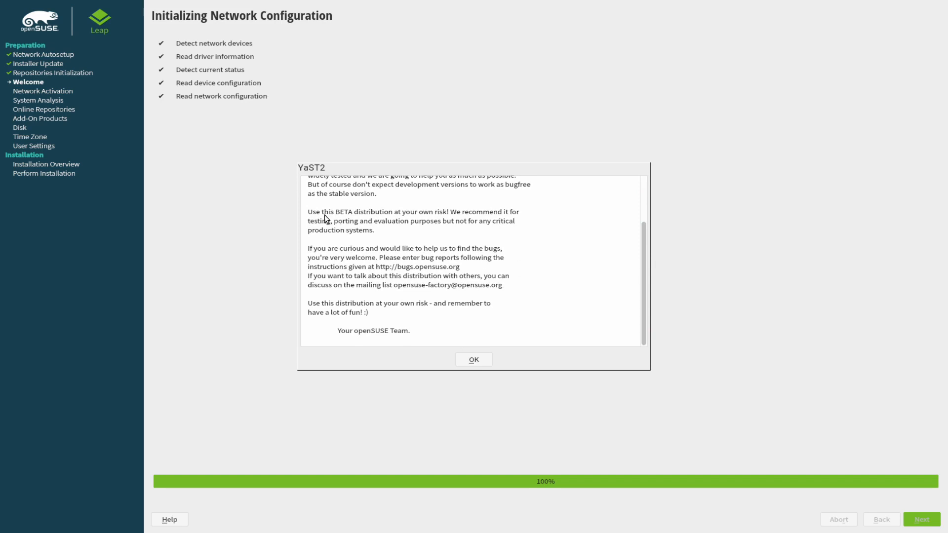
left_click_drag(339, 219, 390, 216)
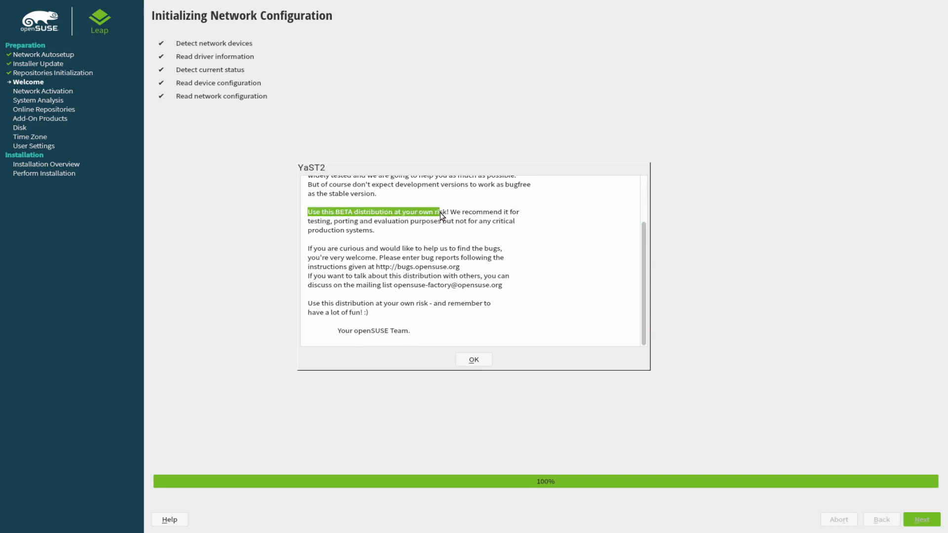
left_click_drag(503, 211, 530, 223)
left_click(537, 231)
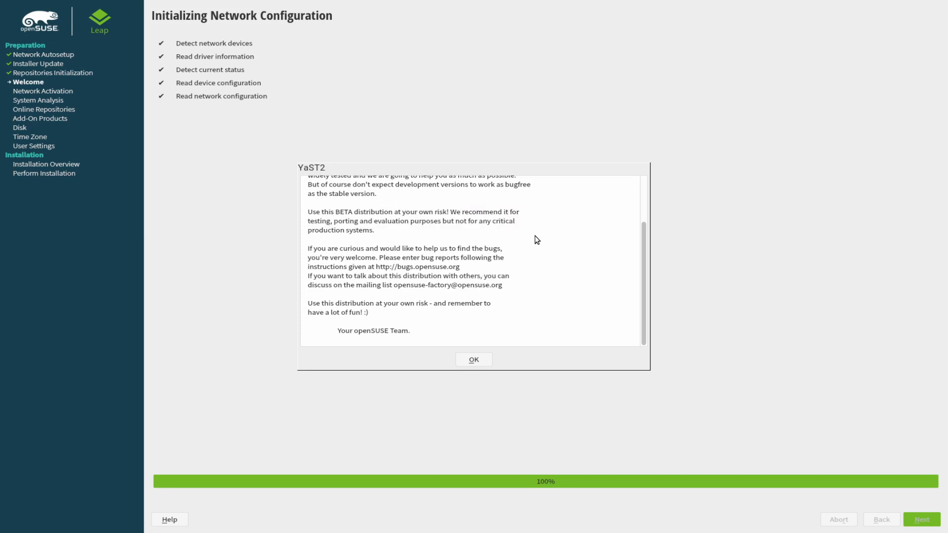
left_click(474, 362)
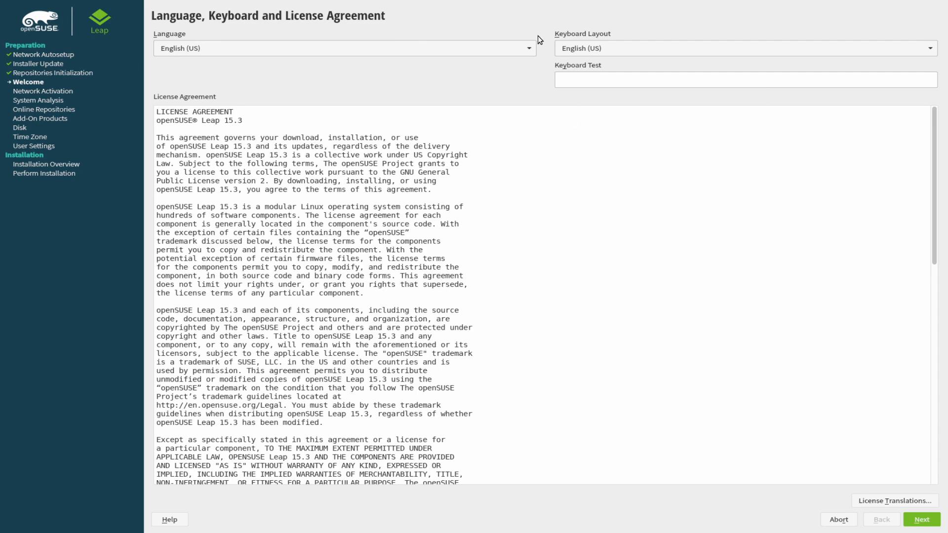
Choose German keyboard layout, test it by typing 'zy', and accept the license.
left_click(579, 47)
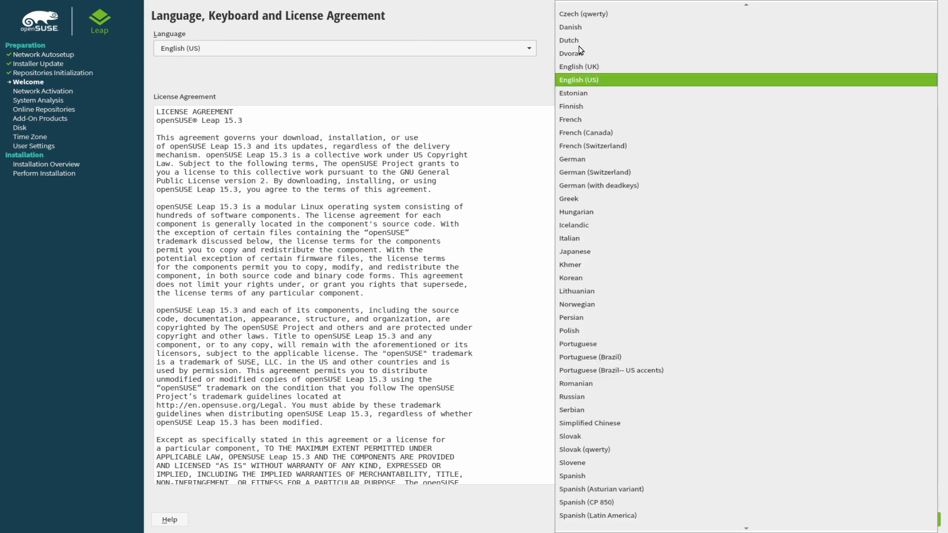
left_click(583, 160)
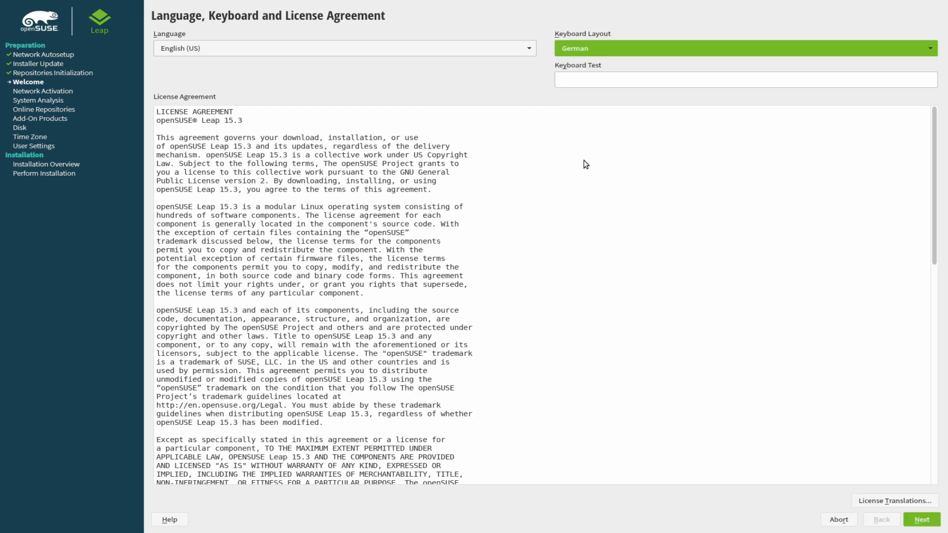
left_click(583, 80)
type("zy")
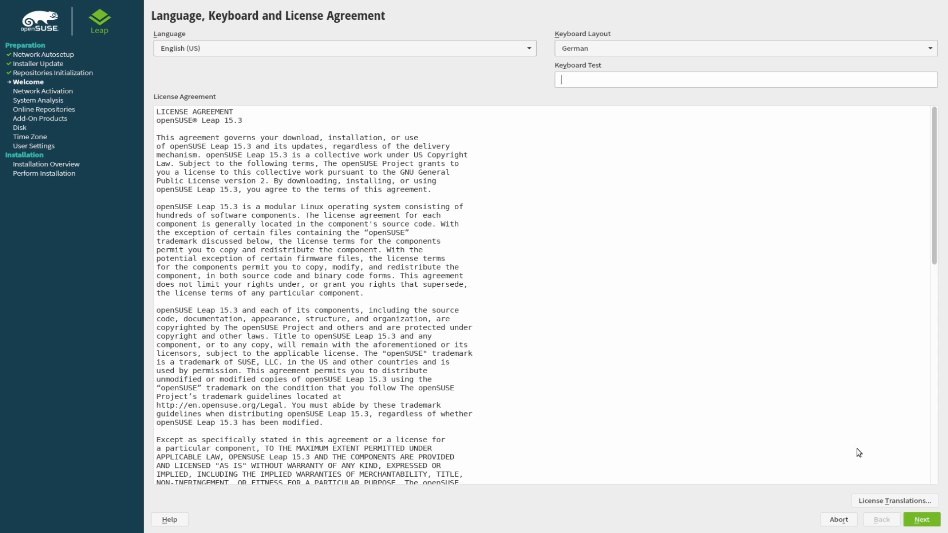
left_click(921, 520)
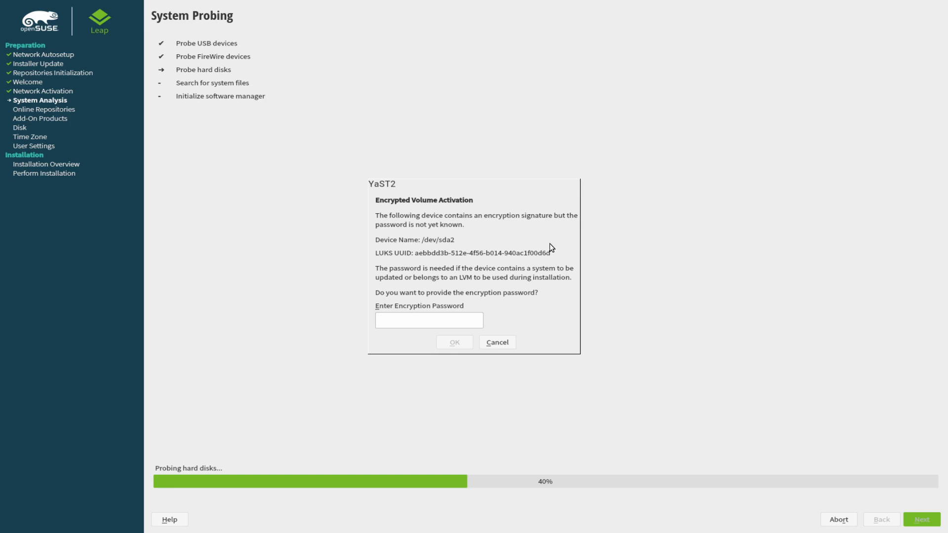
Enter the encryption password for each of /dev/sda2, /dev/sdb1 and /dev/sdc1.
left_click(415, 322)
type("p")
left_click(439, 346)
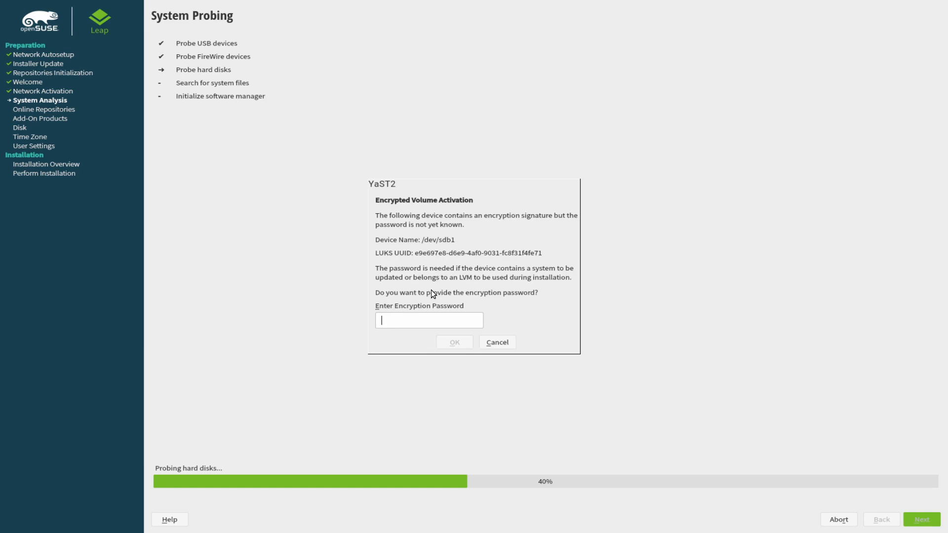
type("pppppppp")
left_click(458, 342)
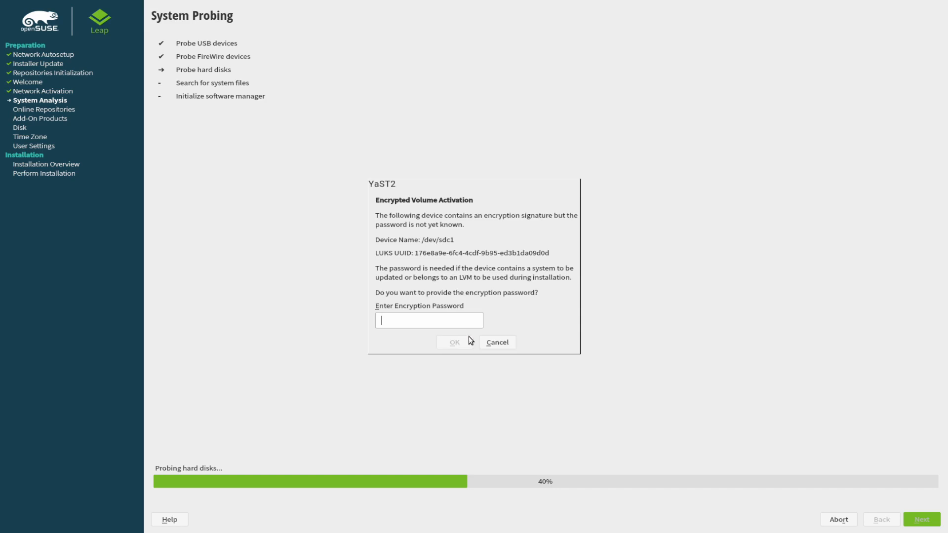
type("***")
left_click(452, 344)
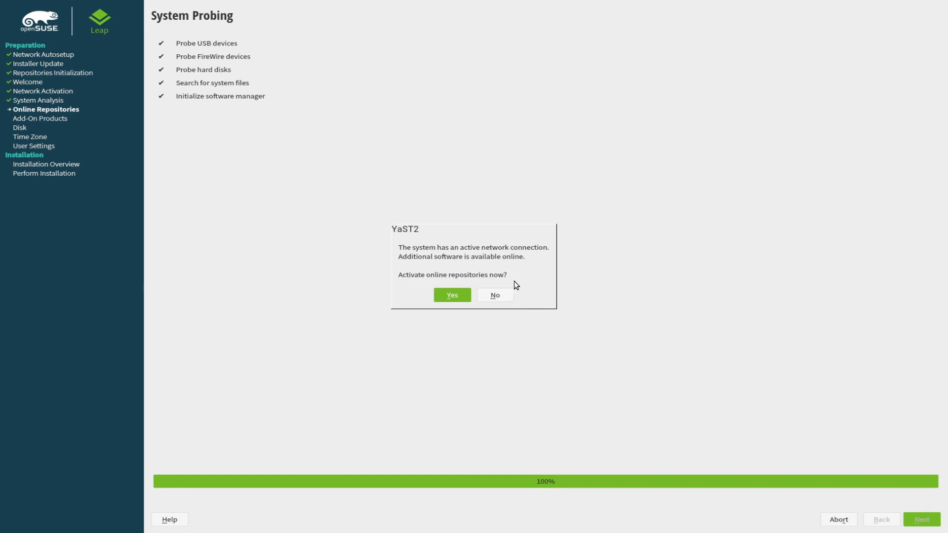
Agree to activate online repositories and dismiss the repository-list download warning.
left_click(452, 296)
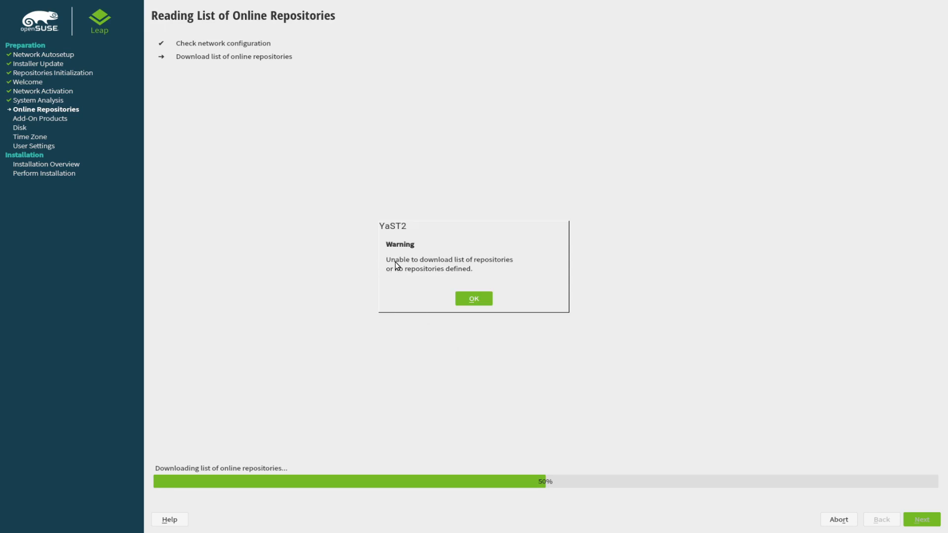
left_click(476, 300)
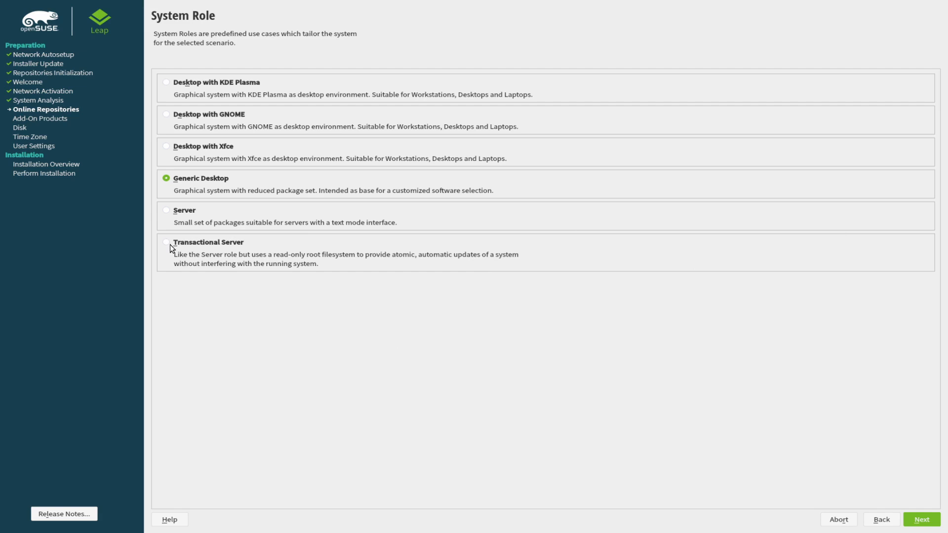
Select Desktop with Xfce as the system role and proceed.
left_click(174, 150)
left_click(922, 520)
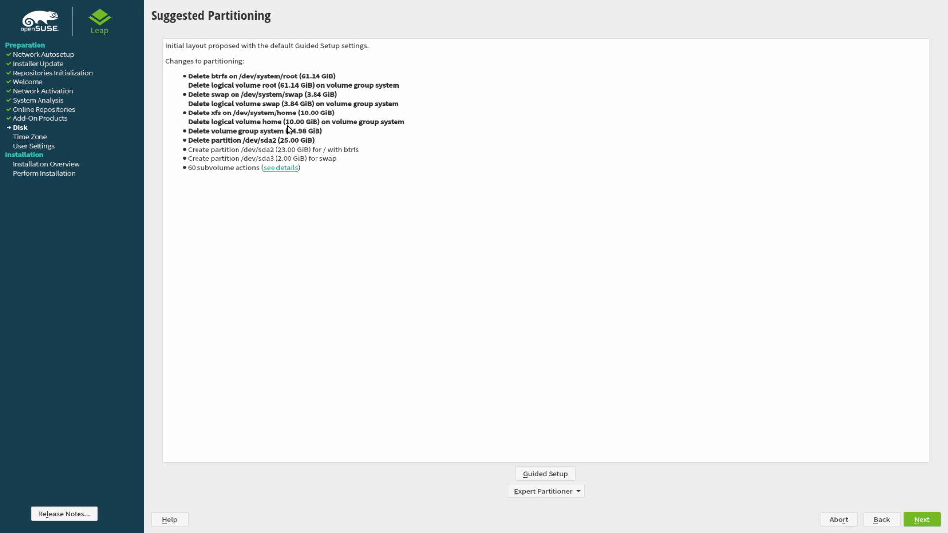
Expand and scroll the list of 60 subvolume actions, then start Guided Setup.
left_click(281, 168)
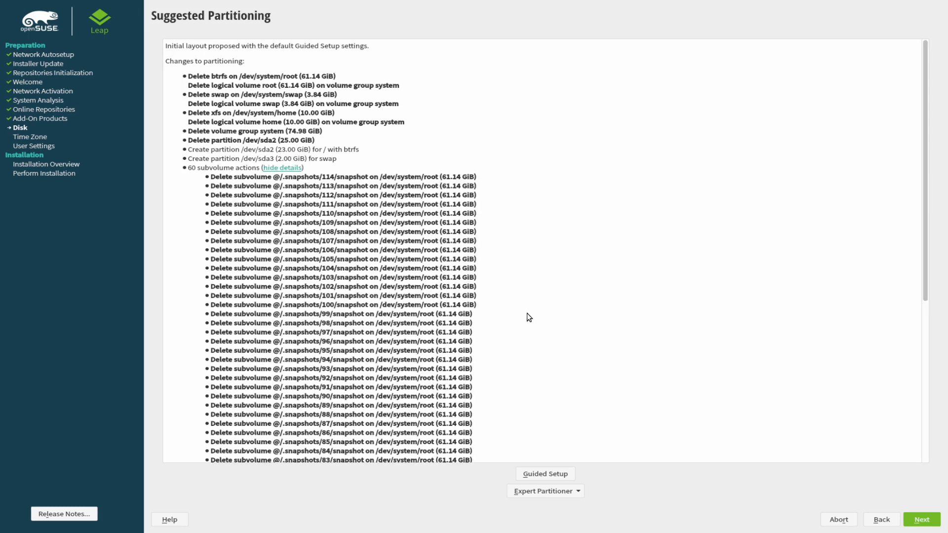
scroll(526, 313, "down", 7)
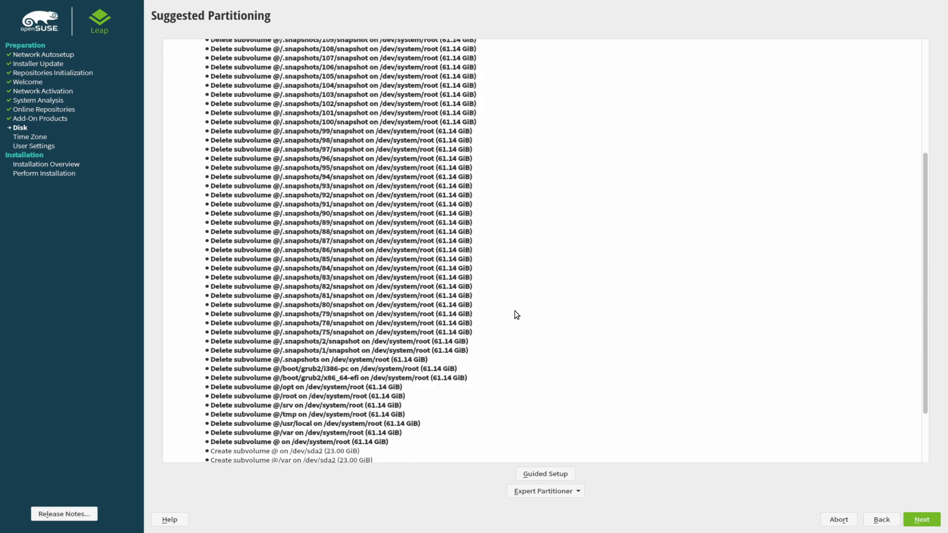
scroll(483, 425, "up", 2)
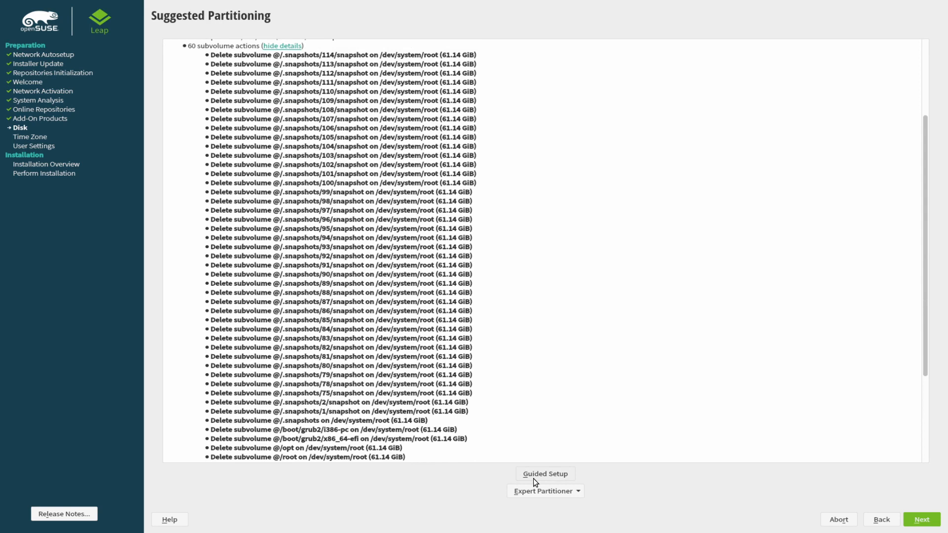
left_click(548, 475)
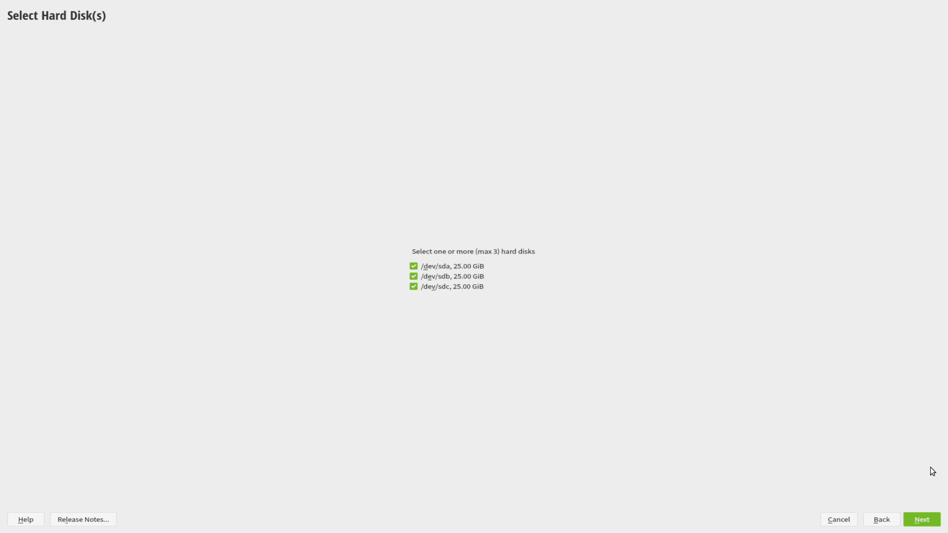
Use all three disks, setting existing Linux and other partitions to 'Remove even if not needed'.
left_click(923, 523)
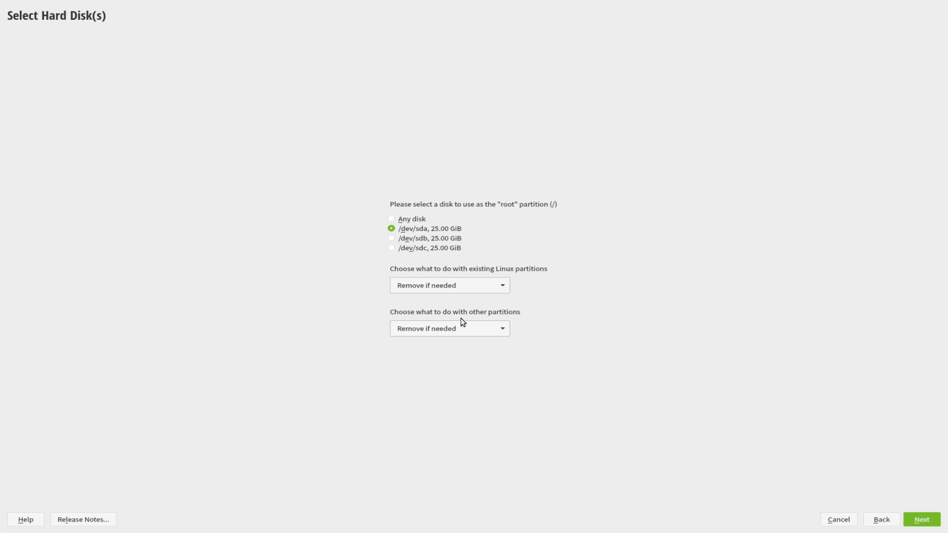
left_click(446, 289)
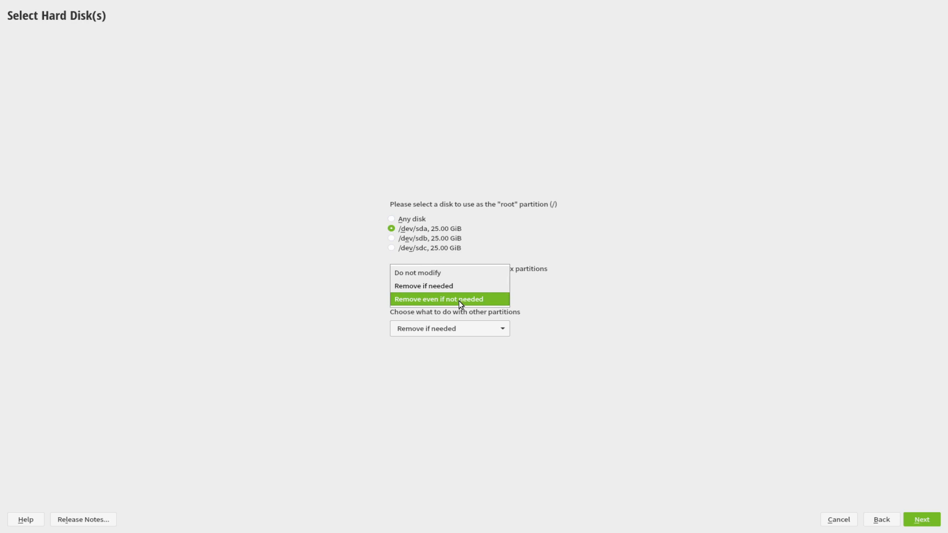
left_click(472, 300)
left_click(461, 330)
left_click(452, 341)
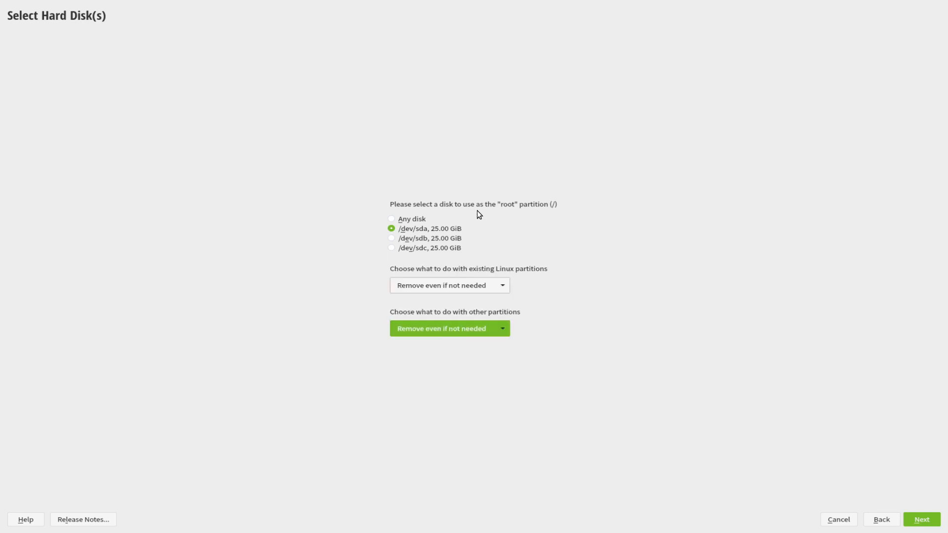
left_click(927, 522)
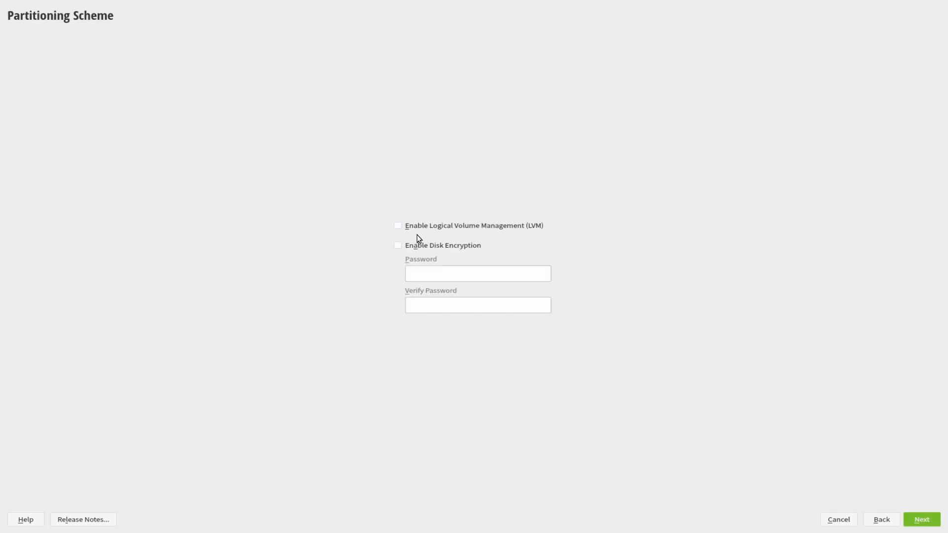
Enable LVM and disk encryption, entering the encryption password and repeating it to verify.
left_click(398, 225)
left_click(397, 245)
left_click(446, 270)
type("abcdefgh")
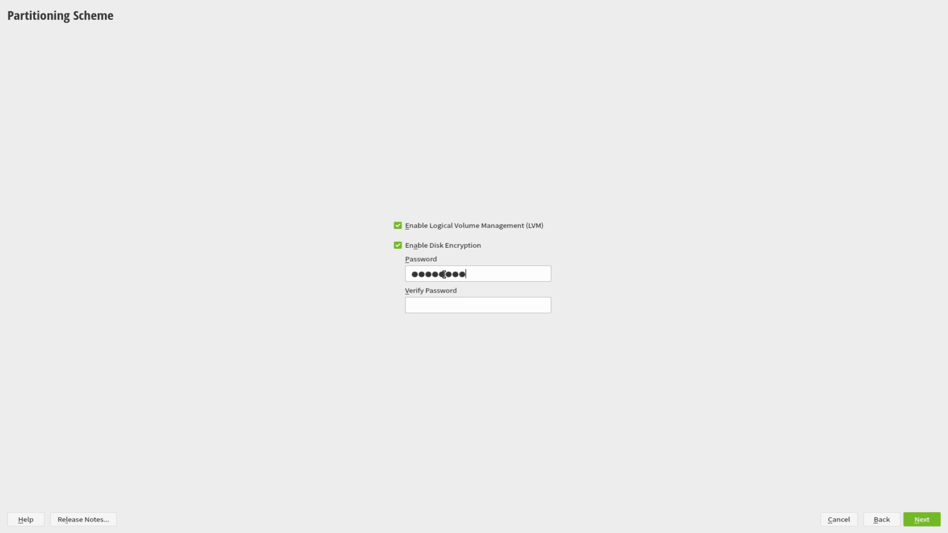
left_click(427, 306)
type("abcdefgh")
left_click(917, 524)
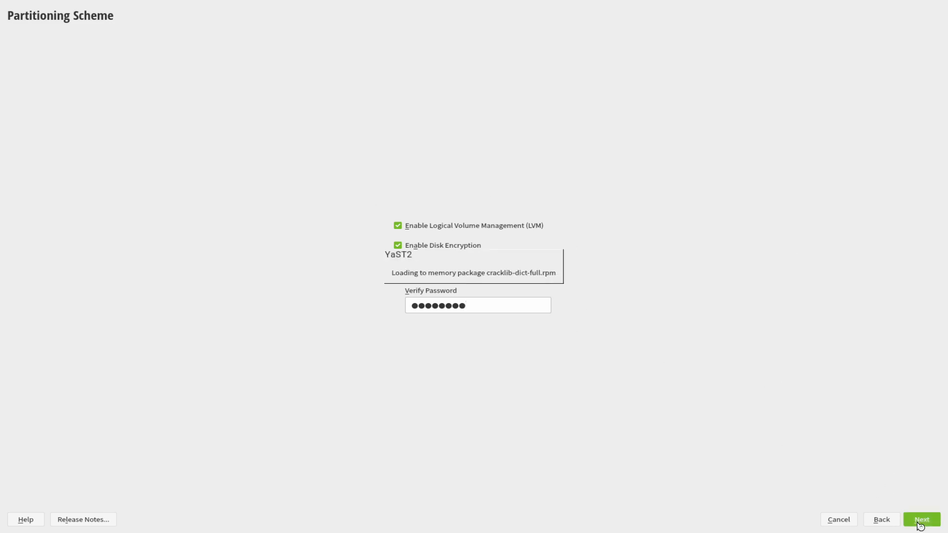
Accept the weak-password warning and propose a separate home volume: 3.84 GiB swap, 39.09 GiB xfs /home.
left_click(456, 299)
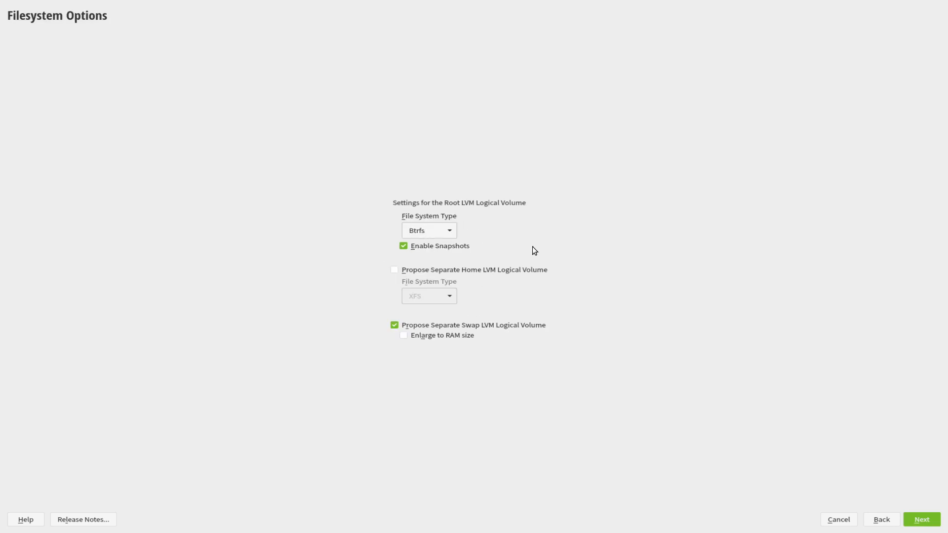
left_click(394, 269)
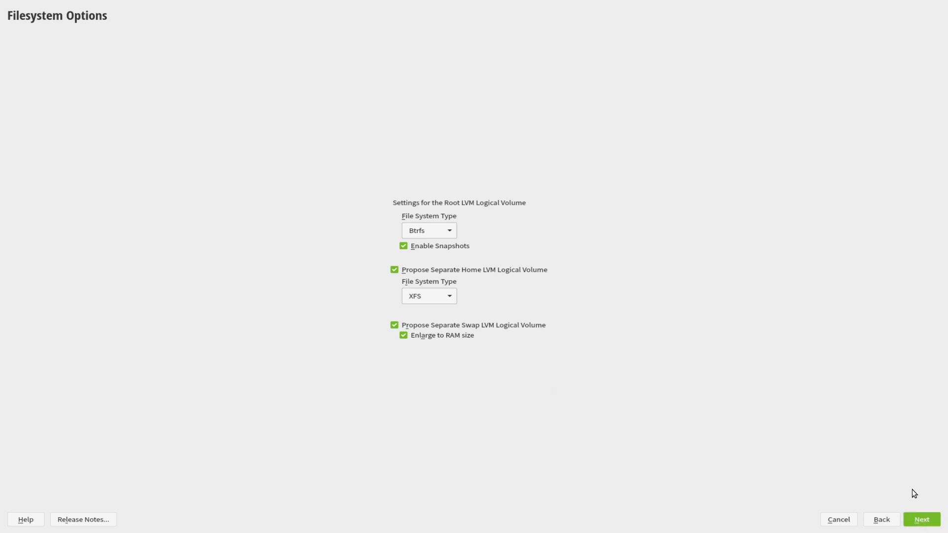
left_click(923, 523)
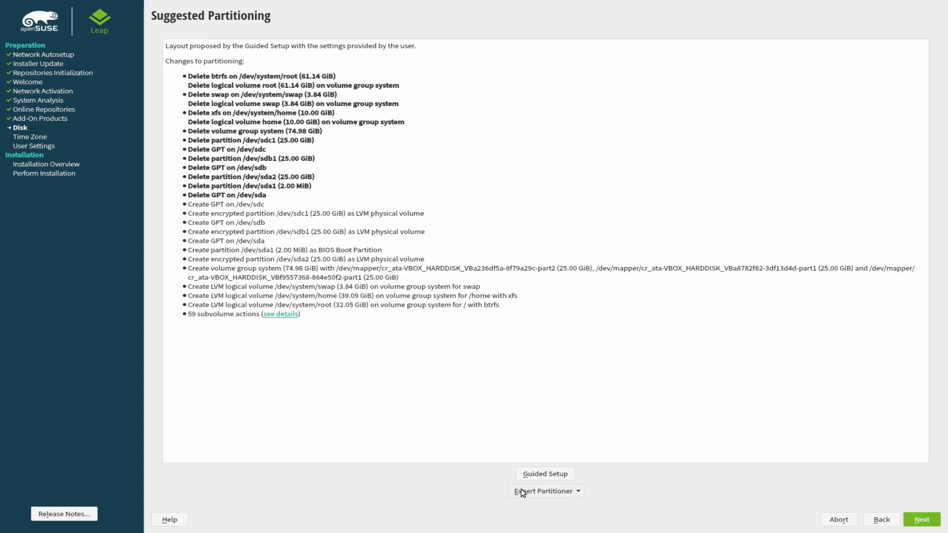
Start the Expert Partitioner from the current encrypted LVM proposal.
left_click(553, 492)
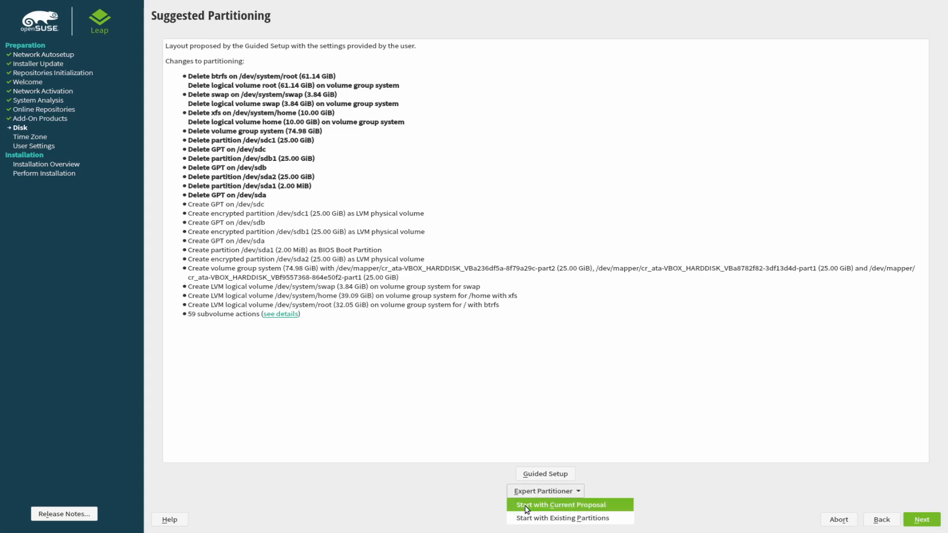
left_click(581, 504)
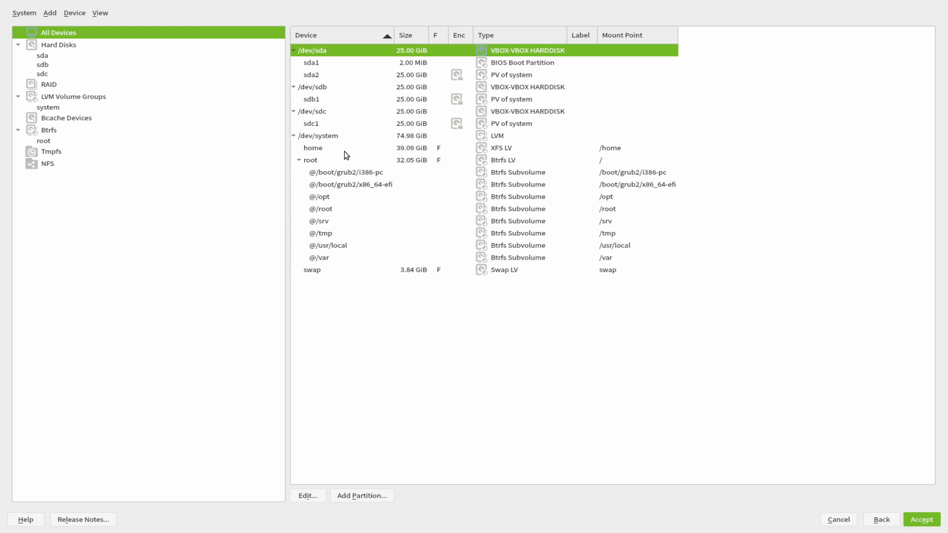
Review the home volume's settings without changes, then show the /dev/system volume group overview.
left_click(325, 152)
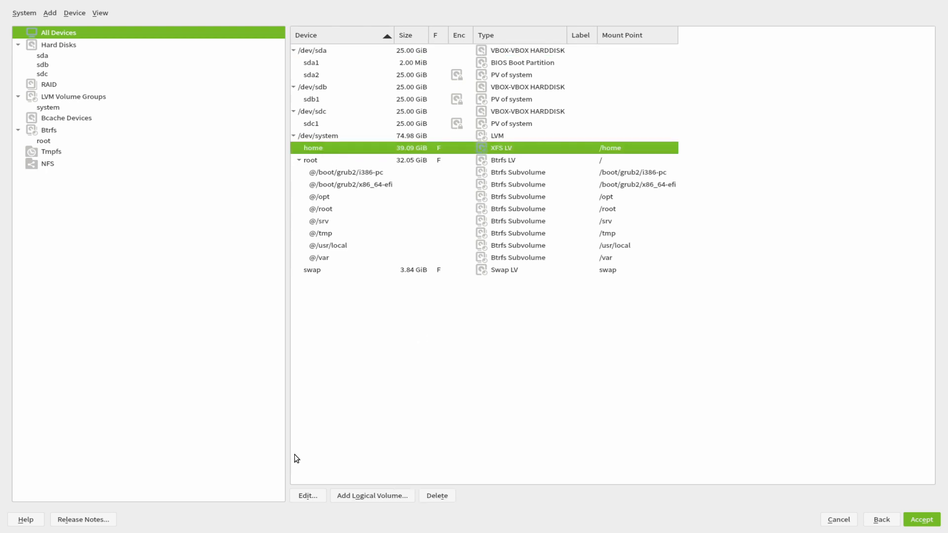
left_click(312, 498)
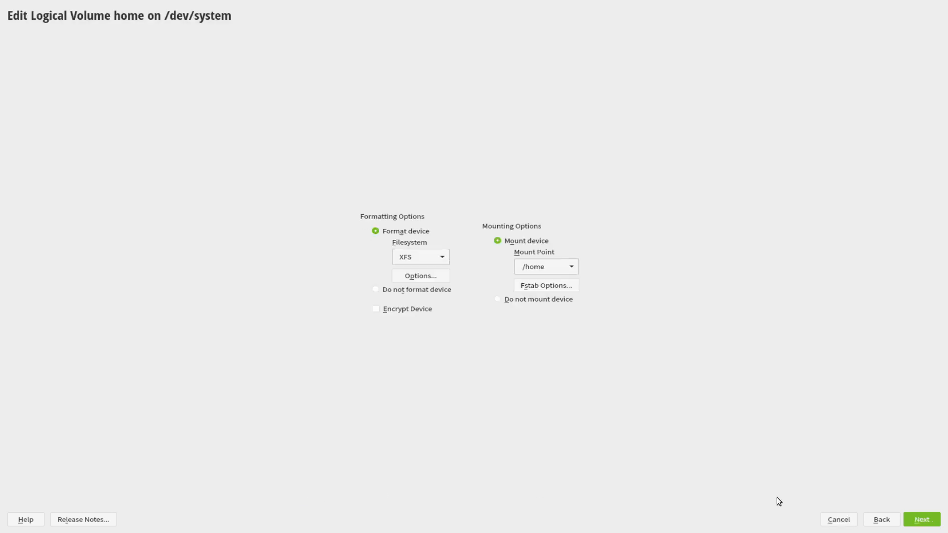
left_click(871, 519)
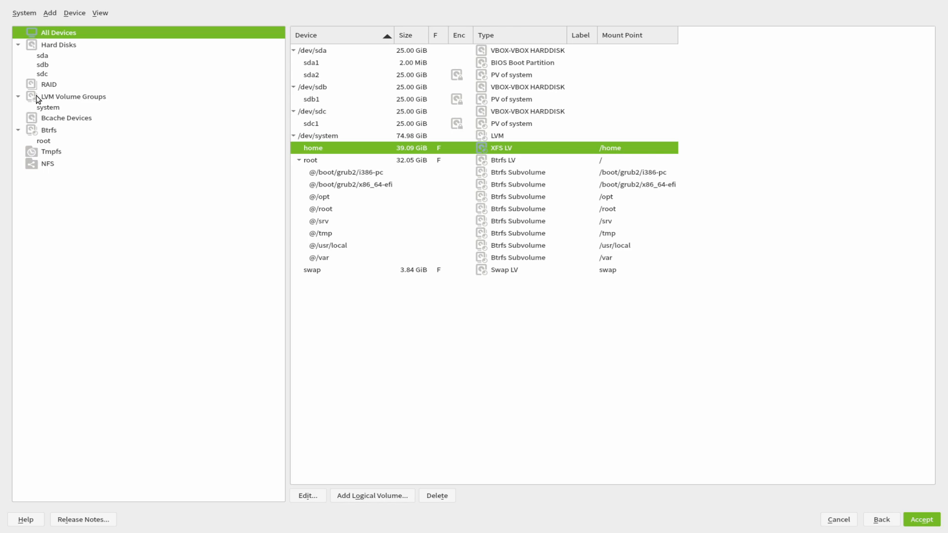
left_click(47, 107)
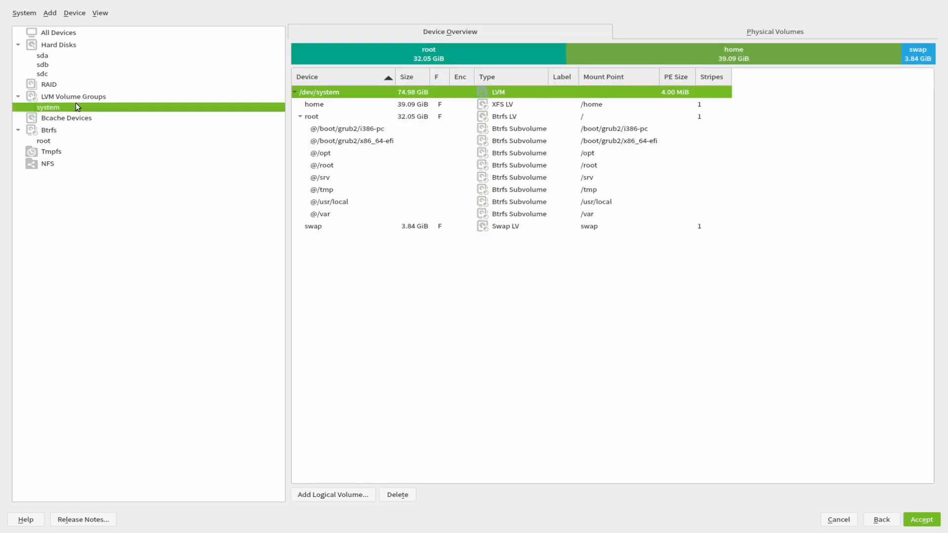
left_click(331, 105)
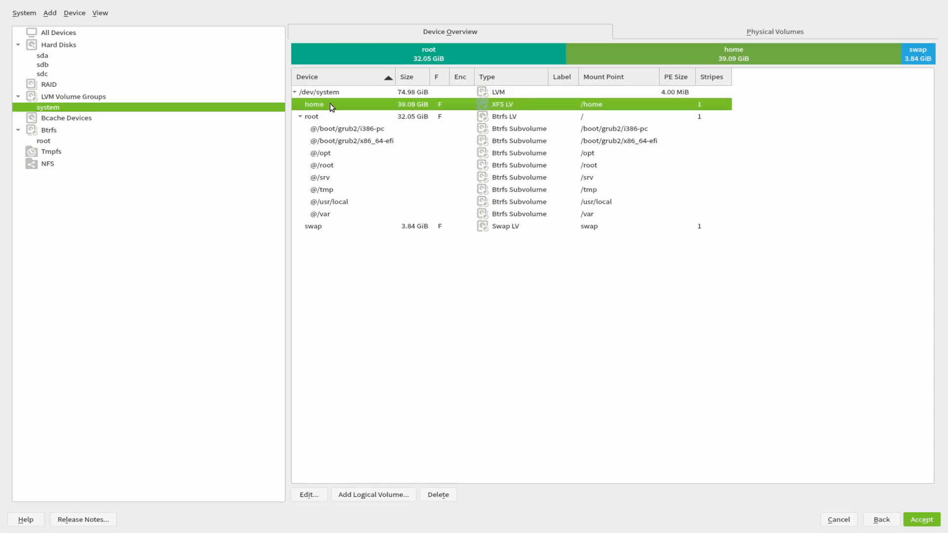
left_click(310, 496)
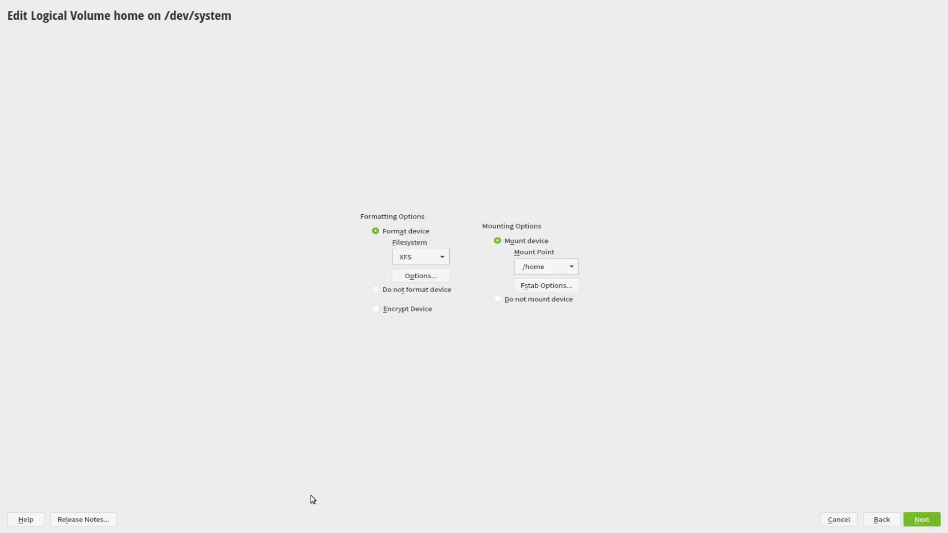
left_click(881, 518)
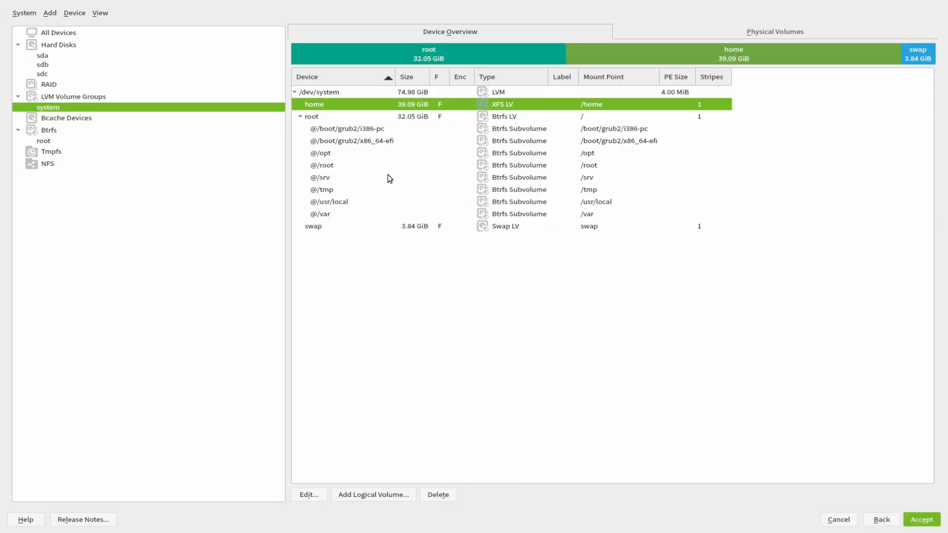
left_click(584, 117)
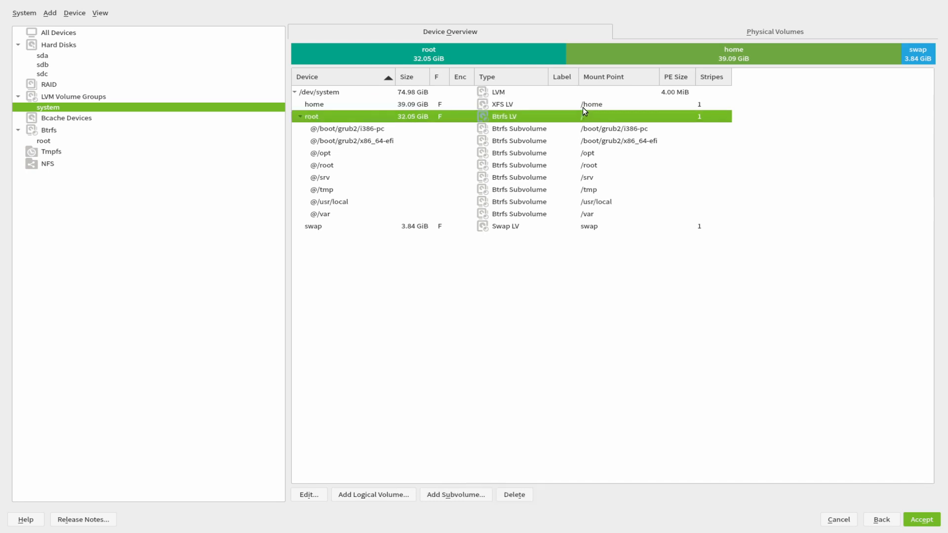
left_click(582, 106)
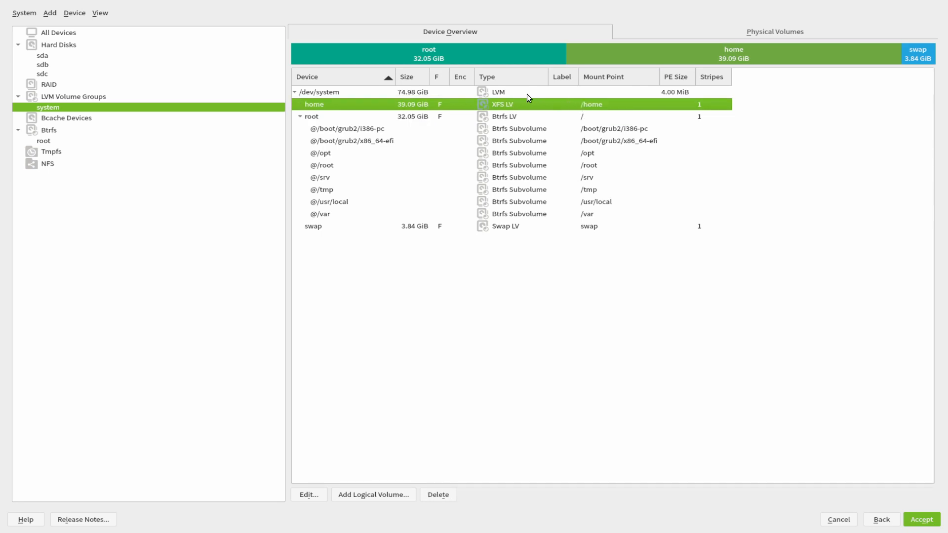
left_click(317, 494)
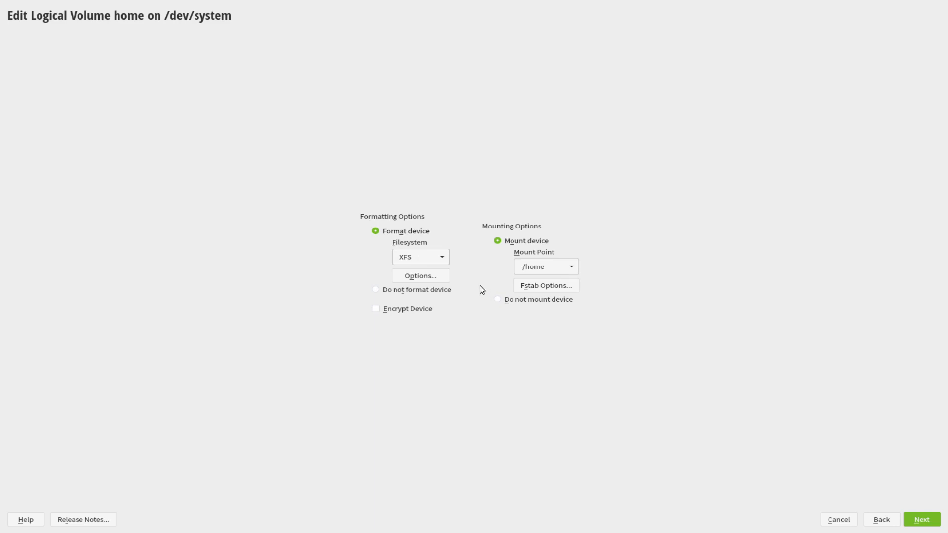
left_click(880, 521)
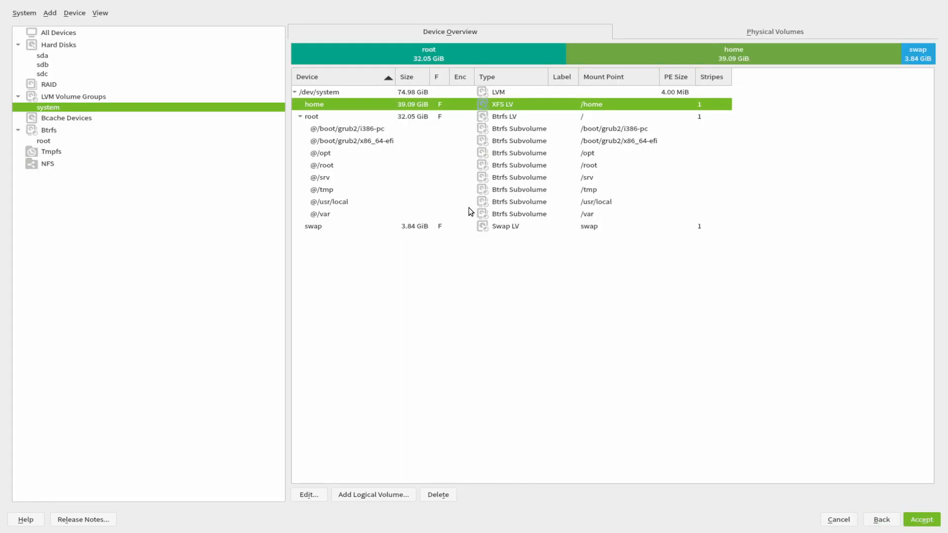
double_click(412, 103)
left_click(474, 353)
left_click(317, 494)
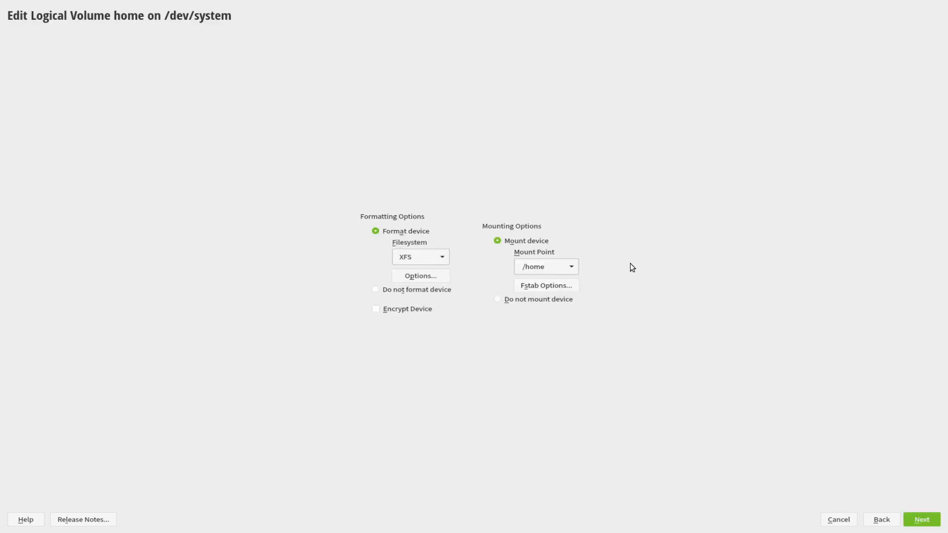
left_click(924, 522)
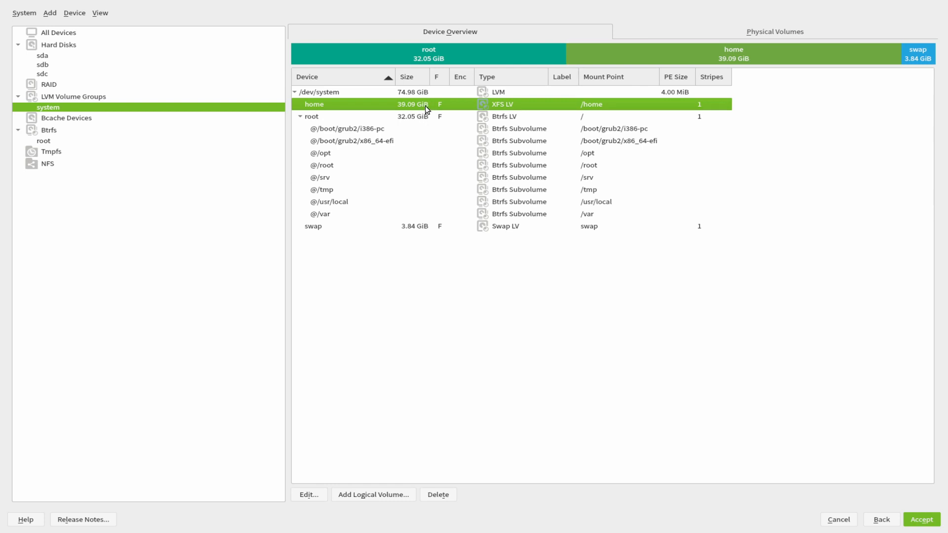
double_click(408, 103)
scroll(431, 265, "down", 2)
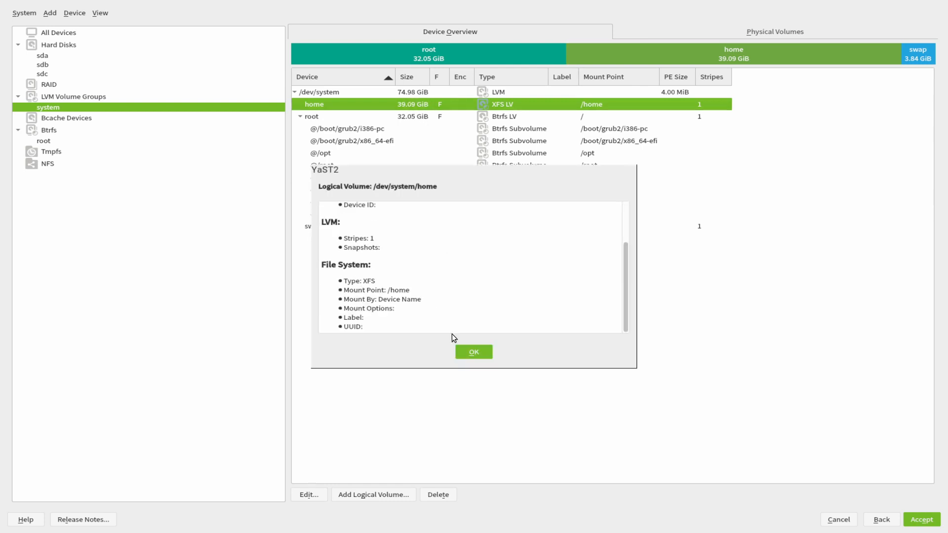
left_click(469, 352)
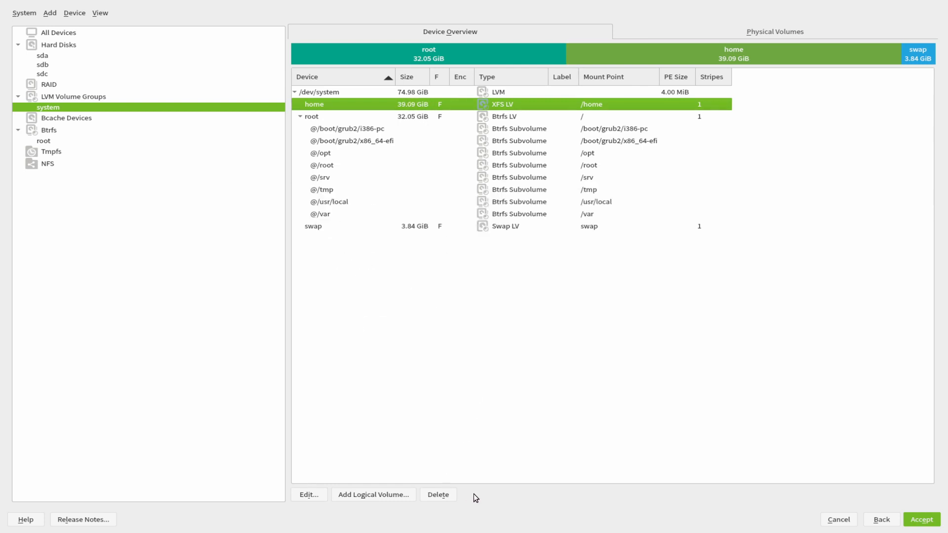
Delete the home volume, cancel a trial root subvolume, then start a new logical volume in system.
left_click(443, 495)
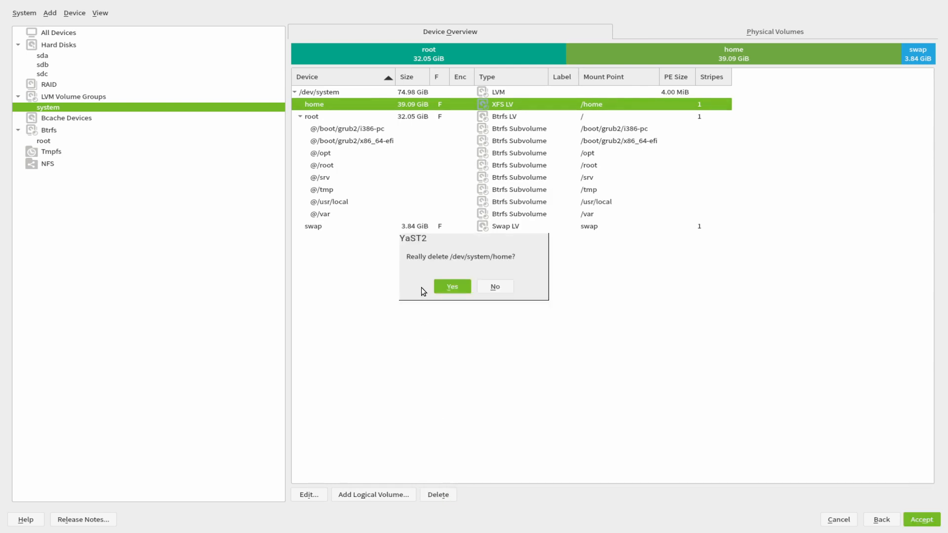
left_click(443, 291)
left_click(351, 104)
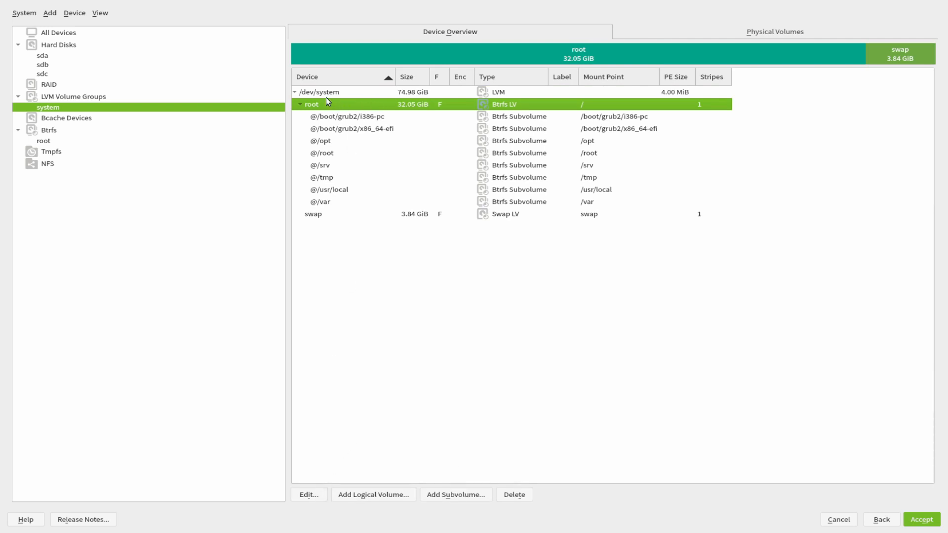
left_click(458, 495)
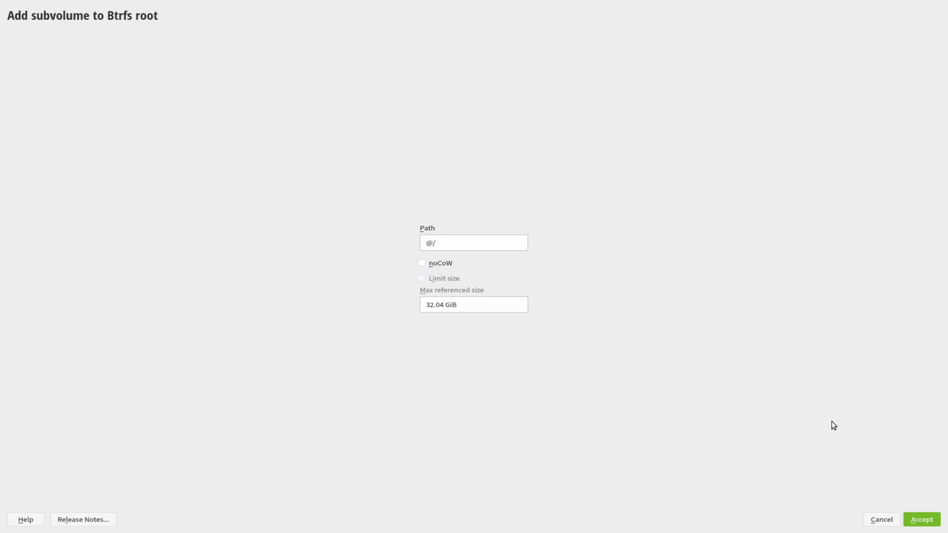
left_click(881, 520)
left_click(349, 93)
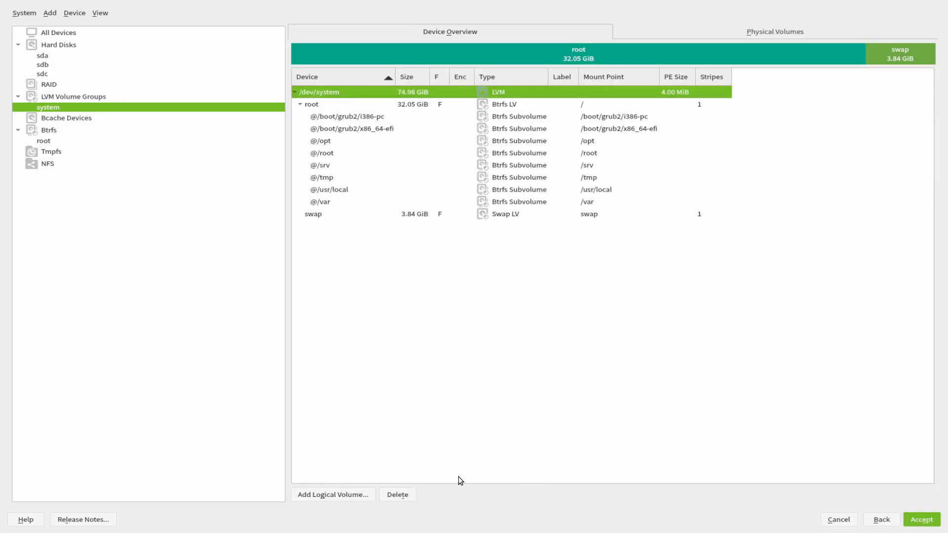
left_click(339, 493)
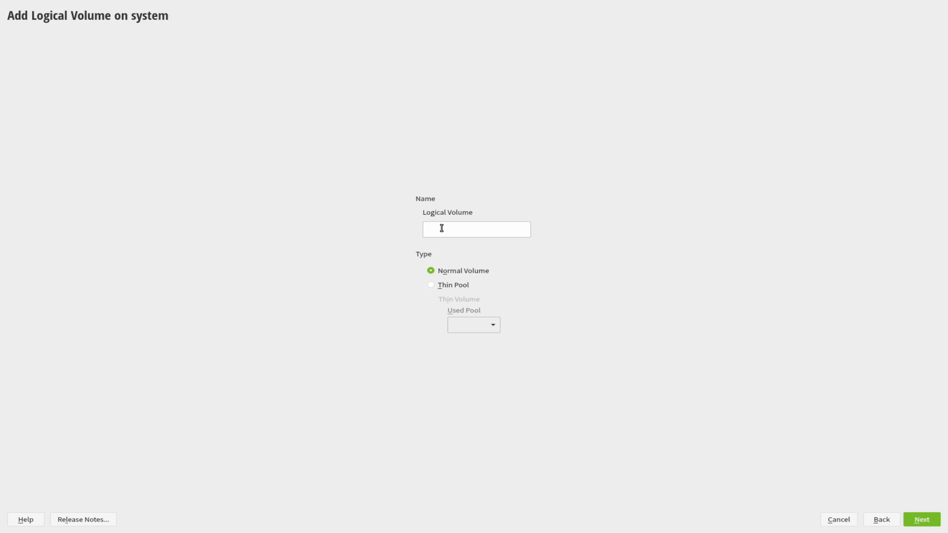
Create logical volume 'home' at custom size 10 GiB, Operating System role, Btrfs mounted at /home.
type("home")
left_click(913, 521)
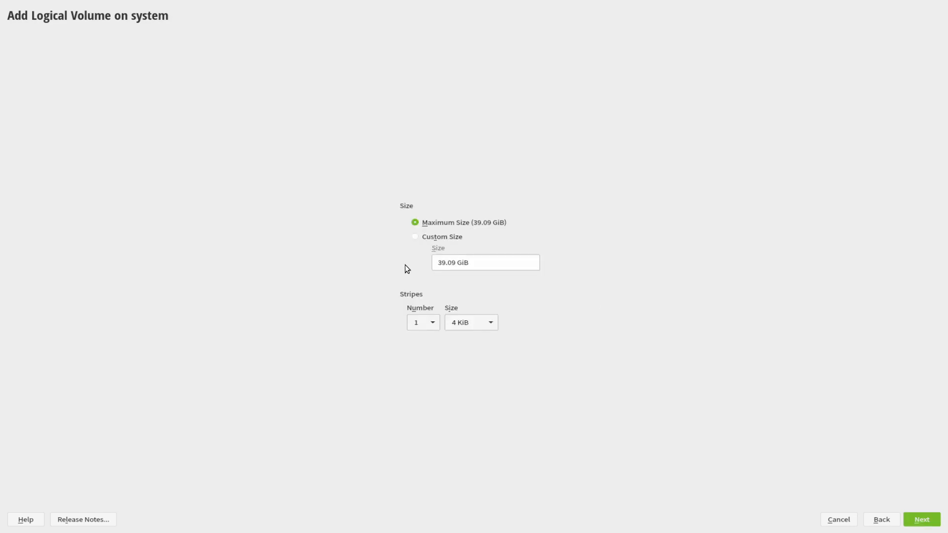
left_click(423, 237)
left_click_drag(456, 262, 411, 260)
type("10")
left_click(921, 524)
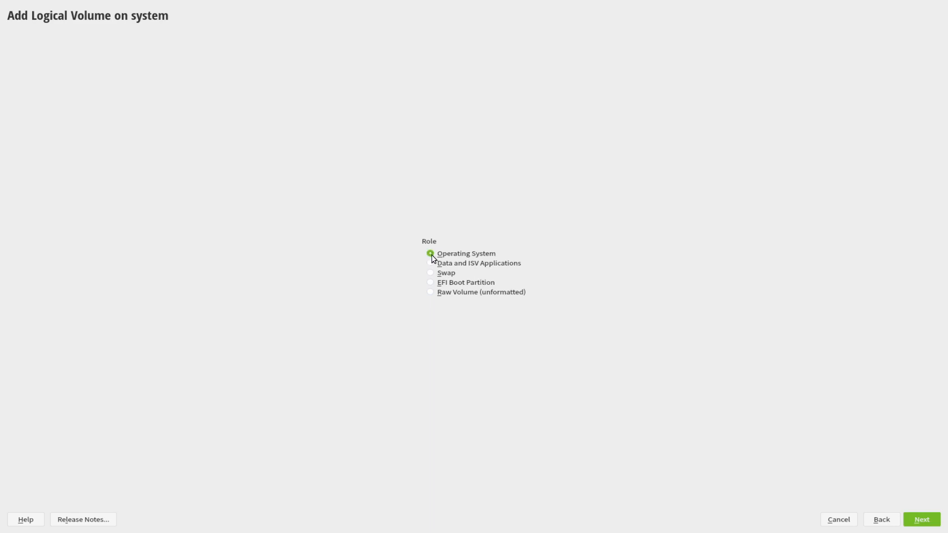
left_click(920, 523)
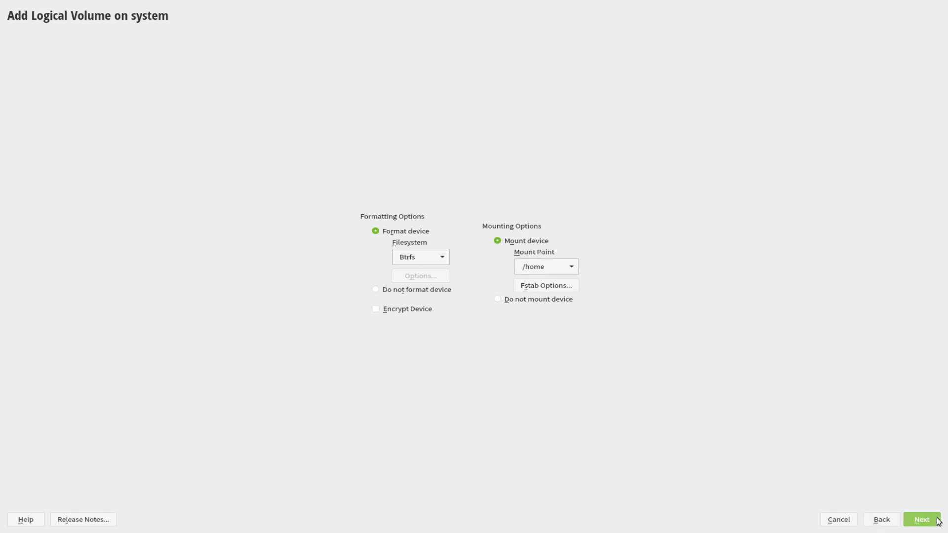
left_click(921, 520)
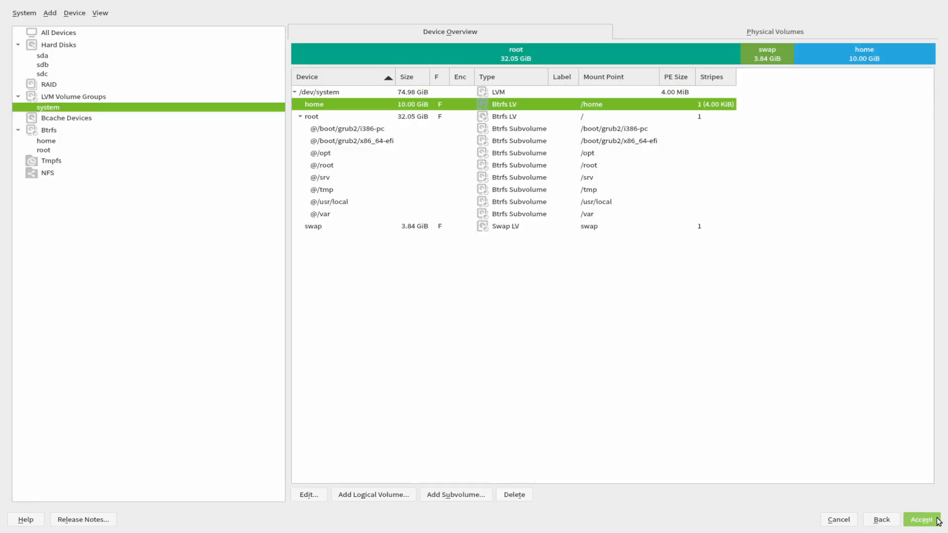
Check root's settings unchanged, then delete the 32.05 GiB root volume and its subvolumes.
left_click(320, 118)
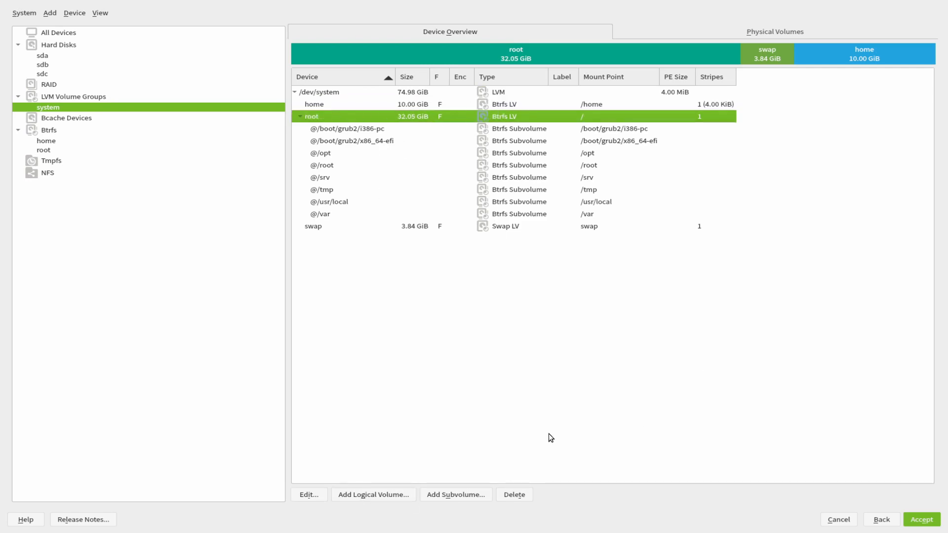
left_click(319, 496)
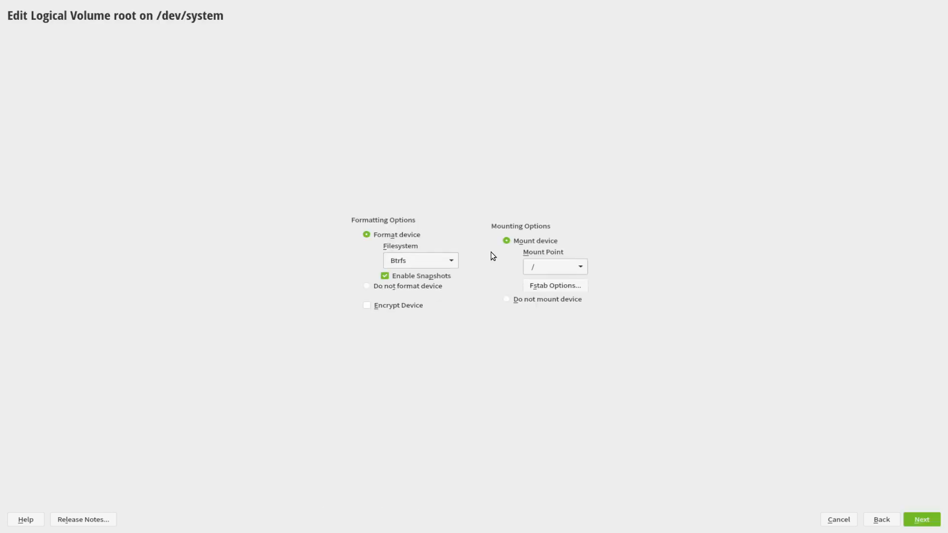
left_click(876, 521)
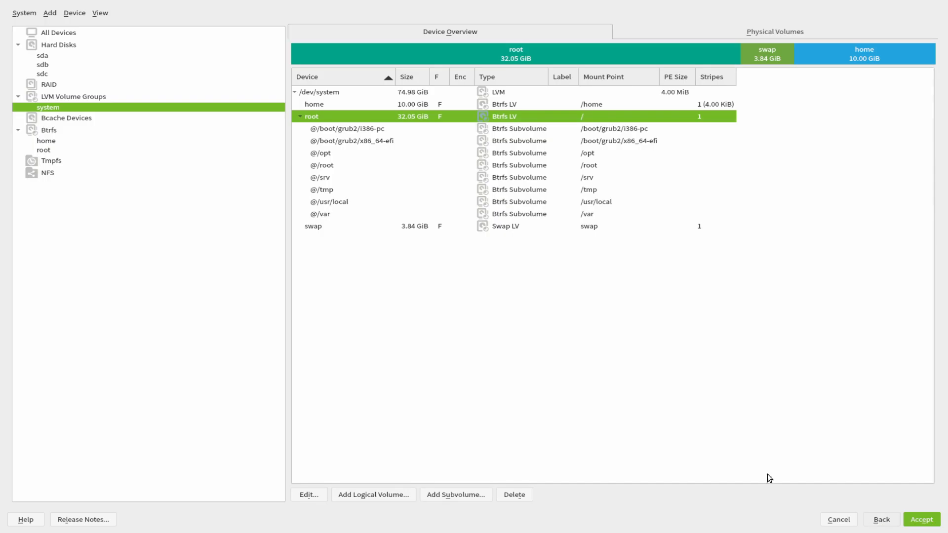
left_click(513, 495)
left_click(452, 287)
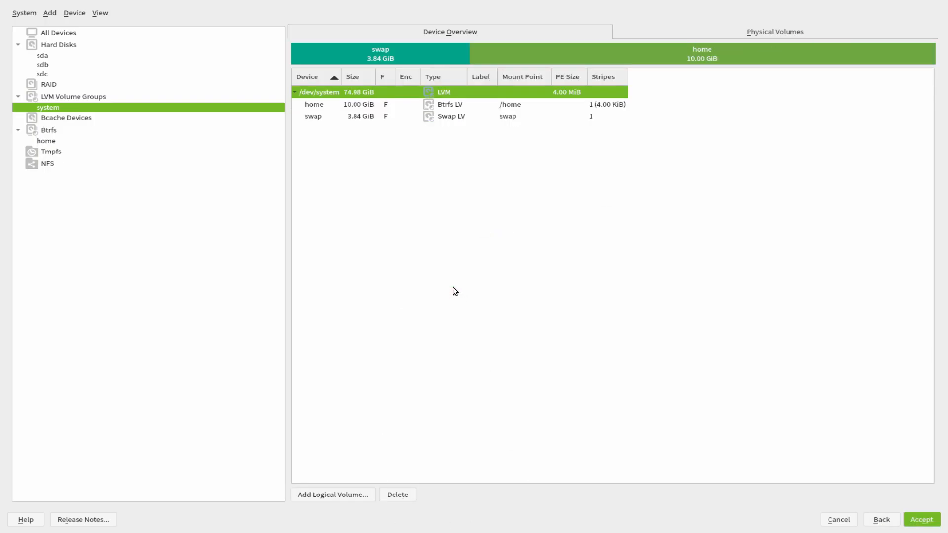
Add a new maximum-size 61.14 GiB Btrfs root logical volume mounted at /.
left_click(338, 495)
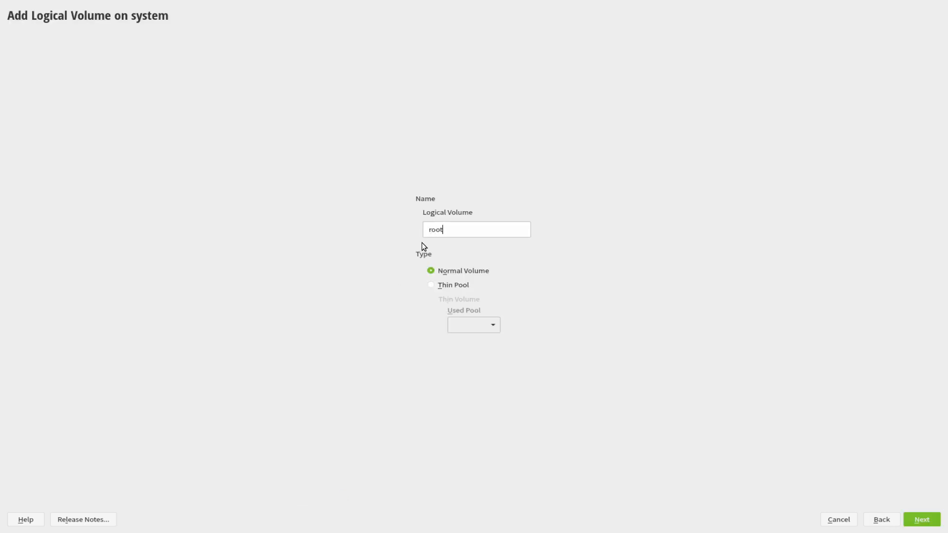
left_click(922, 519)
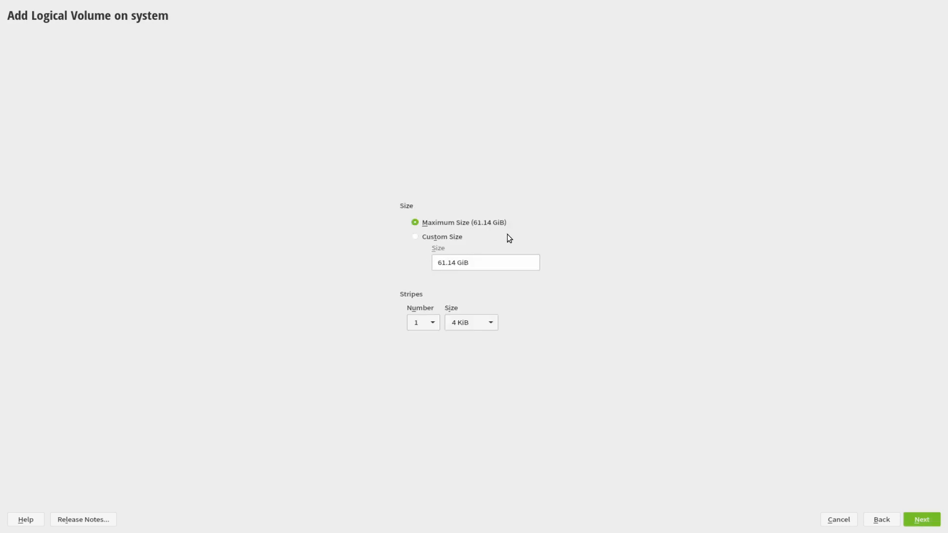
left_click(924, 520)
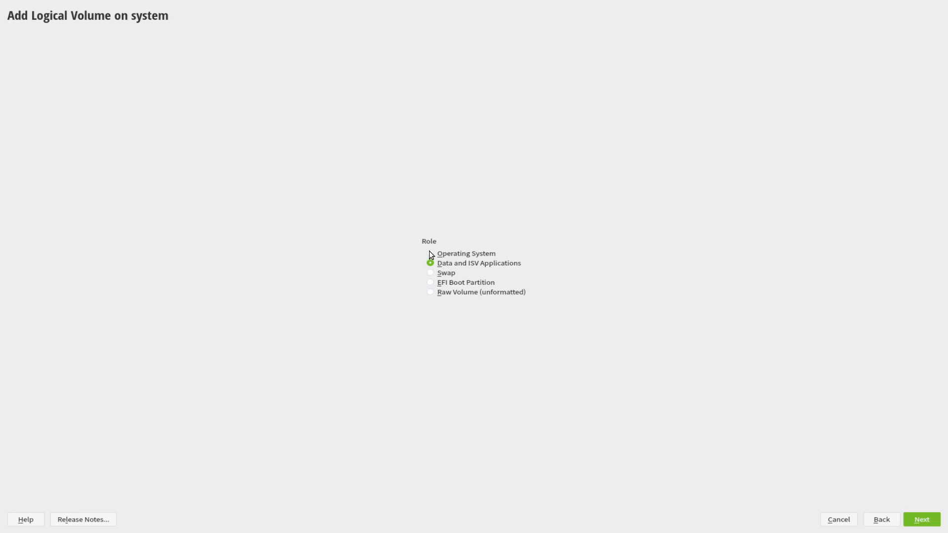
left_click(923, 520)
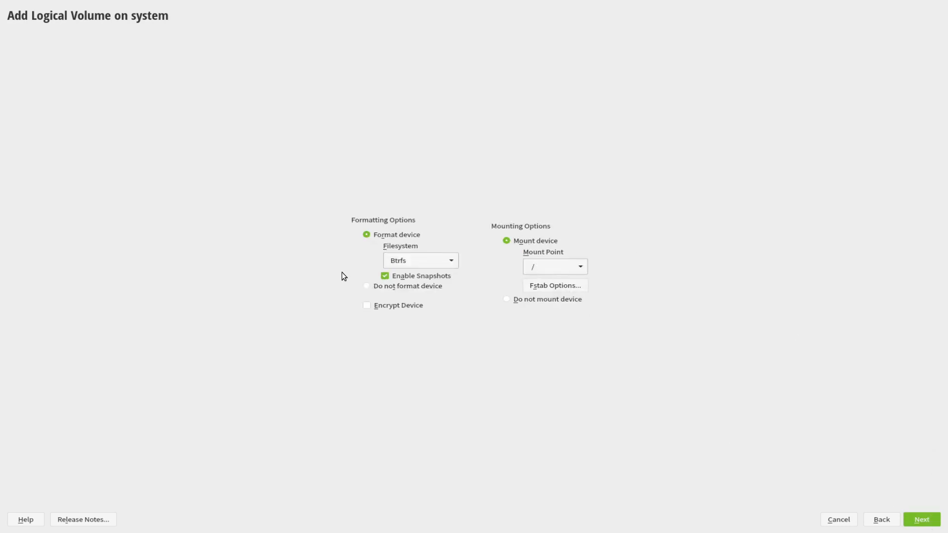
left_click(918, 523)
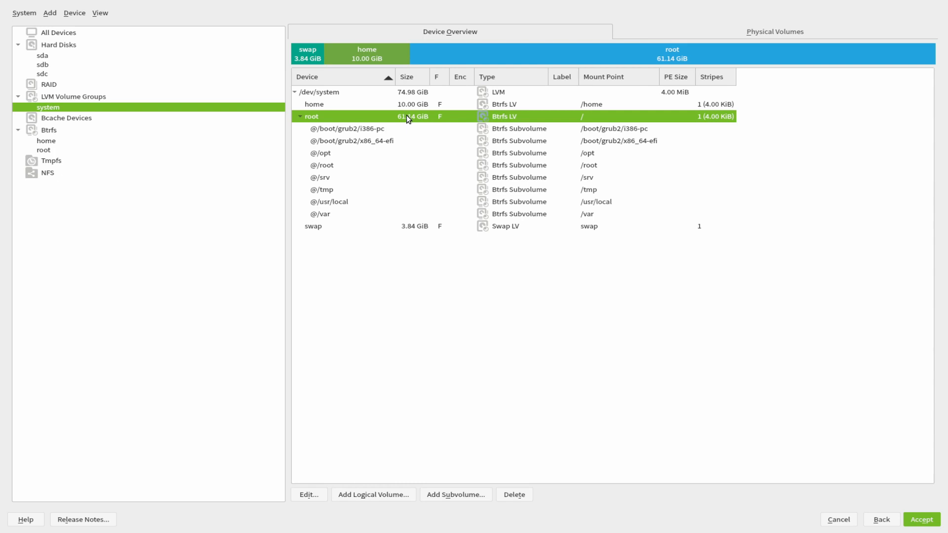
Browse the Bcache section and the Btrfs overviews for home and root subvolumes.
left_click(59, 117)
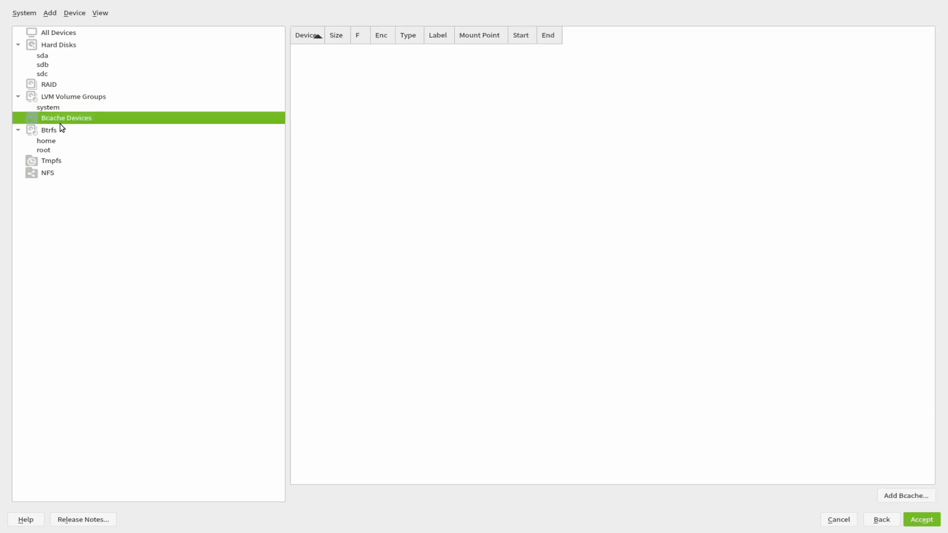
left_click(50, 129)
left_click(50, 142)
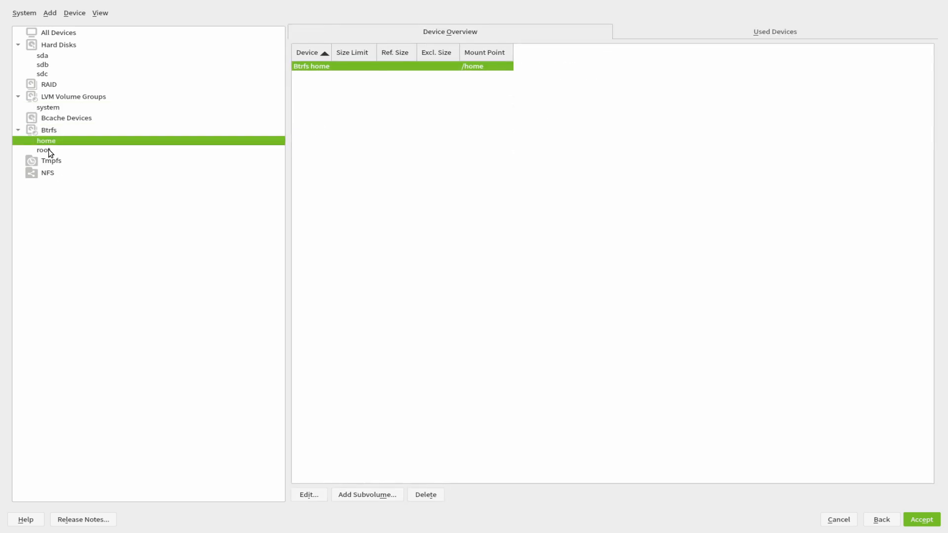
left_click(48, 150)
Open the Tmpfs section and start a tmpfs mount at /var, then abandon it.
left_click(48, 161)
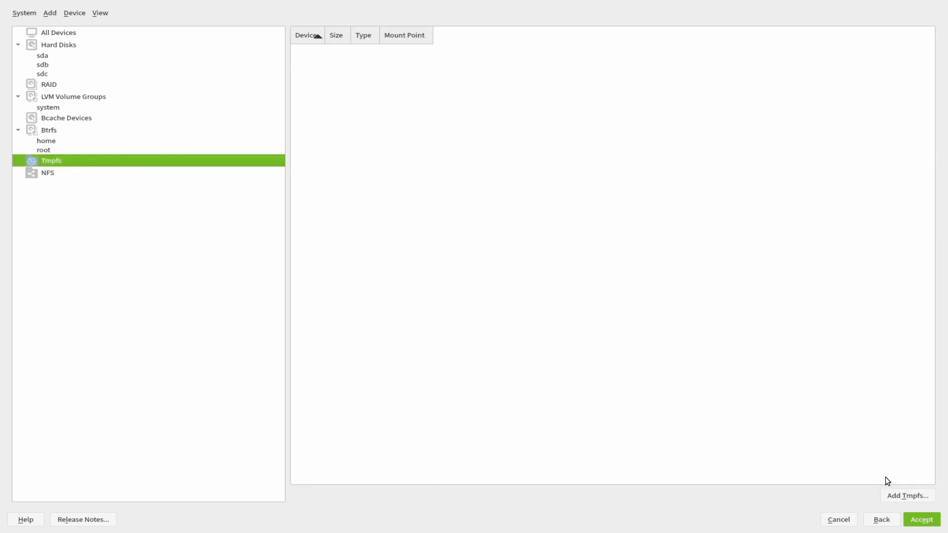
left_click(900, 500)
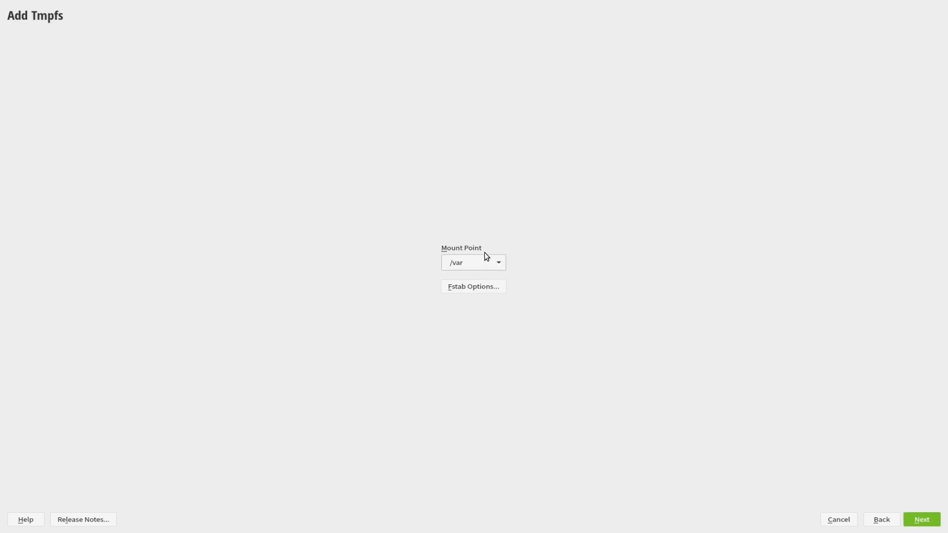
left_click(496, 263)
left_click(517, 280)
left_click(888, 519)
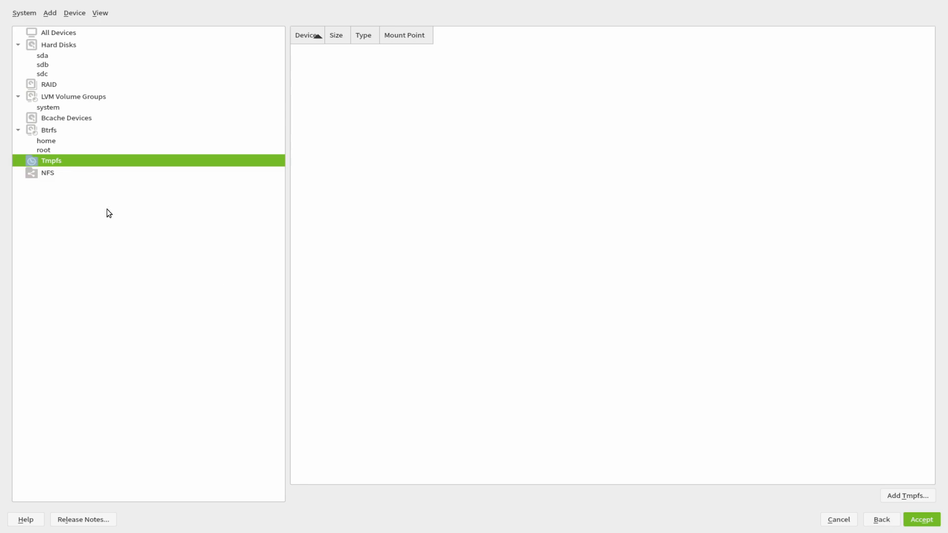
Start an NFS mount with version Any (Highest Available), then cancel it, leaving no shares.
left_click(53, 180)
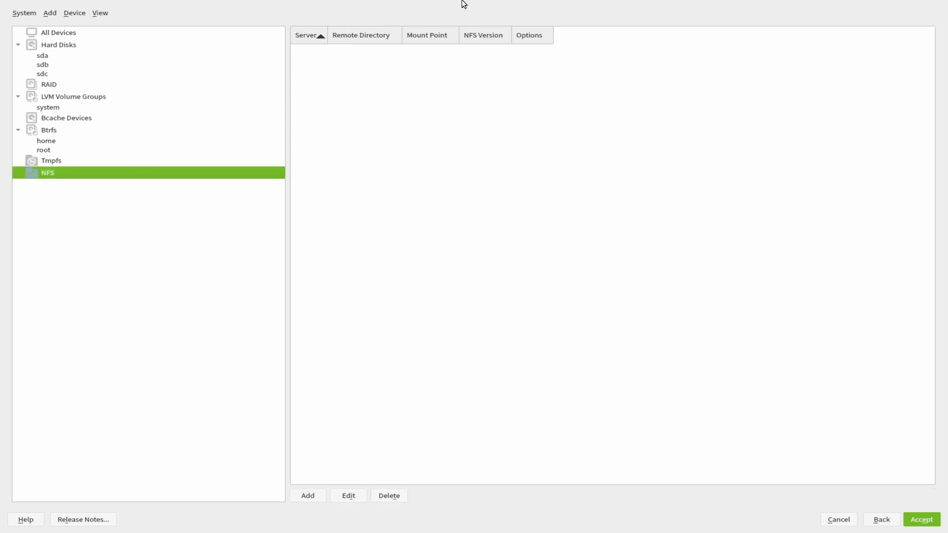
left_click(315, 495)
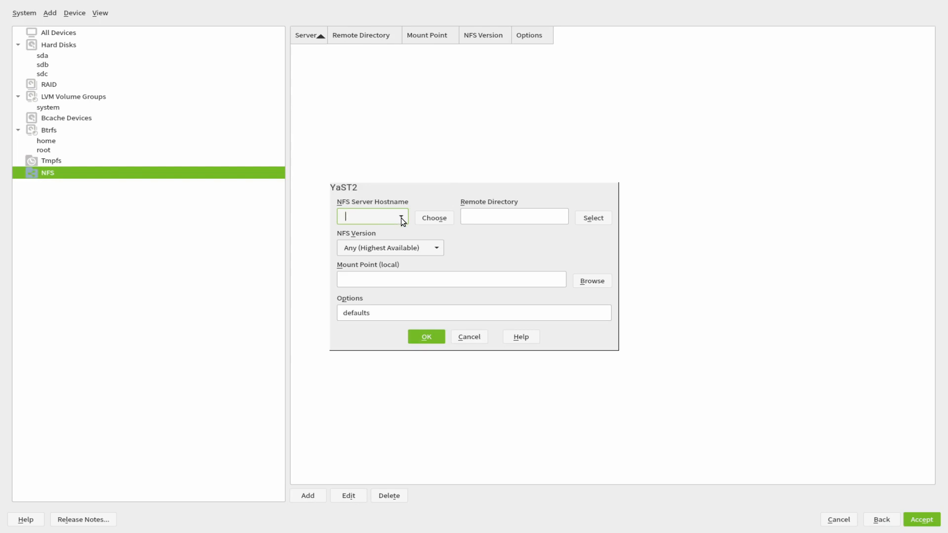
left_click(420, 246)
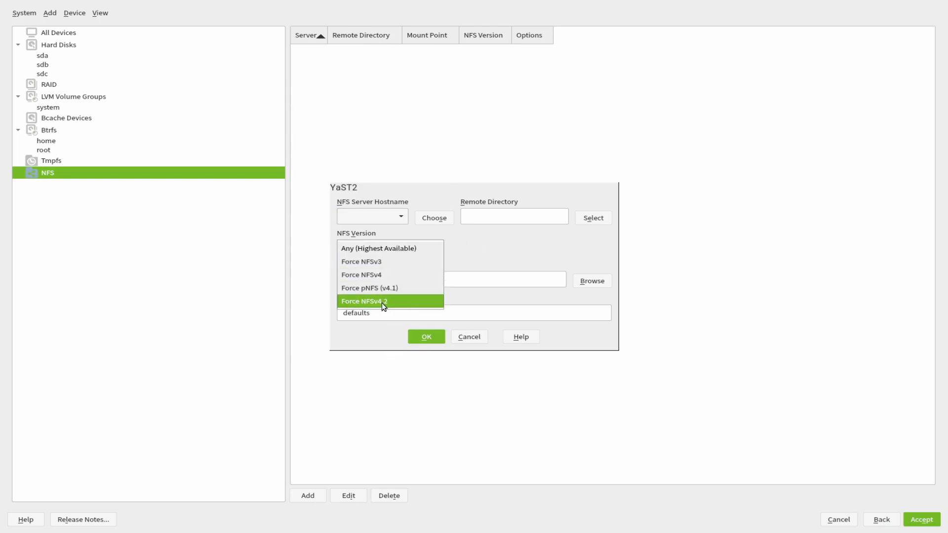
left_click(473, 247)
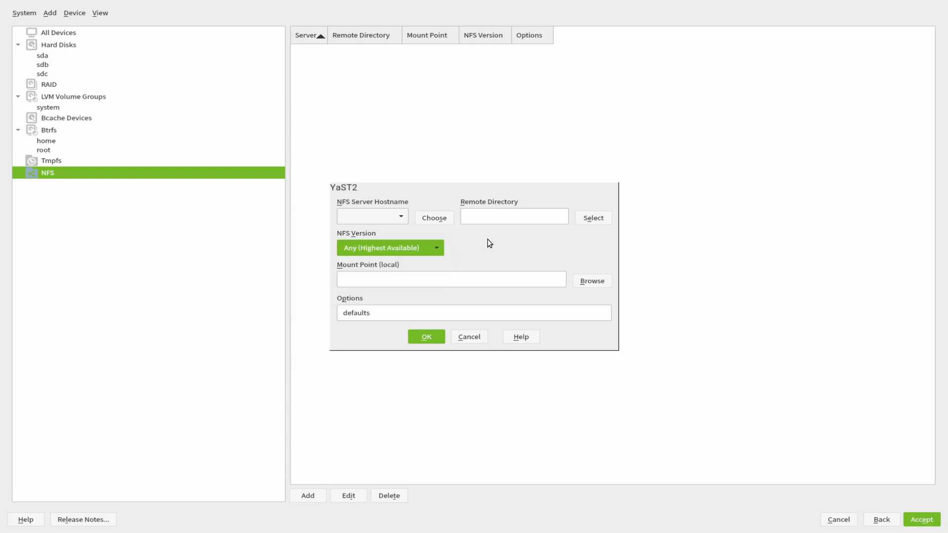
left_click(465, 338)
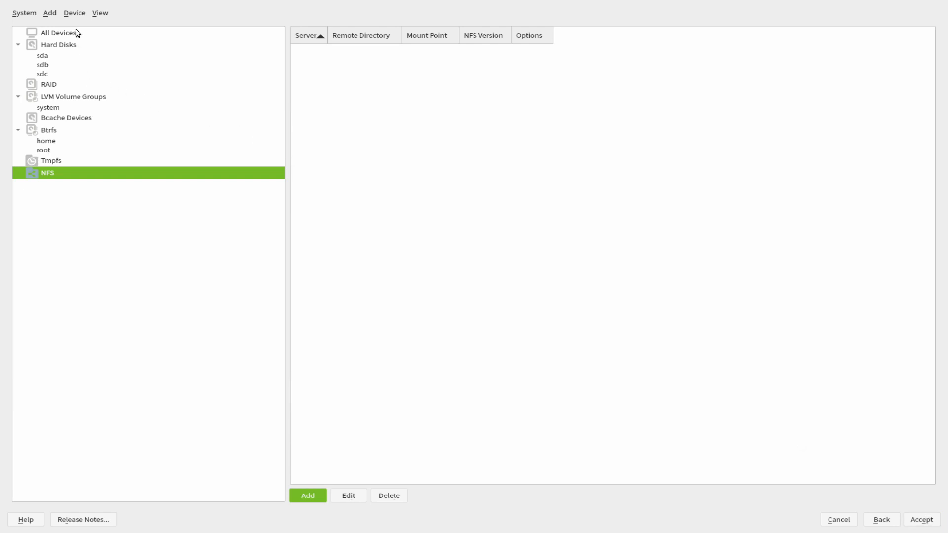
left_click(24, 13)
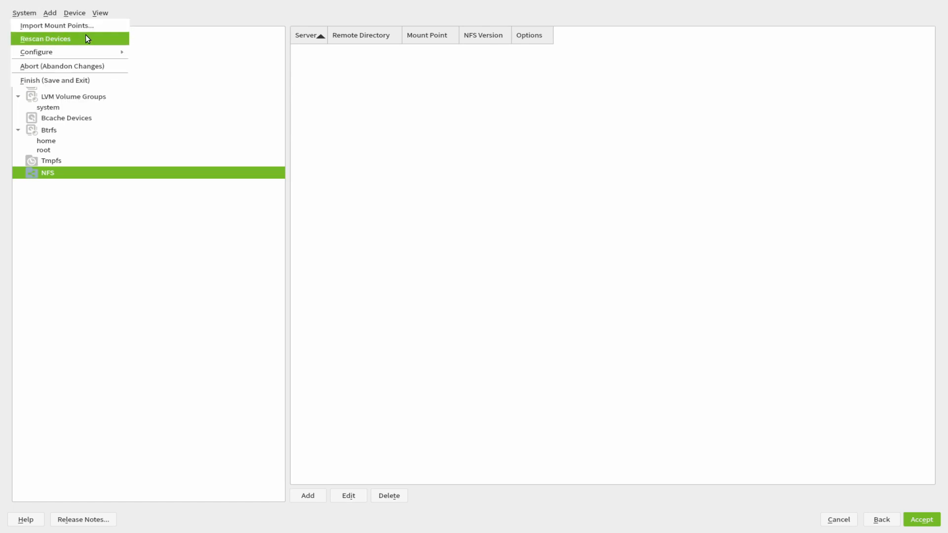
mouse_move(78, 51)
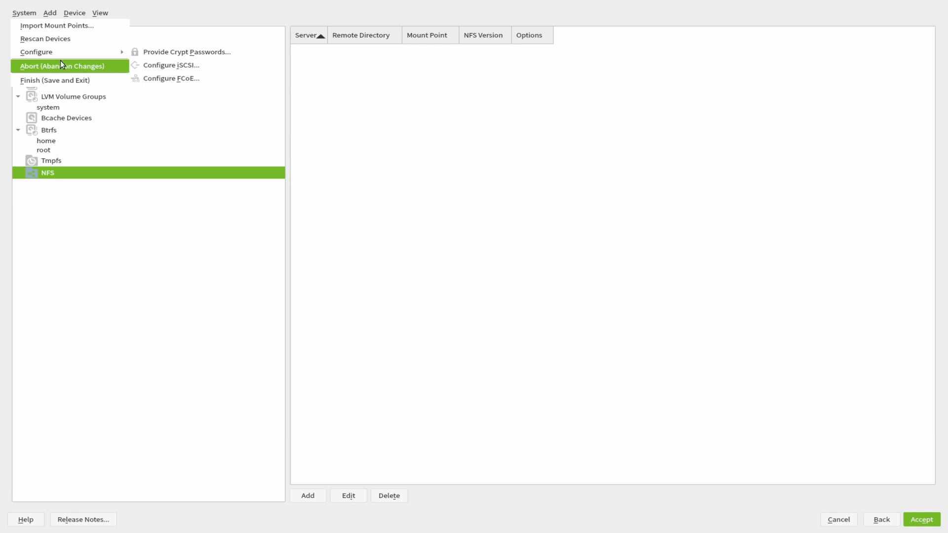
left_click(50, 12)
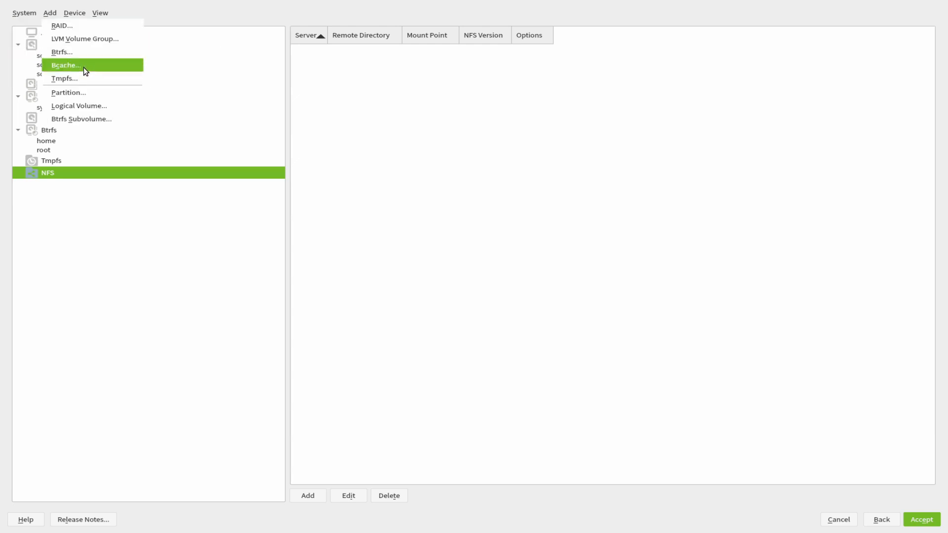
mouse_move(75, 16)
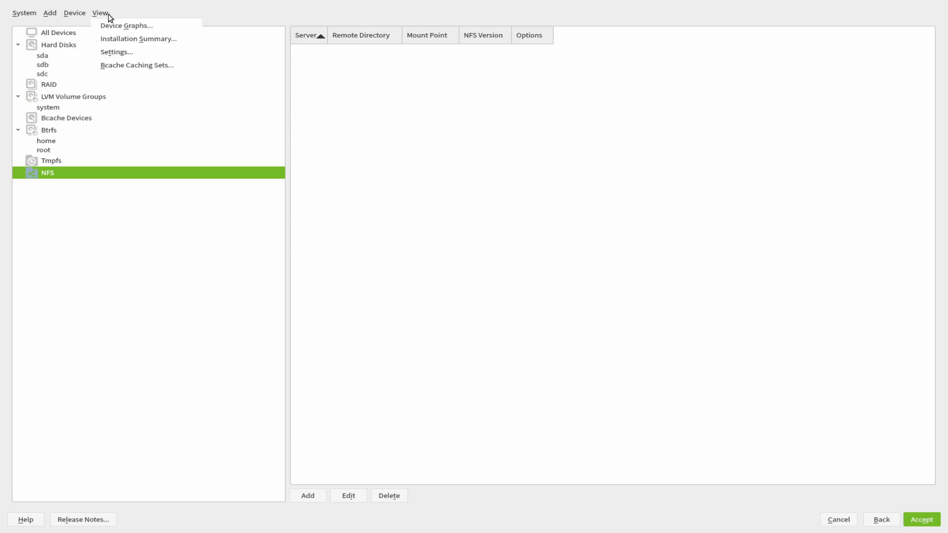
left_click(131, 27)
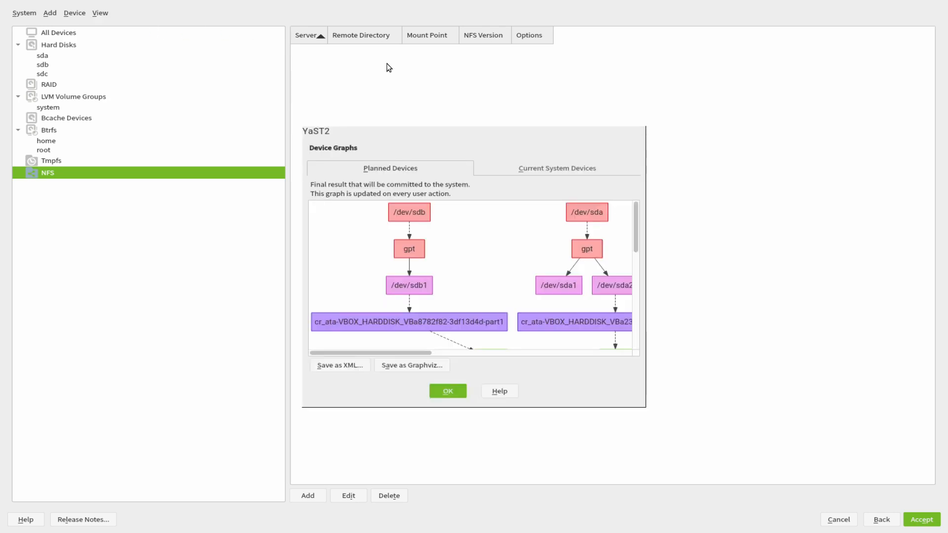
scroll(546, 282, "down", 5)
scroll(541, 285, "up", 3)
scroll(541, 285, "down", 2)
scroll(541, 287, "up", 2)
left_click(546, 167)
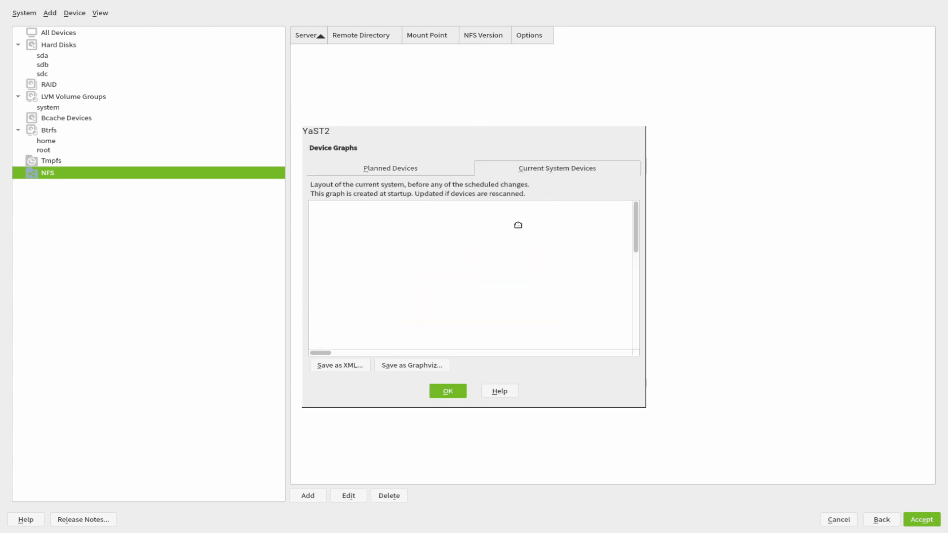
scroll(496, 238, "down", 5)
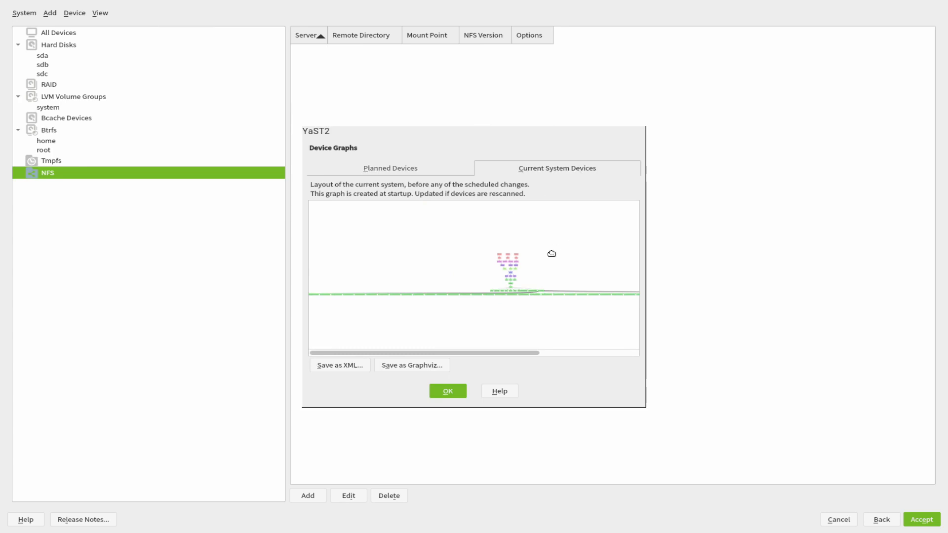
left_click_drag(430, 353, 546, 352)
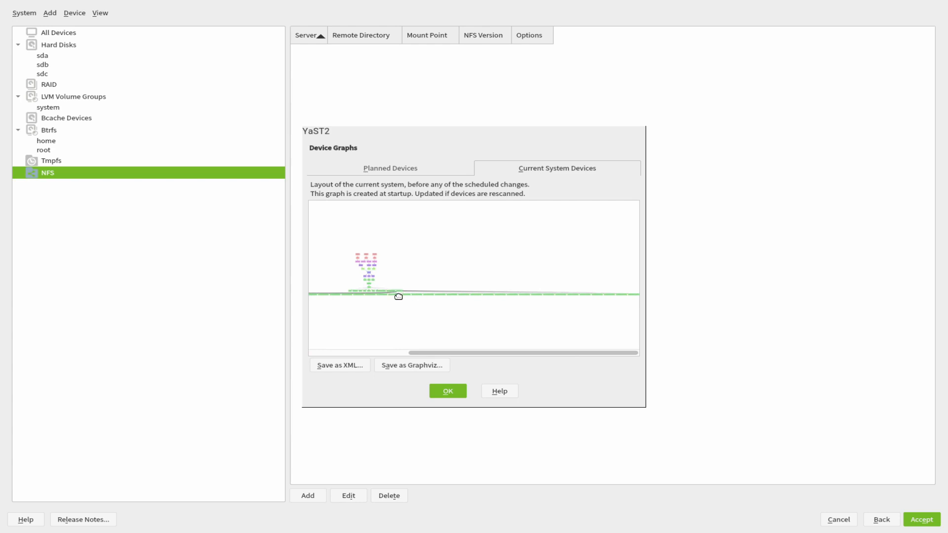
scroll(398, 297, "up", 3)
scroll(398, 296, "down", 3)
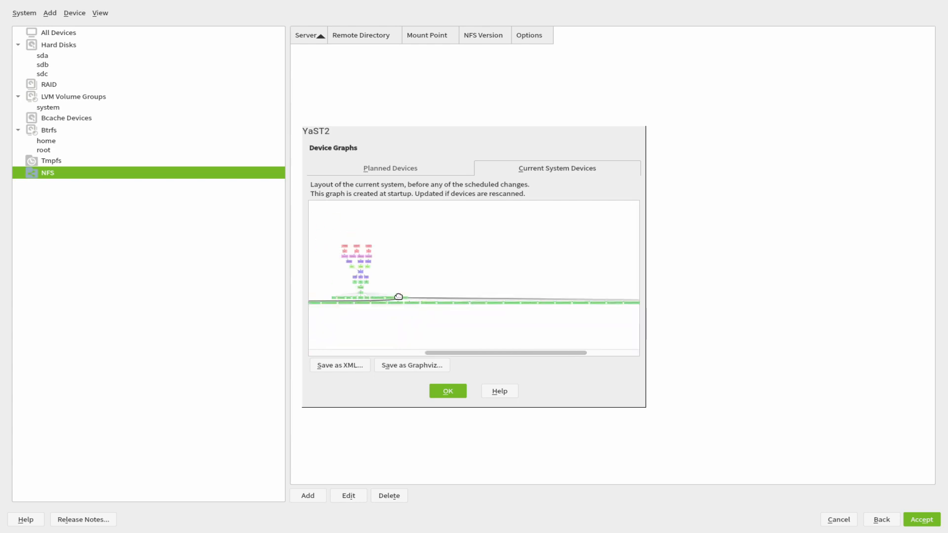
left_click_drag(410, 354, 310, 358)
left_click_drag(371, 355, 348, 354)
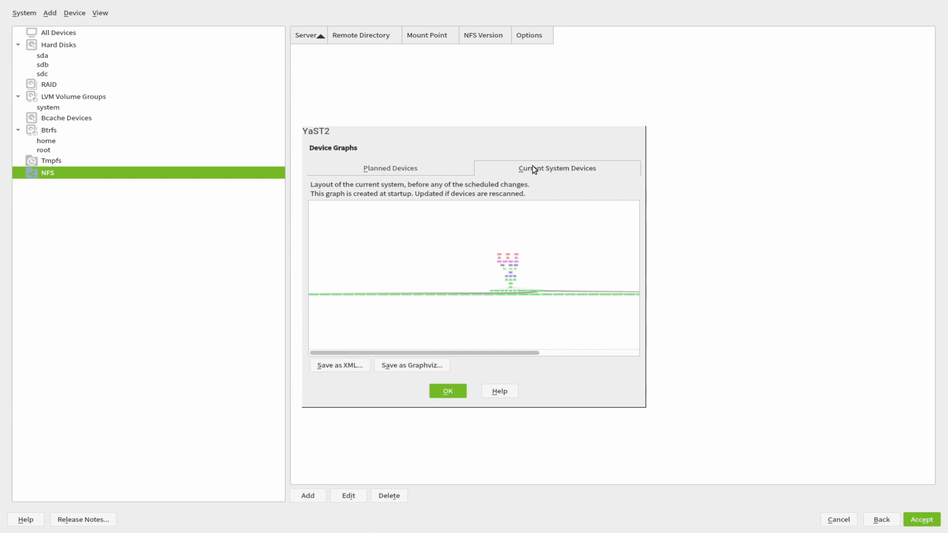
left_click(376, 170)
scroll(485, 314, "down", 5)
scroll(485, 314, "up", 2)
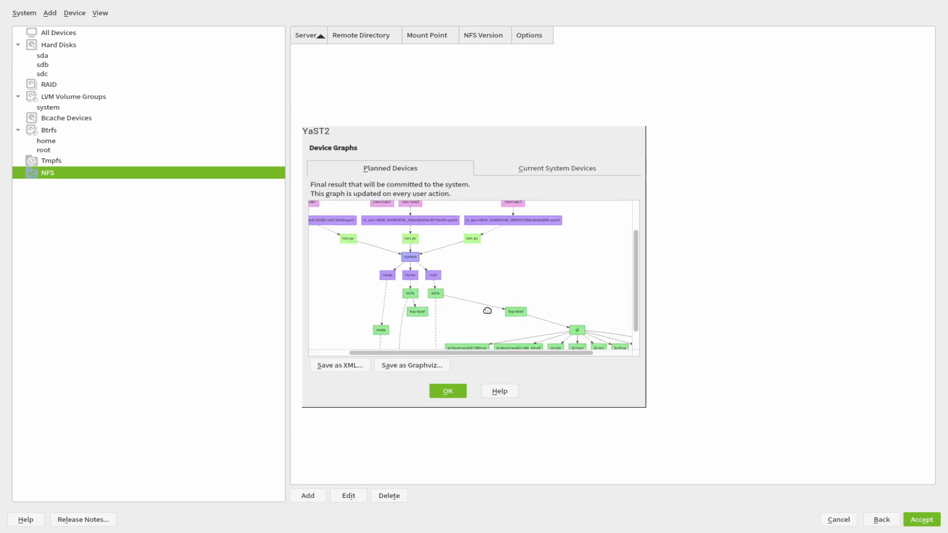
scroll(459, 271, "up", 2)
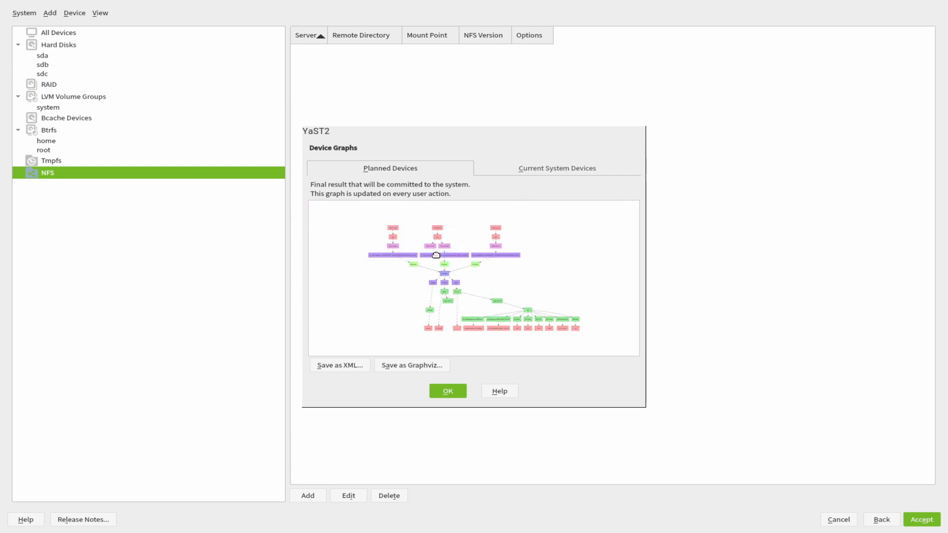
scroll(421, 247, "up", 1)
left_click_drag(422, 247, 518, 277)
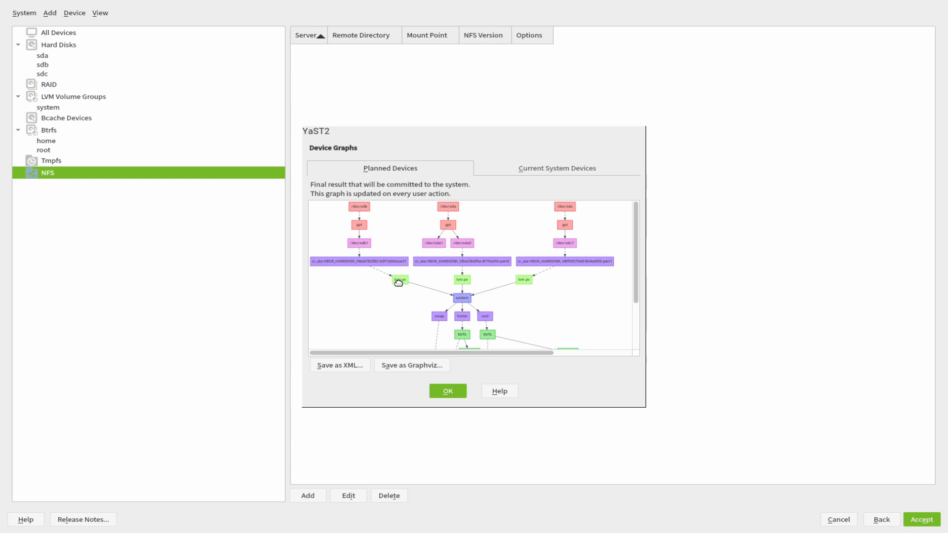
left_click_drag(543, 286, 502, 224)
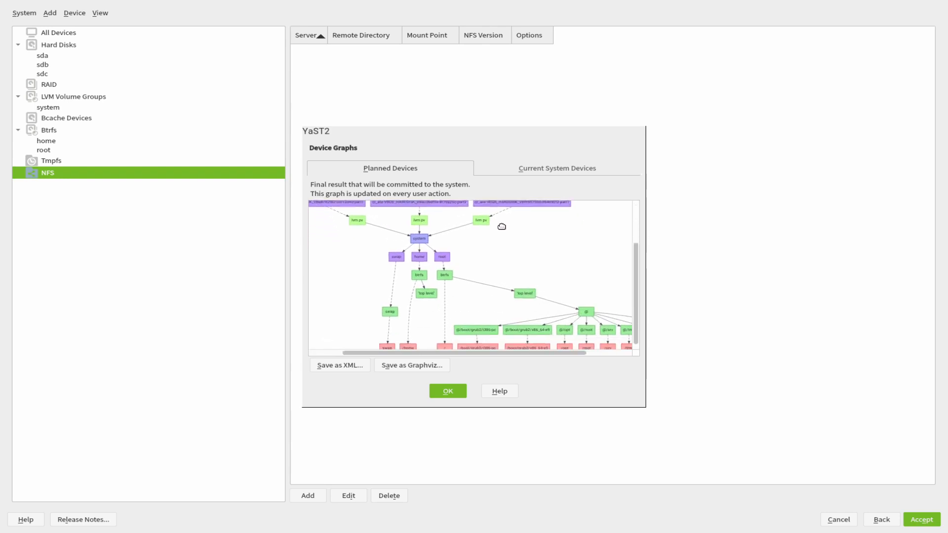
left_click_drag(446, 232, 537, 273)
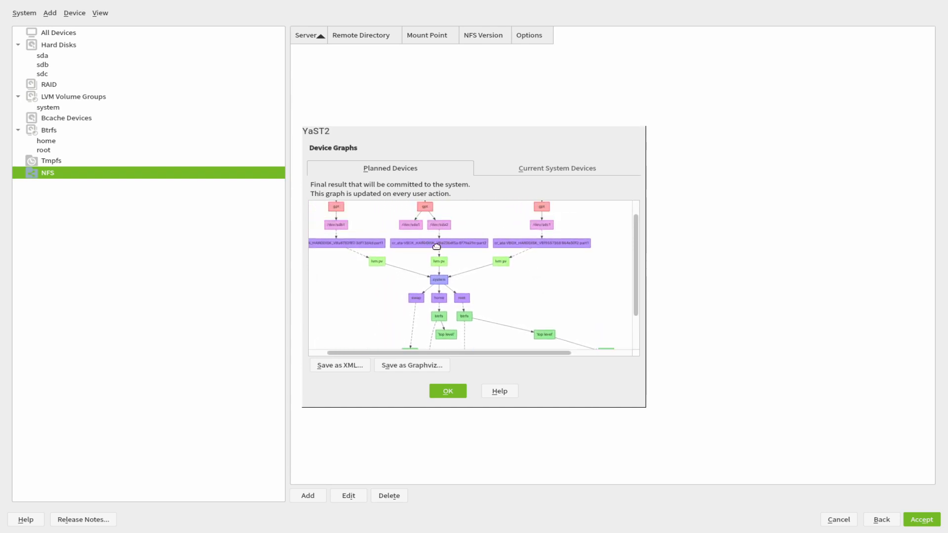
left_click_drag(512, 300, 411, 201)
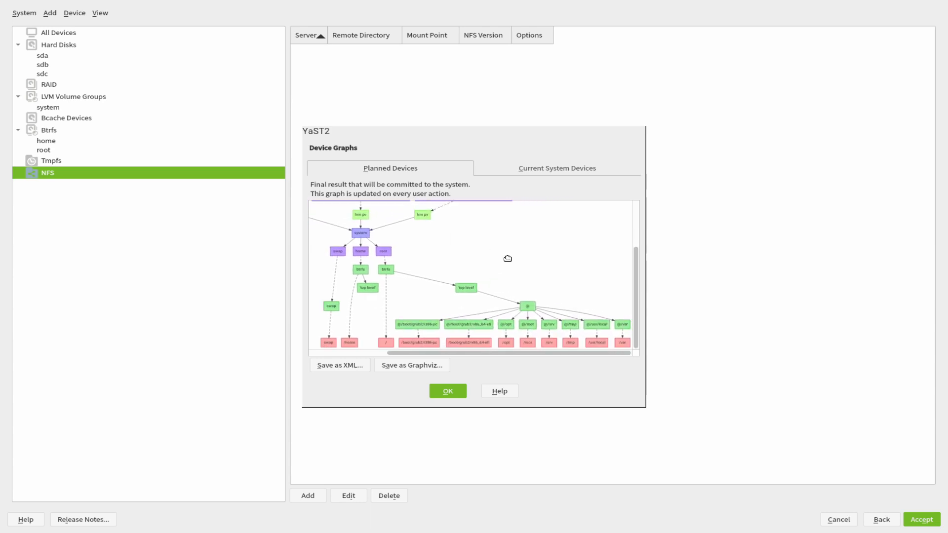
scroll(455, 244, "down", 3)
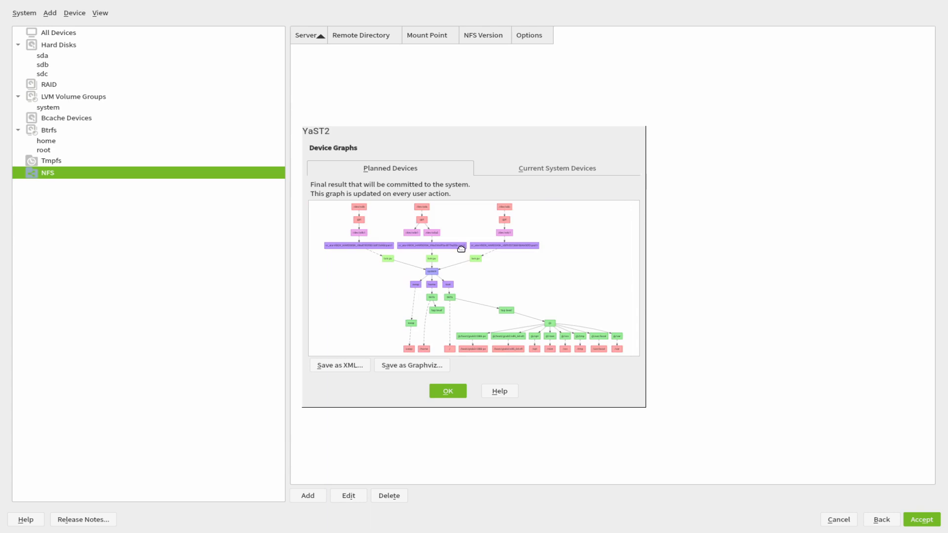
left_click(447, 391)
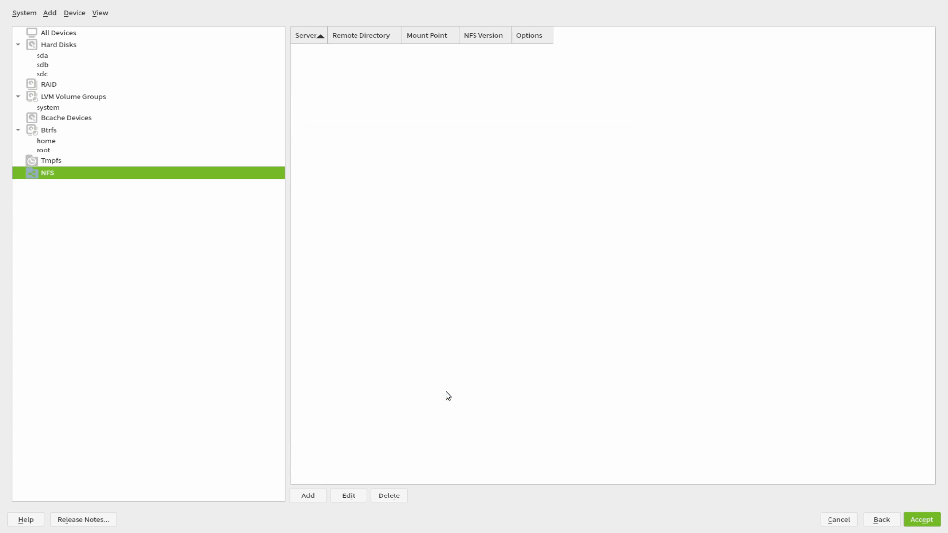
Review the Installation Summary of planned disk changes, then accept the encrypted LVM layout and continue.
left_click(104, 13)
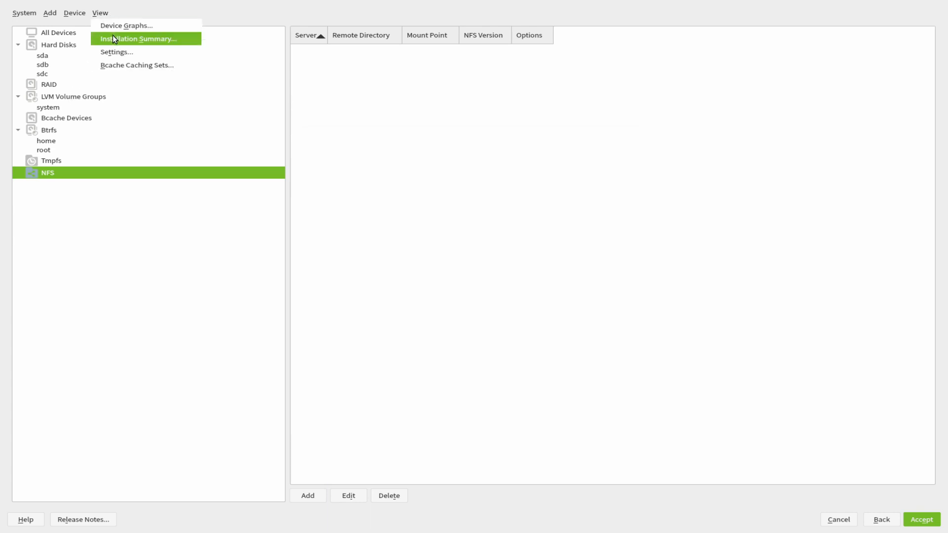
left_click(133, 38)
scroll(515, 238, "down", 10)
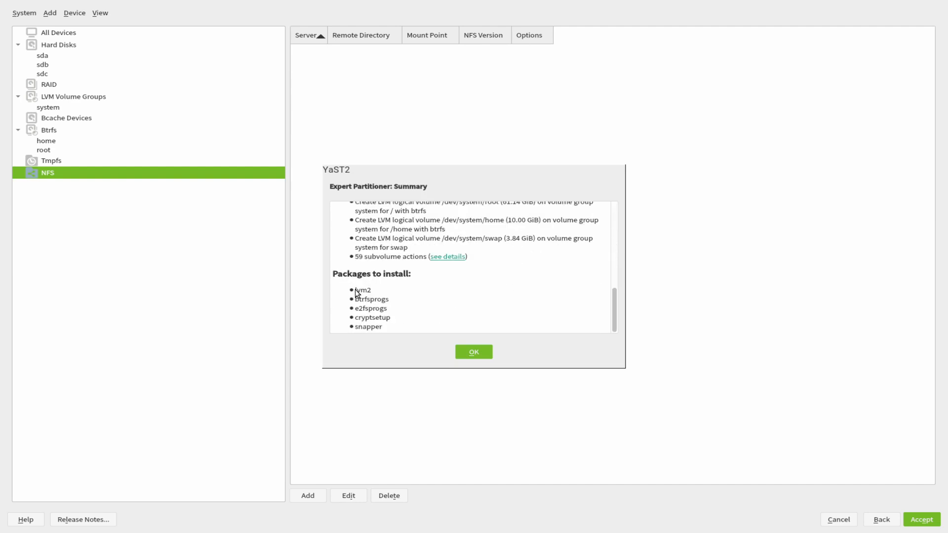
scroll(372, 301, "up", 10)
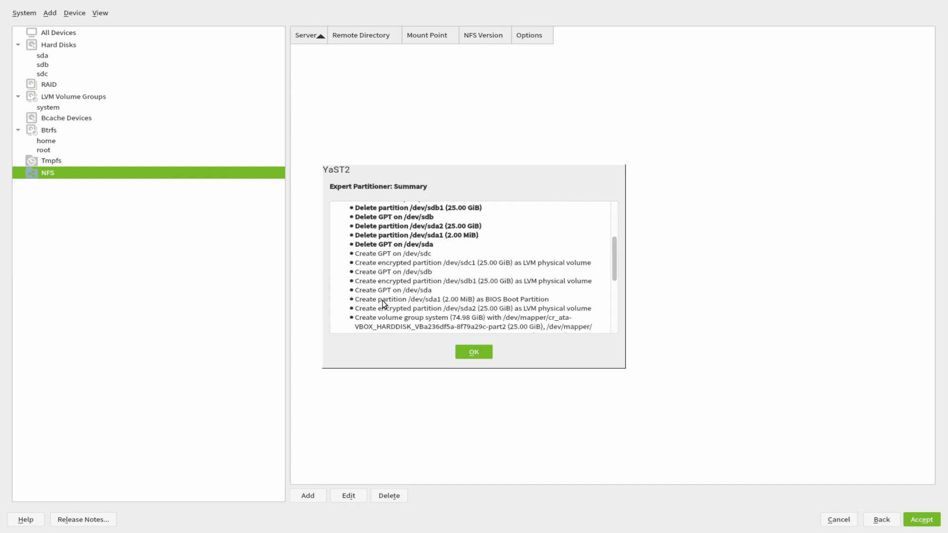
left_click(470, 352)
left_click(922, 514)
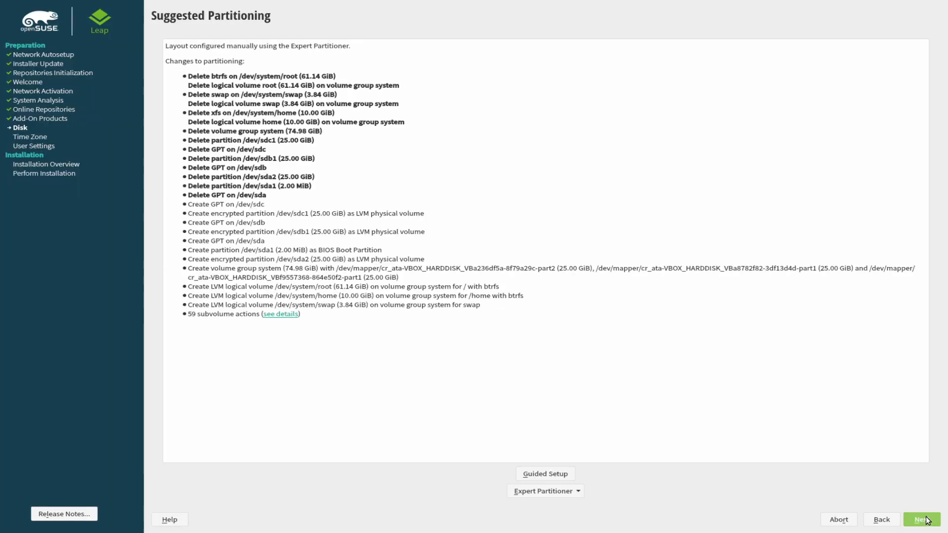
left_click(928, 524)
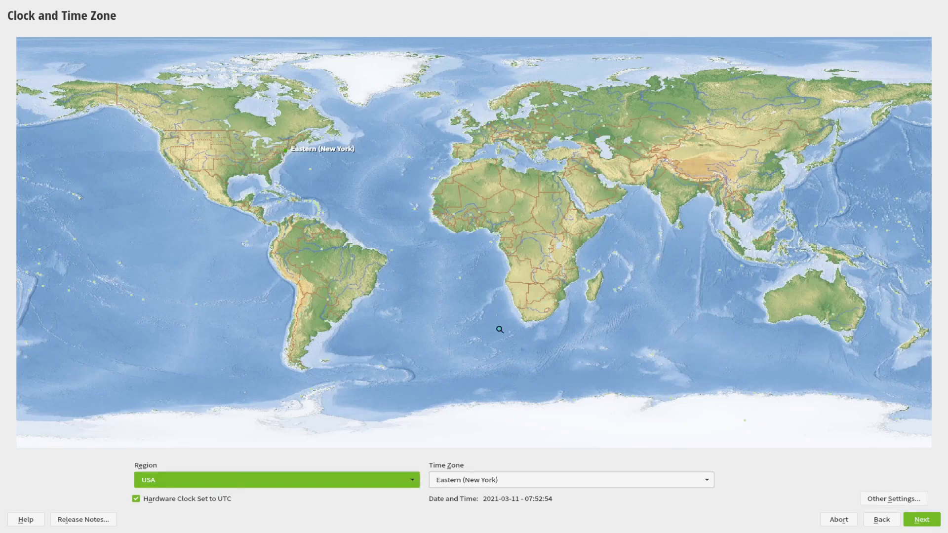
Set the clock region to Europe and the time zone to Germany, then continue.
left_click(267, 482)
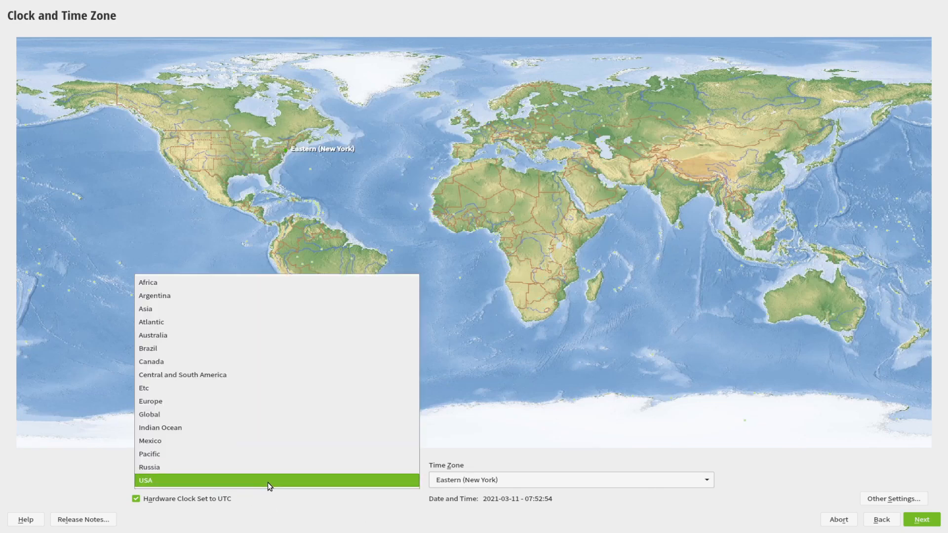
key("g")
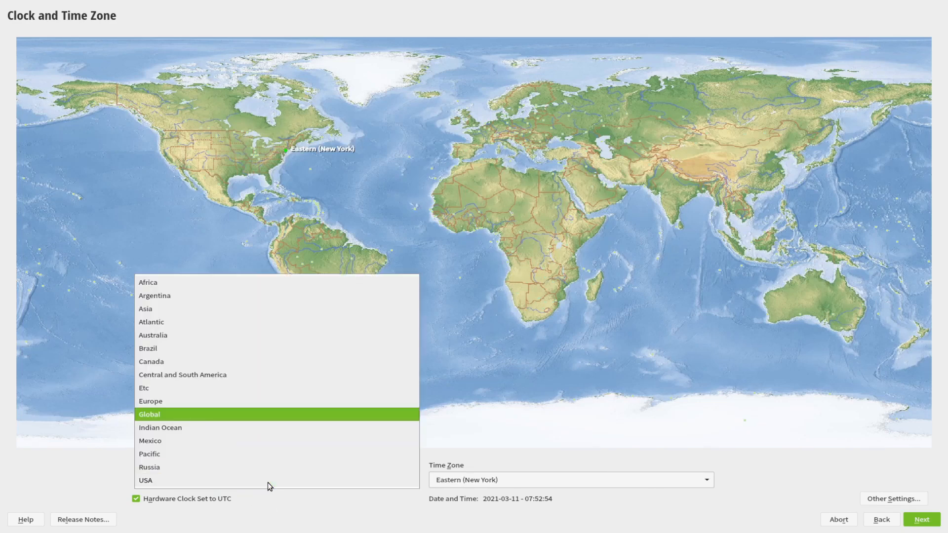
left_click(155, 400)
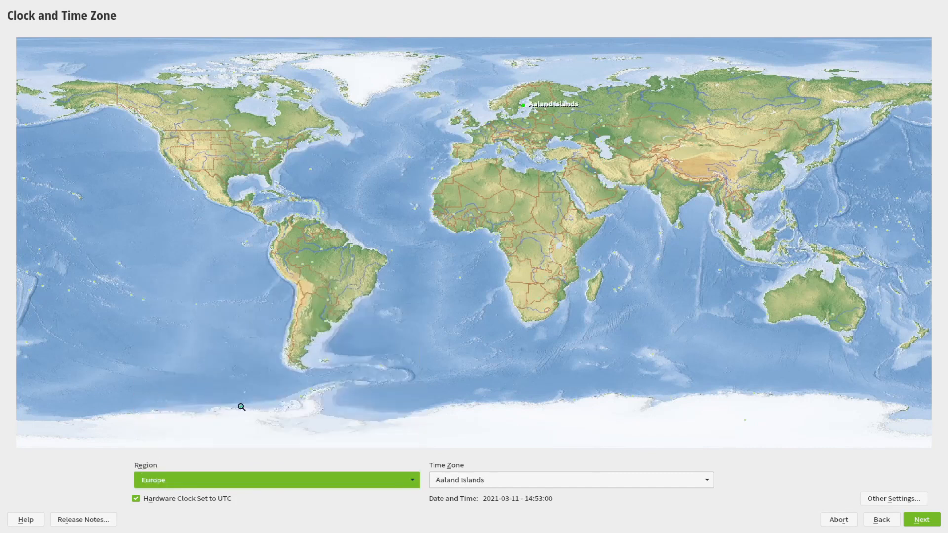
left_click(461, 482)
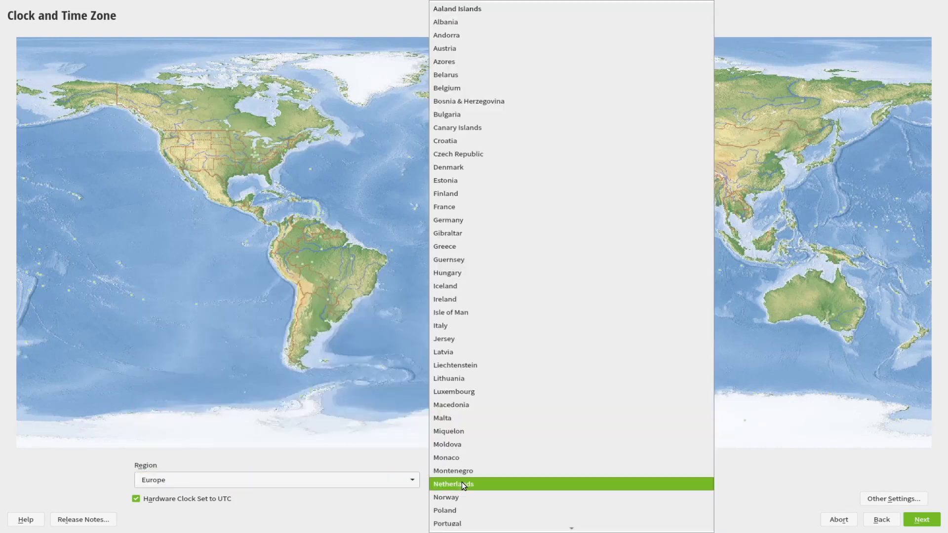
key("b")
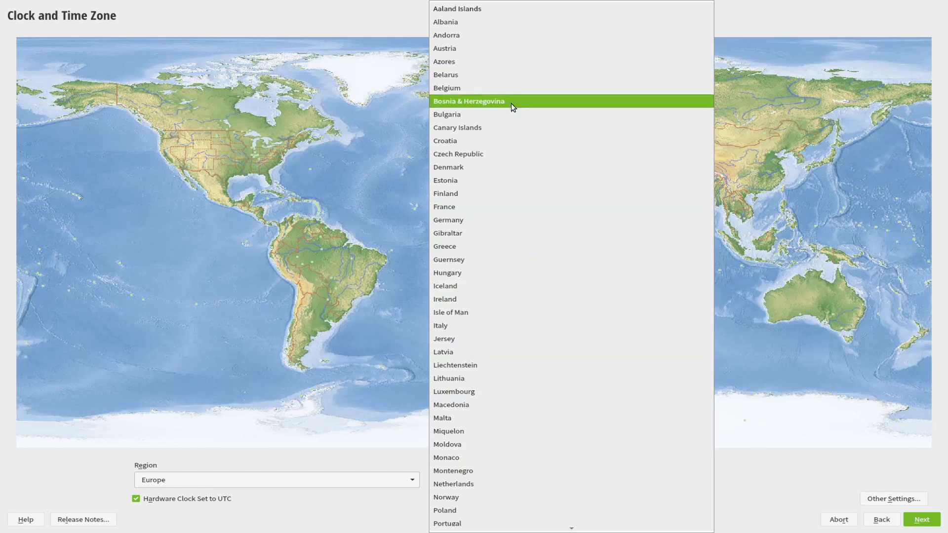
left_click(484, 220)
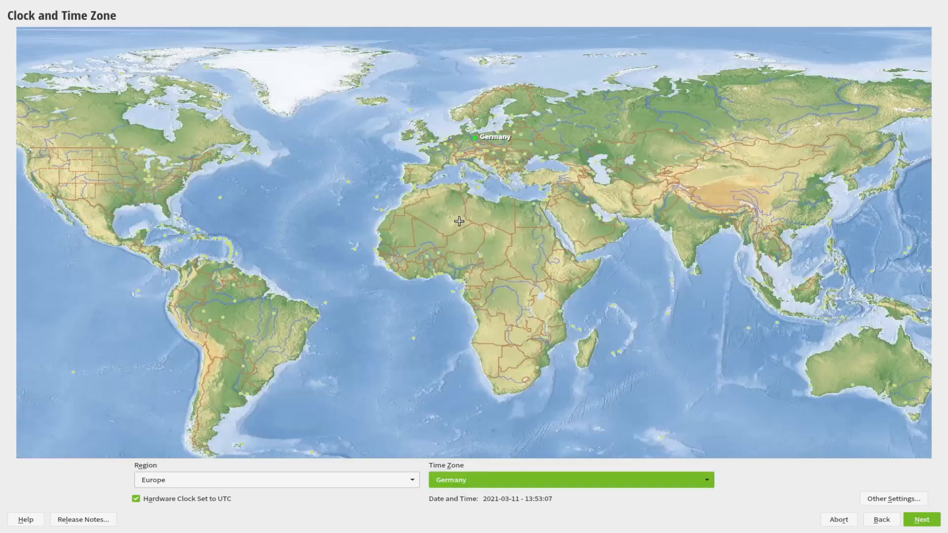
left_click(921, 519)
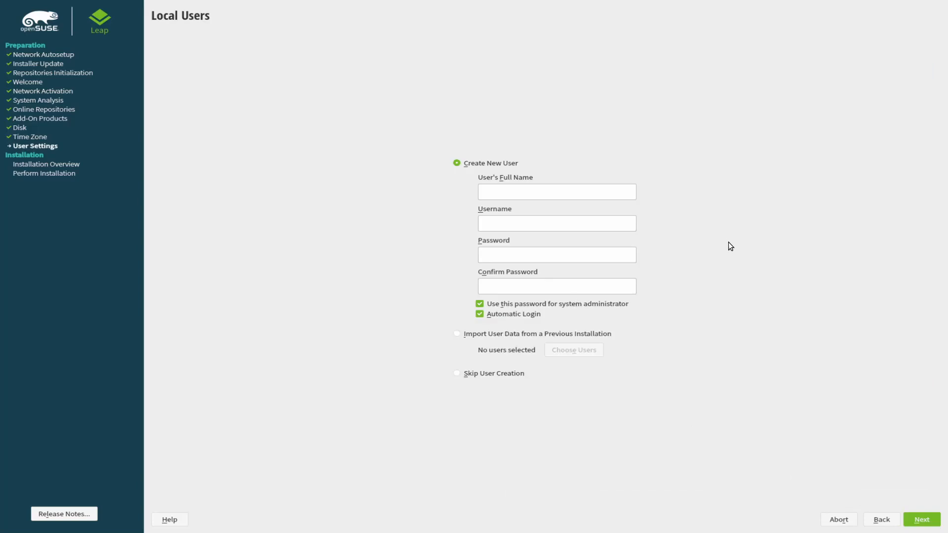
Enter the new user's full name and type the password in both password fields.
type("STeve")
key("BackSpace")
key("BackSpace")
key("BackSpace")
key("BackSpace")
type("teve")
key("Tab")
key("Tab")
type("password")
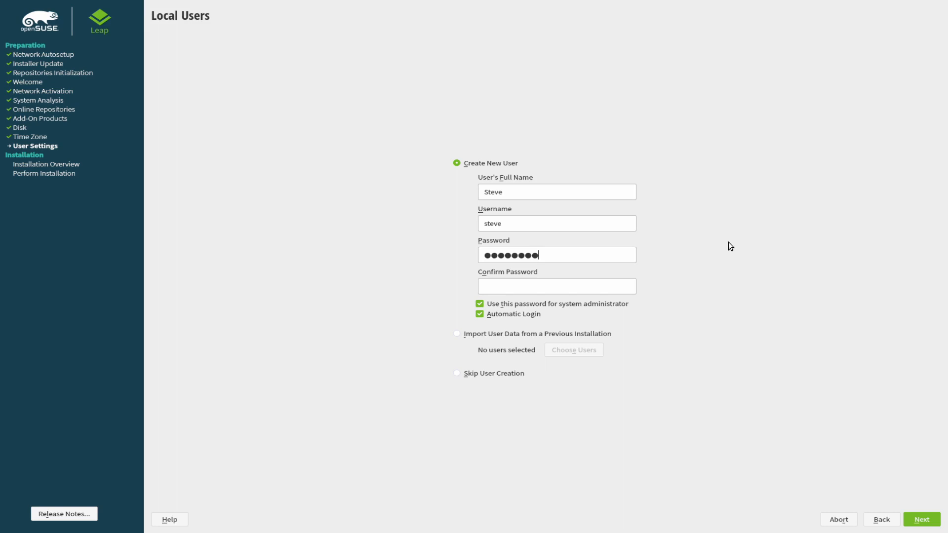
key("Tab")
type("password")
Import the one existing user from the previous installation and continue to the root password page.
left_click(463, 335)
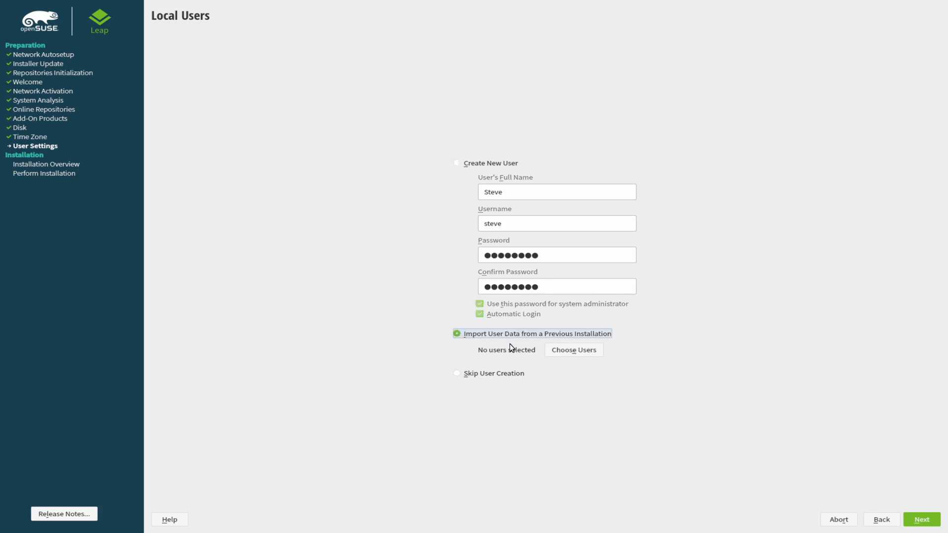
left_click(569, 352)
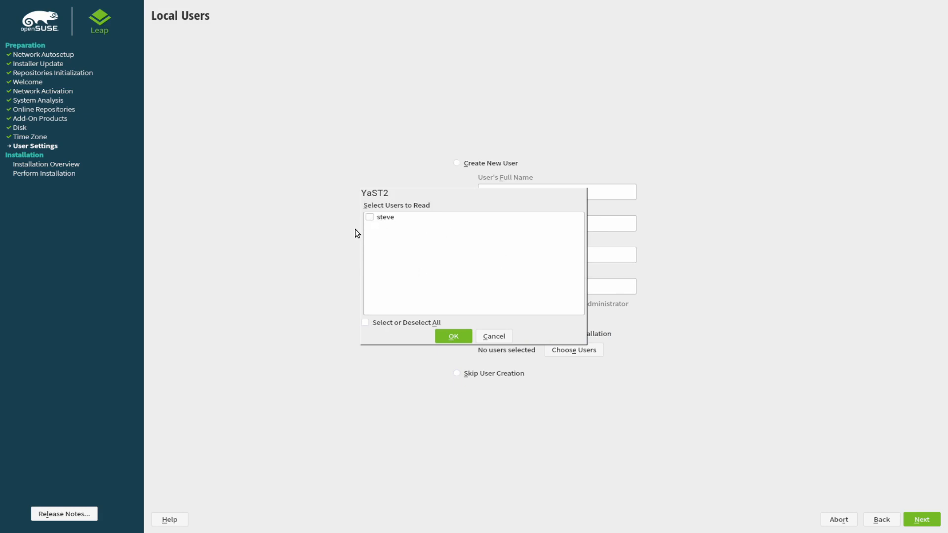
left_click(369, 218)
left_click(451, 335)
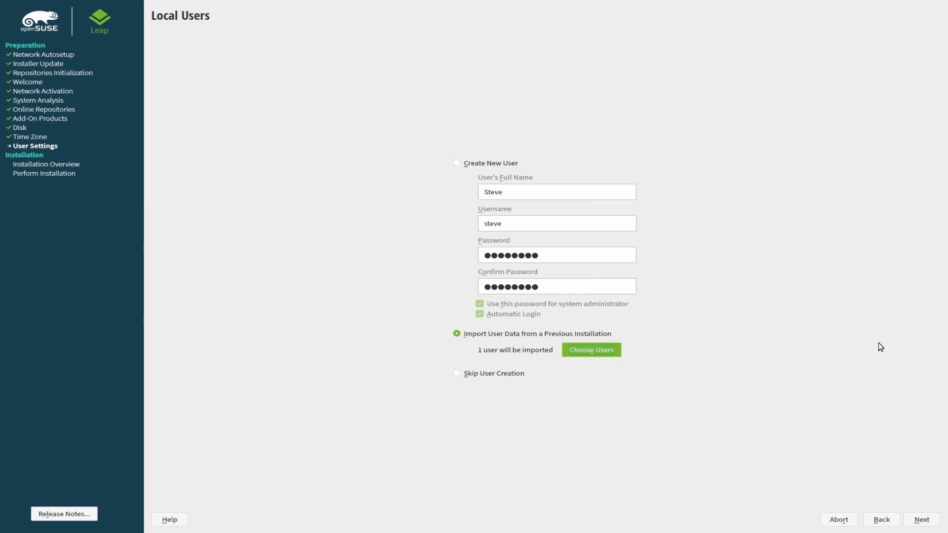
left_click(921, 519)
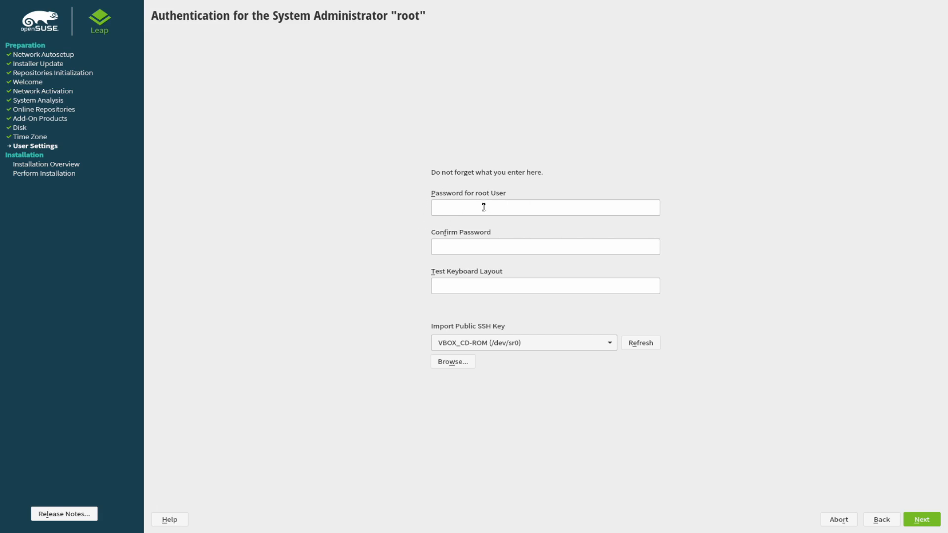
Keep VBOX_CD-ROM as the SSH key source and briefly revisit the Local Users page.
left_click(561, 341)
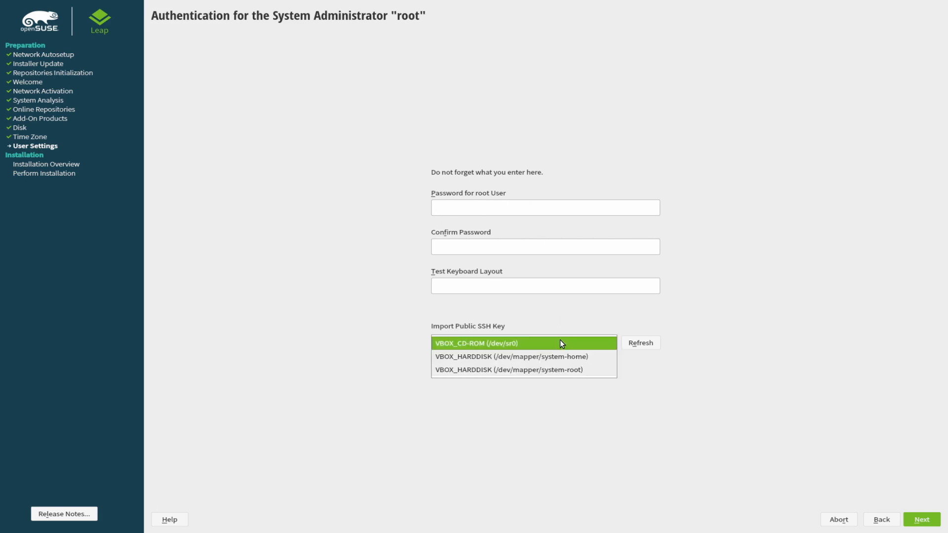
left_click(560, 343)
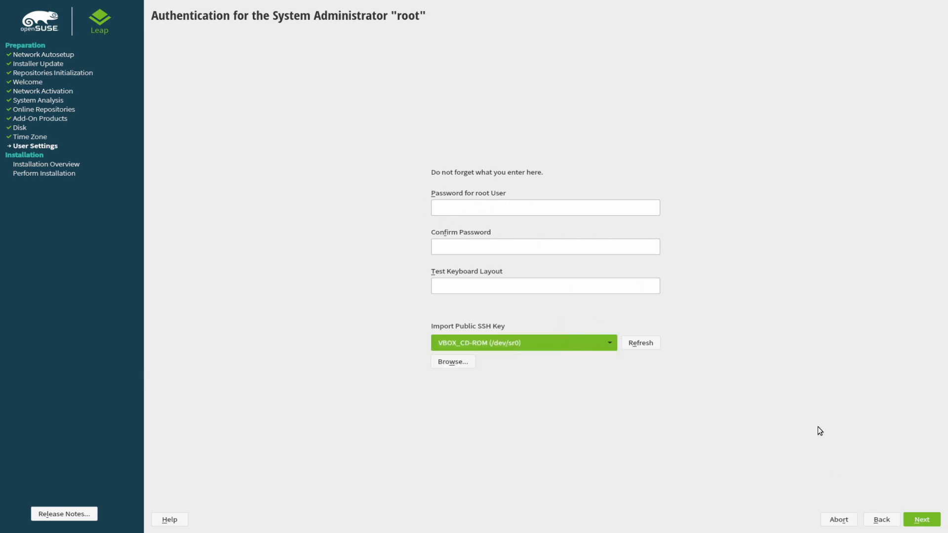
left_click(882, 525)
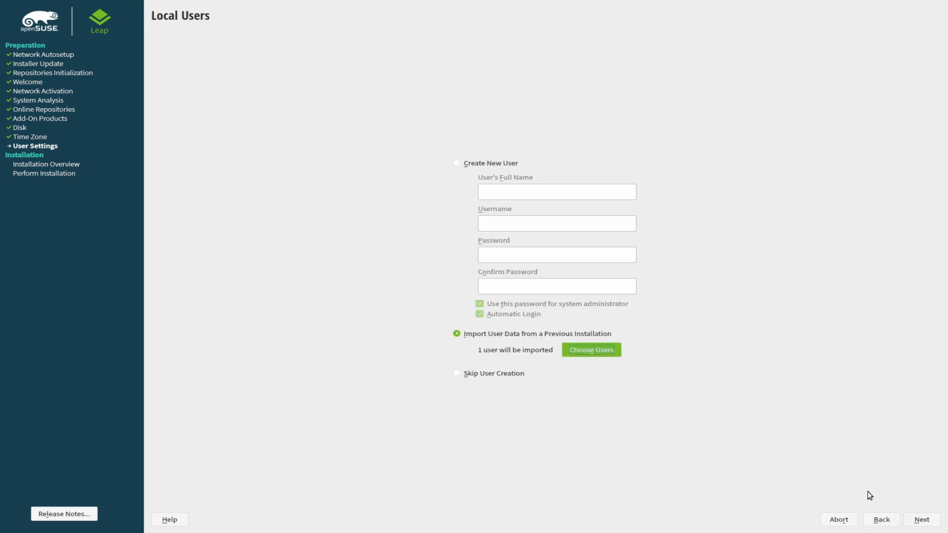
left_click(922, 523)
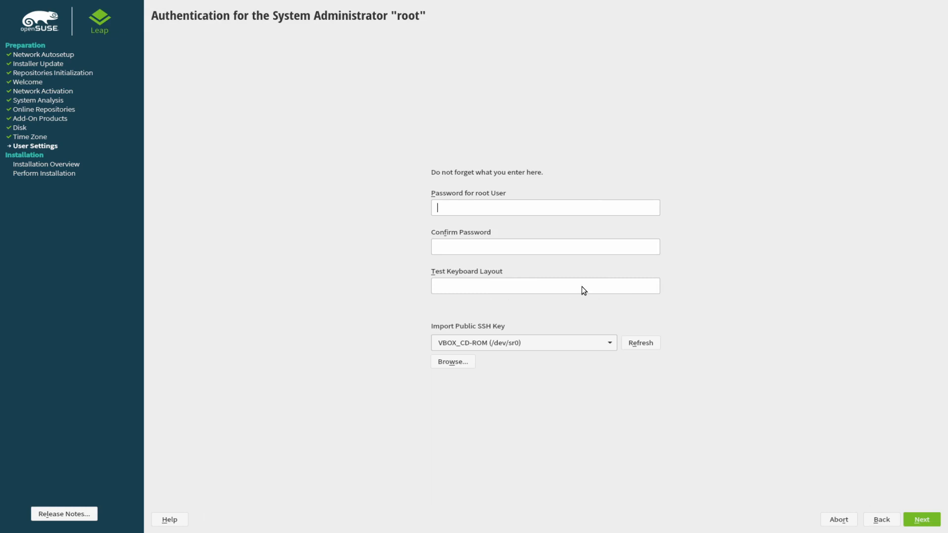
Enter the root password and try the keyboard layout test field.
type("********")
left_click(447, 248)
type("********")
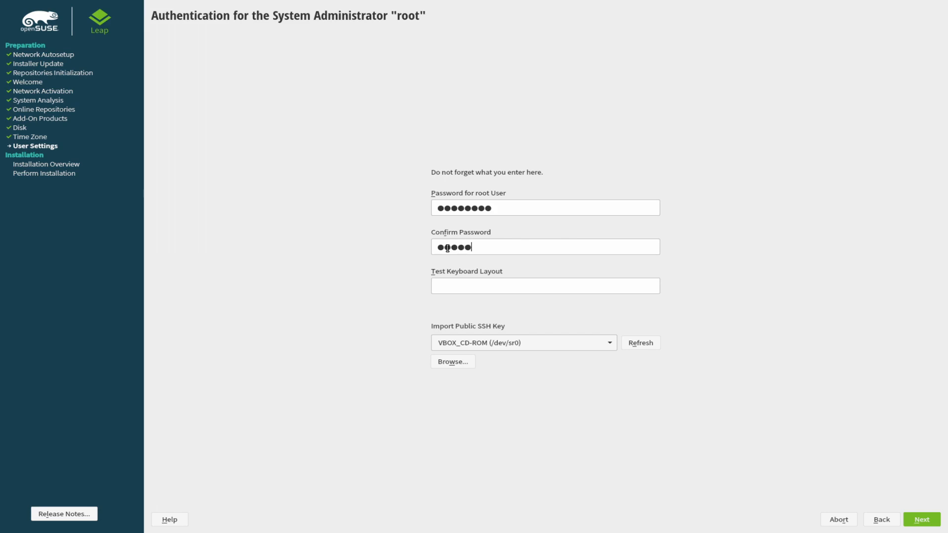
left_click(460, 286)
type("zy")
key("BackSpace")
key("BackSpace")
Keep VBOX_CD-ROM as the SSH key source, submit, and accept the too-simple password warning.
left_click(578, 345)
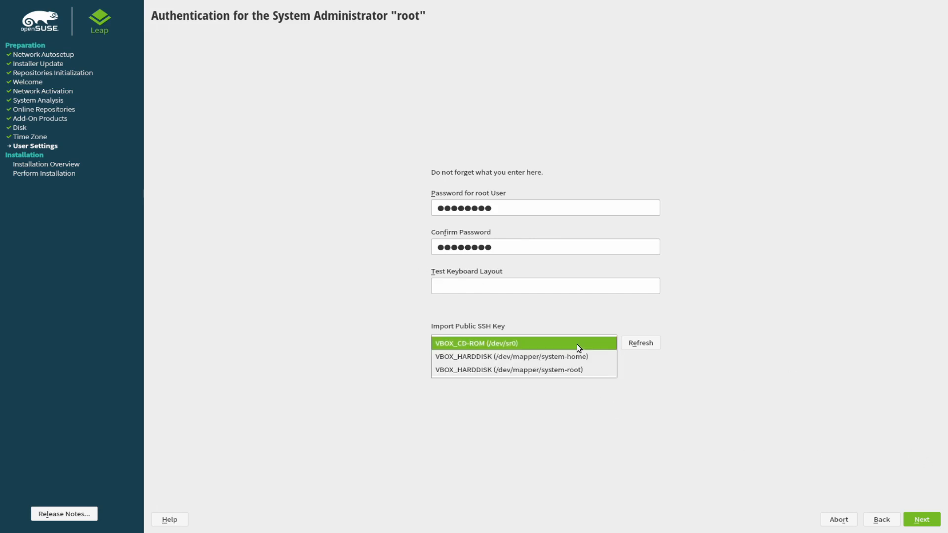
left_click(608, 340)
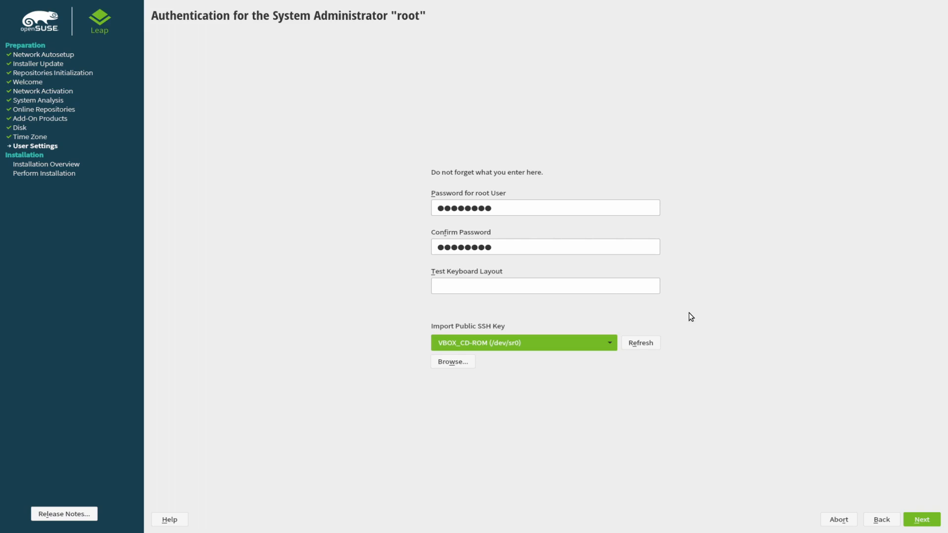
left_click(917, 521)
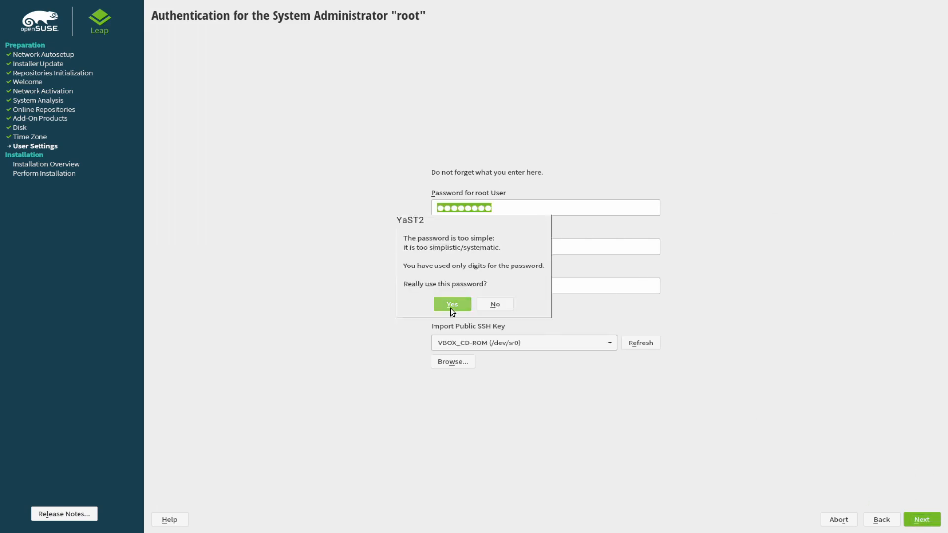
left_click(450, 308)
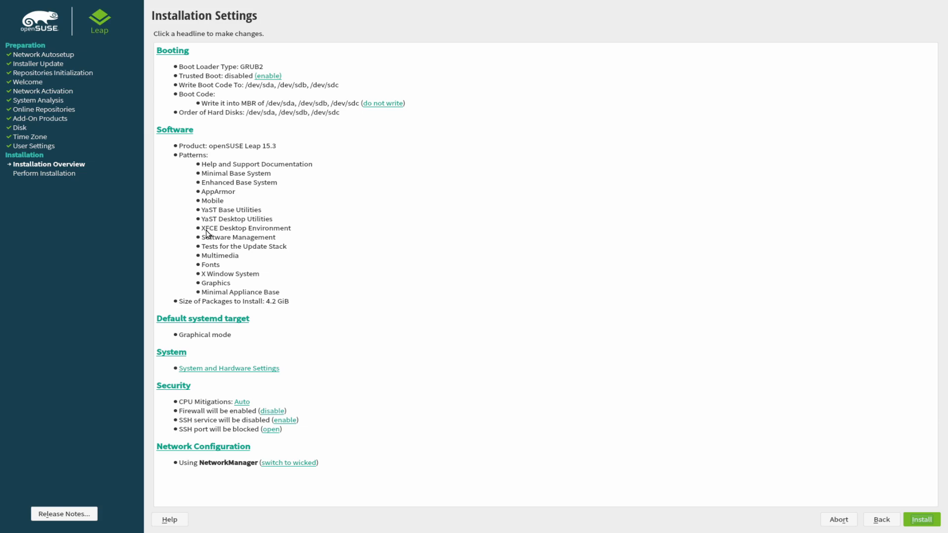
Highlight pattern names and the package size line in the summary's Software section.
left_click_drag(202, 229, 230, 229)
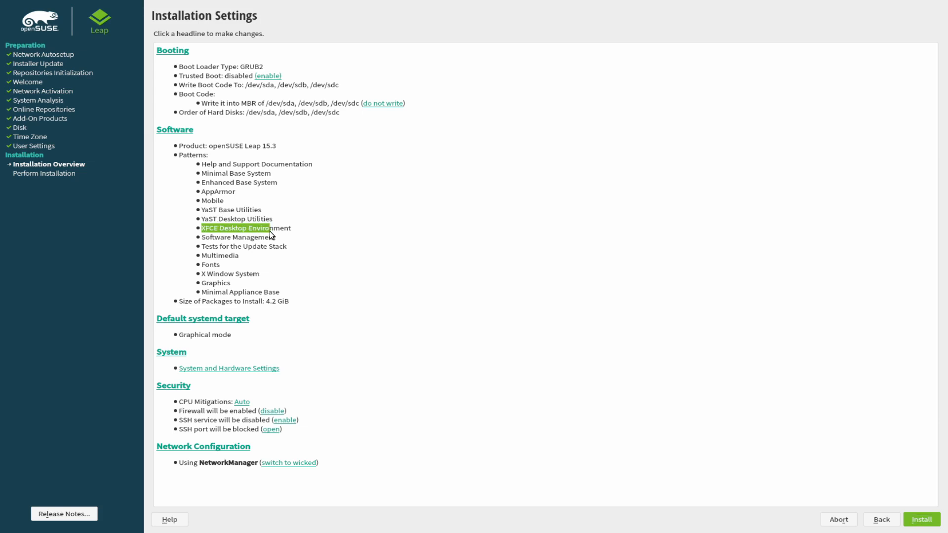
left_click(294, 232)
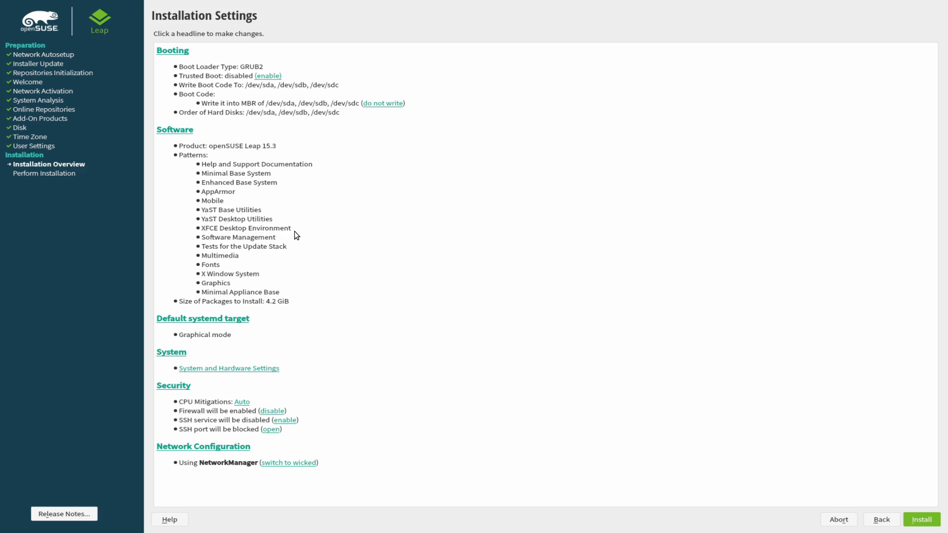
left_click_drag(200, 251, 289, 252)
left_click(290, 252)
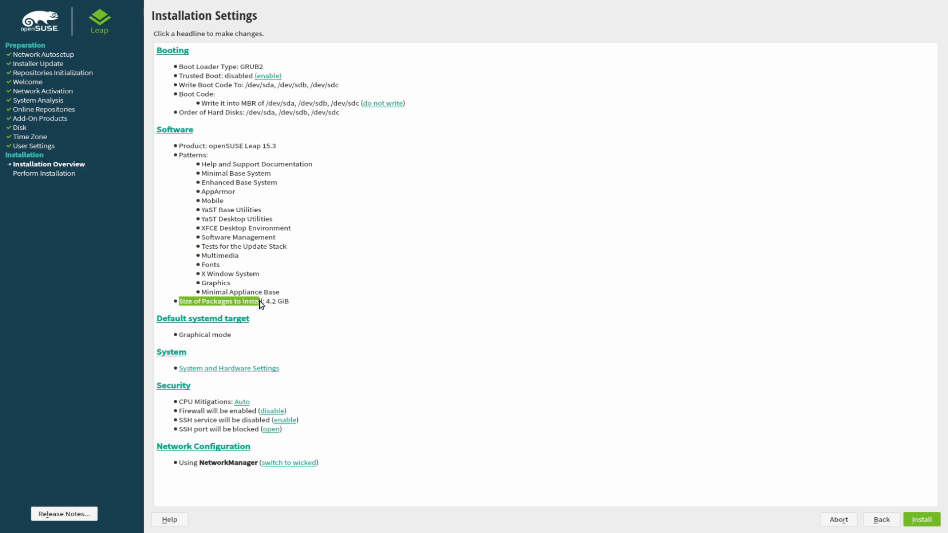
left_click(342, 297)
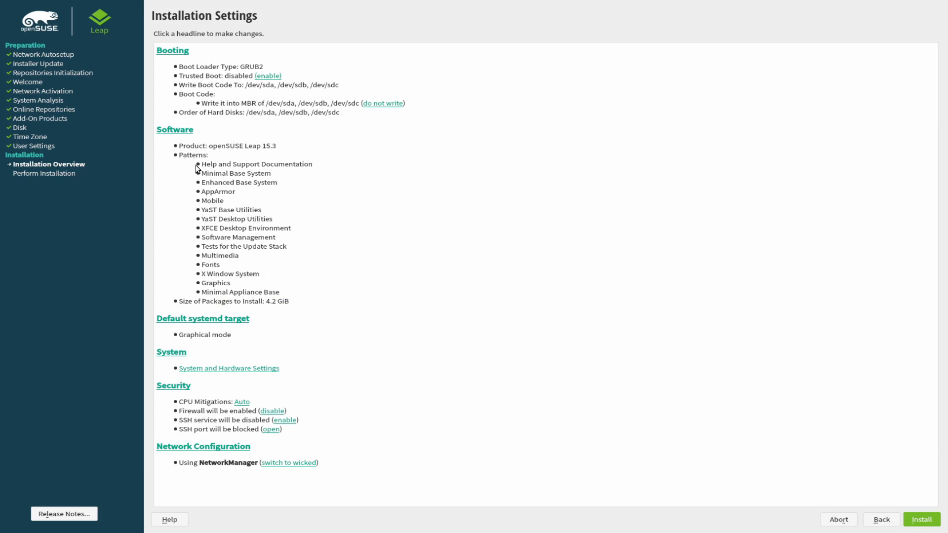
Select the XFCE Desktop Environment pattern and open the detailed package manager.
left_click(181, 130)
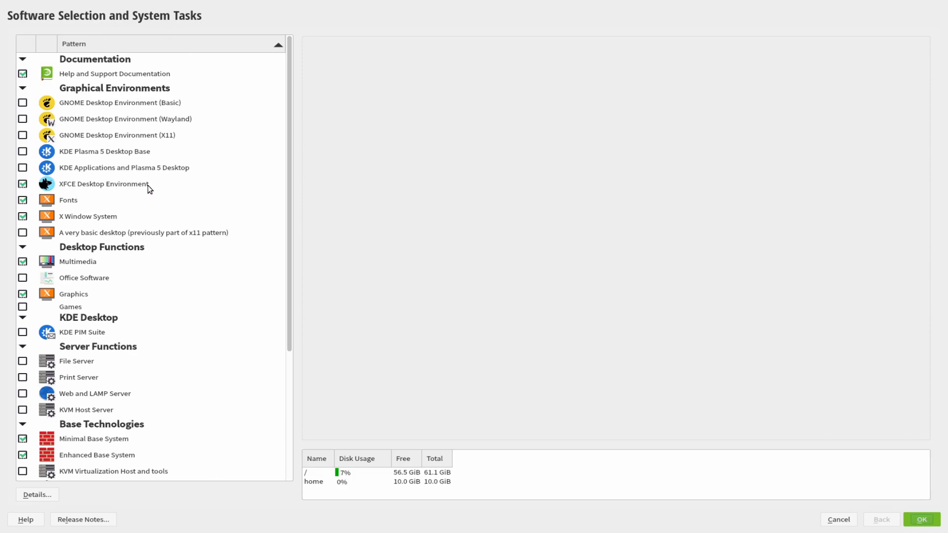
left_click(84, 185)
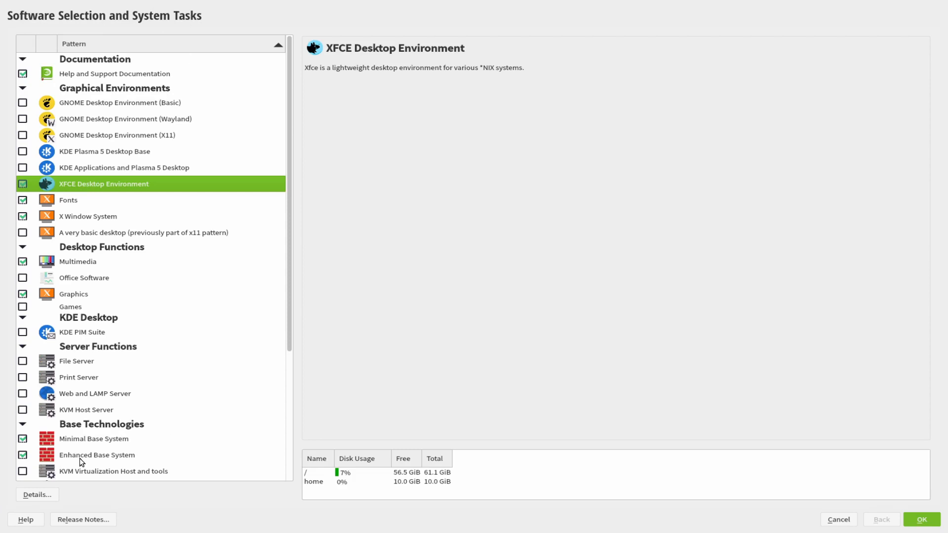
left_click(48, 493)
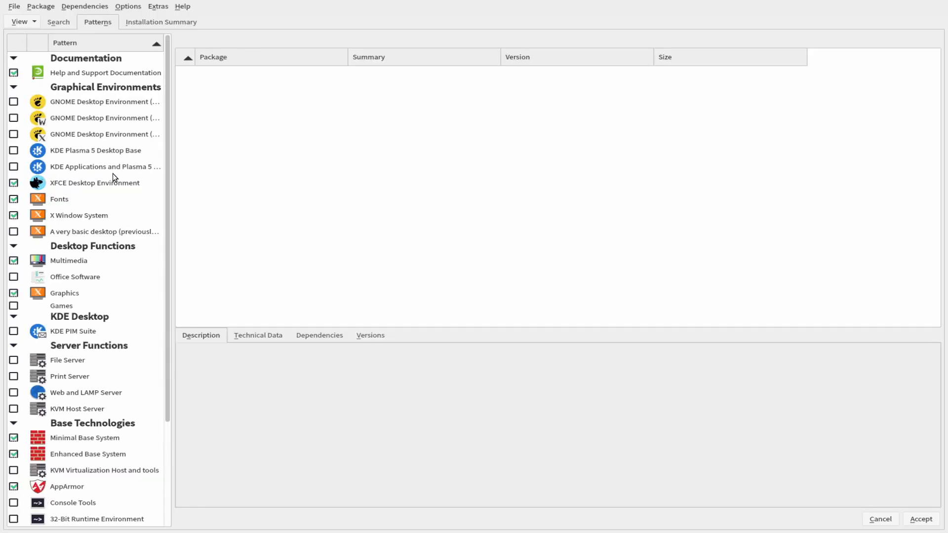
List and scroll through the packages in the XFCE pattern.
left_click(96, 180)
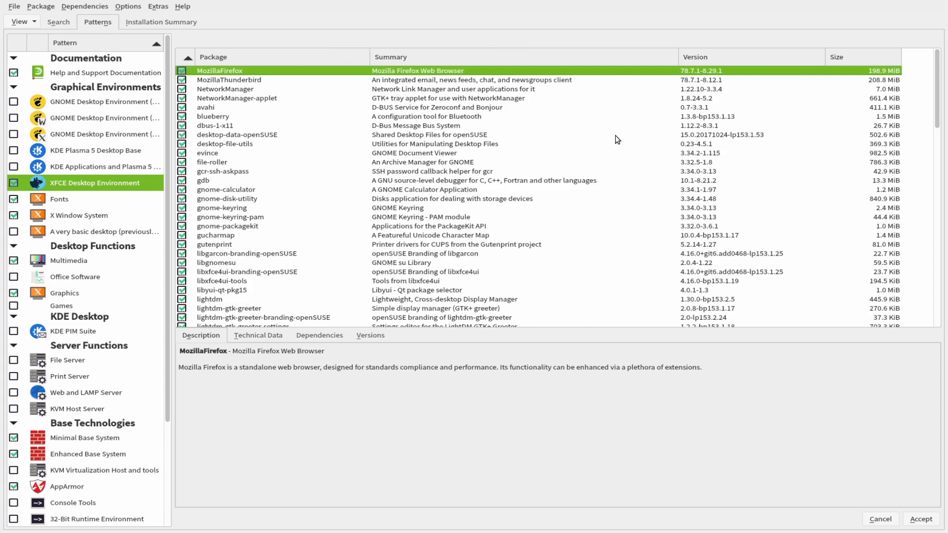
scroll(250, 177, "down", 5)
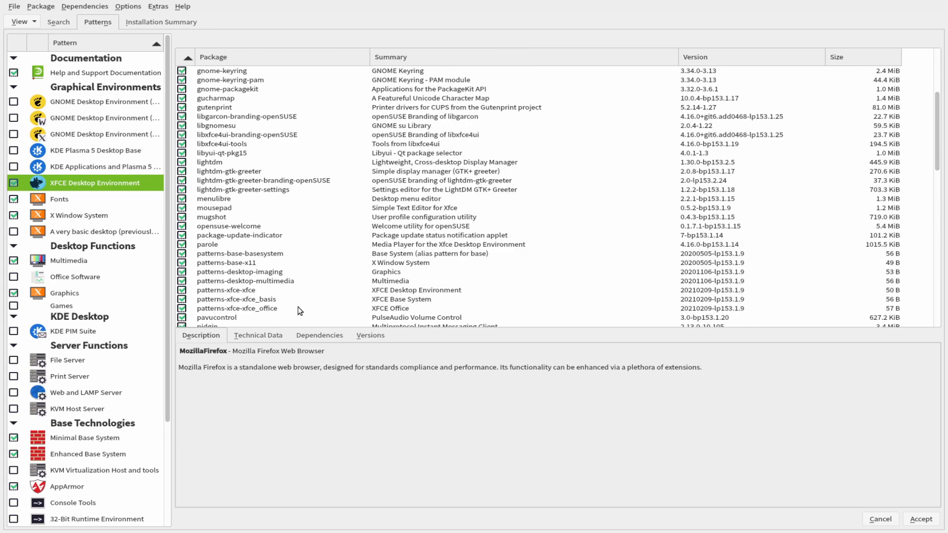
scroll(234, 282, "down", 2)
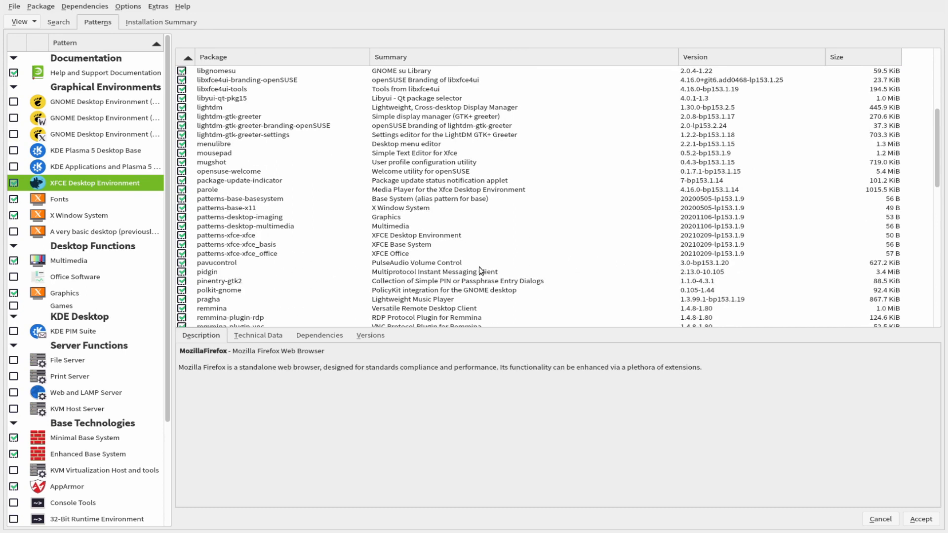
scroll(294, 199, "up", 2)
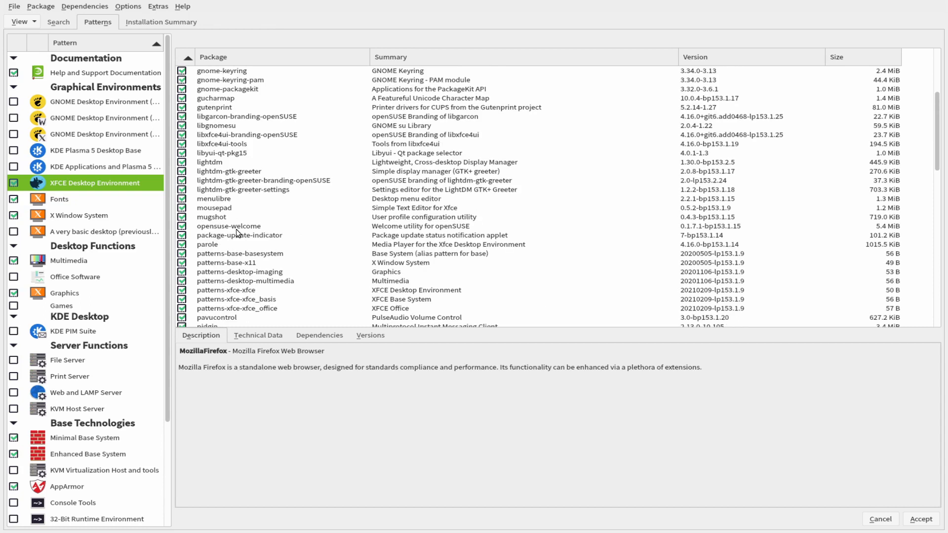
Inspect patterns-base-x11's Dependencies, Versions and Technical Data, then switch to package search.
left_click(239, 263)
left_click(319, 338)
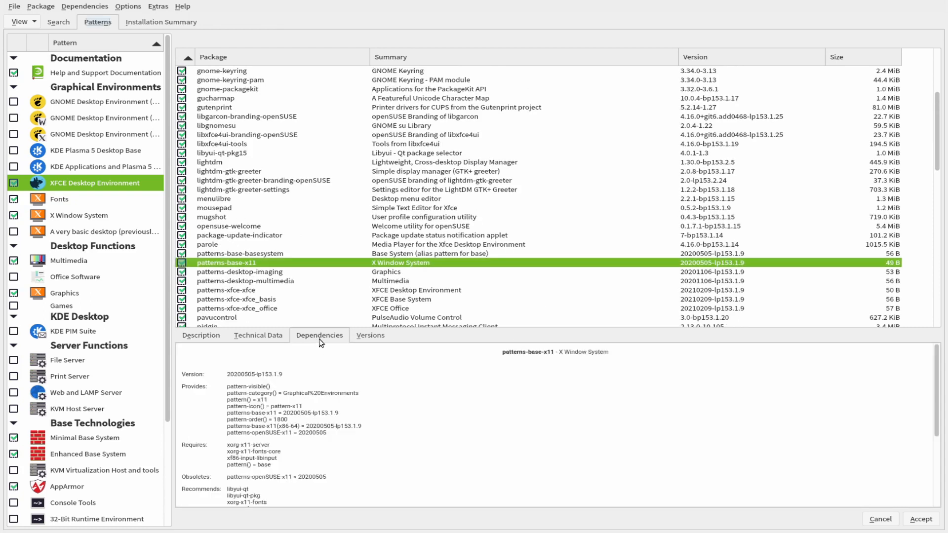
left_click(368, 338)
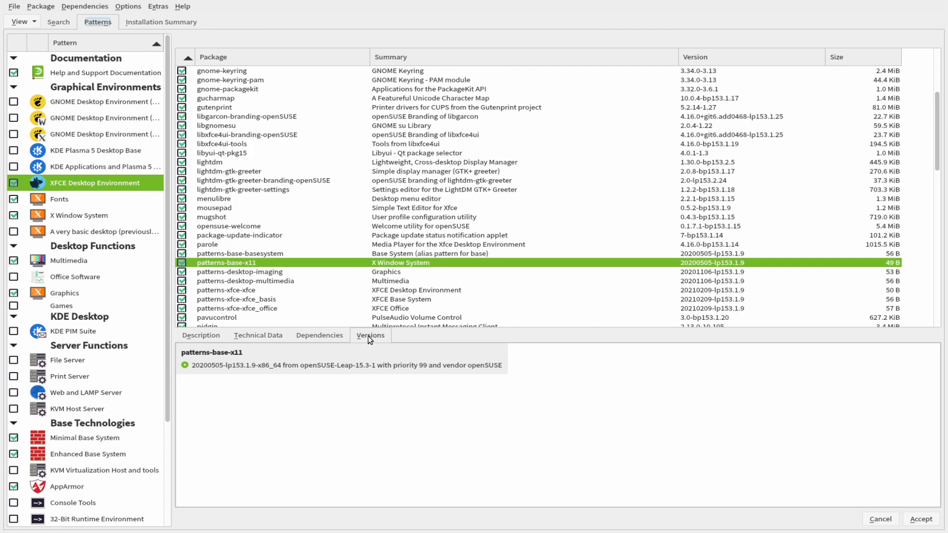
left_click(259, 336)
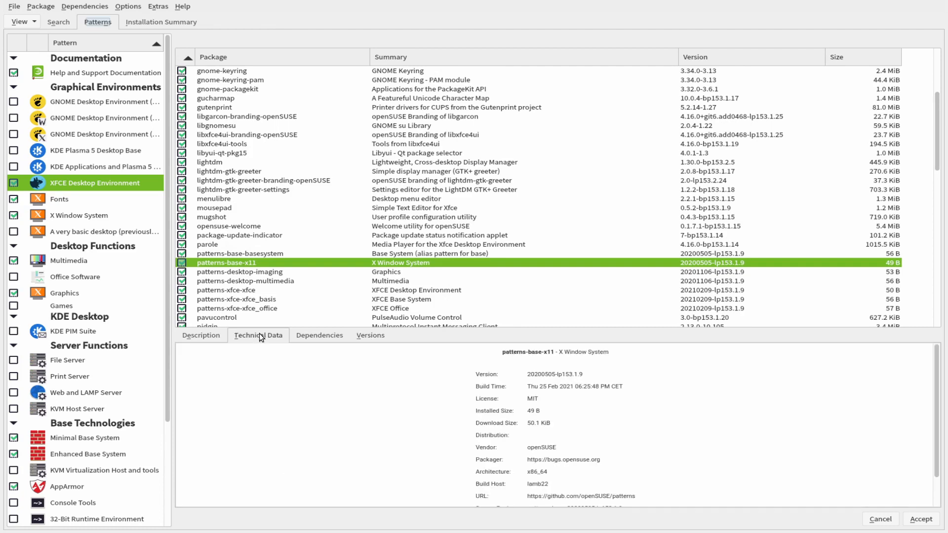
left_click(209, 335)
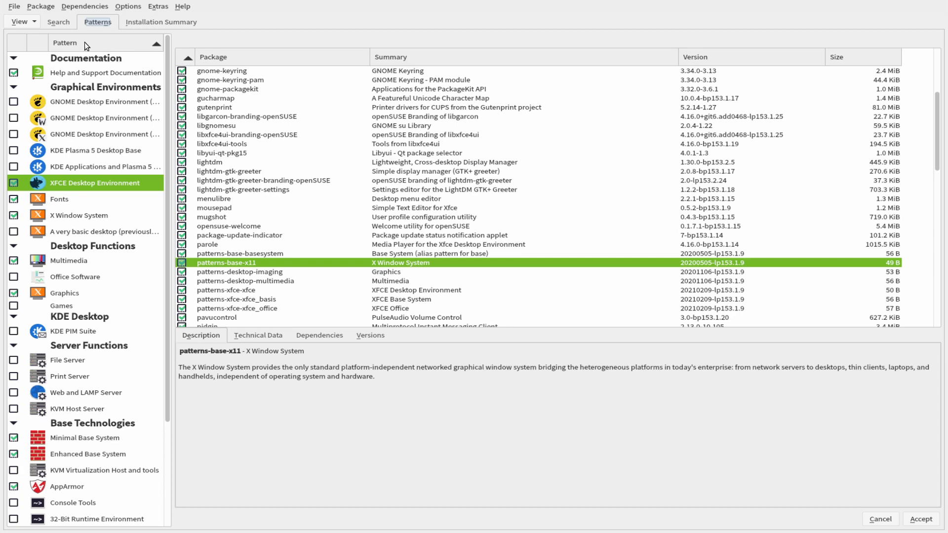
left_click(58, 21)
Search for 'xfce', inspect several results, then accept the selection and its dependency changes.
type("xfce")
key("Return")
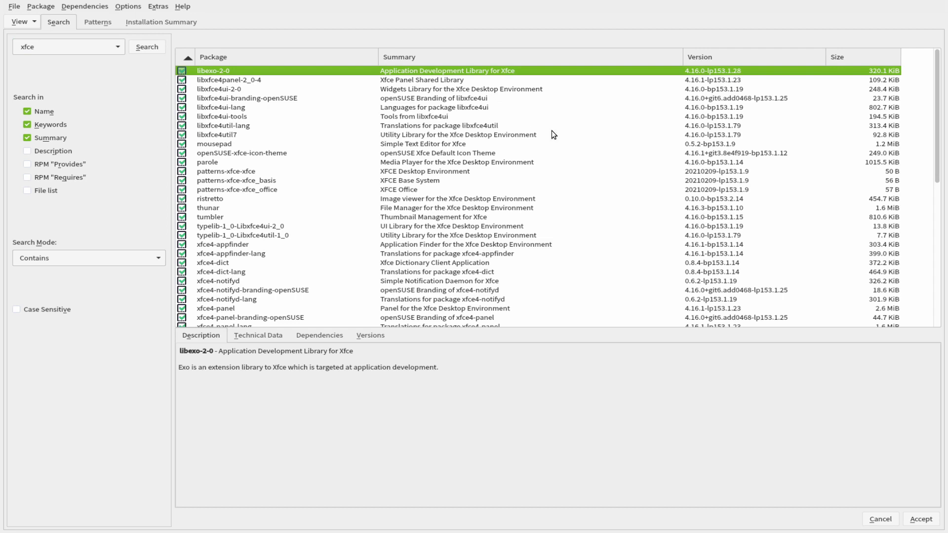
left_click(685, 154)
left_click(693, 72)
left_click(693, 82)
left_click(702, 118)
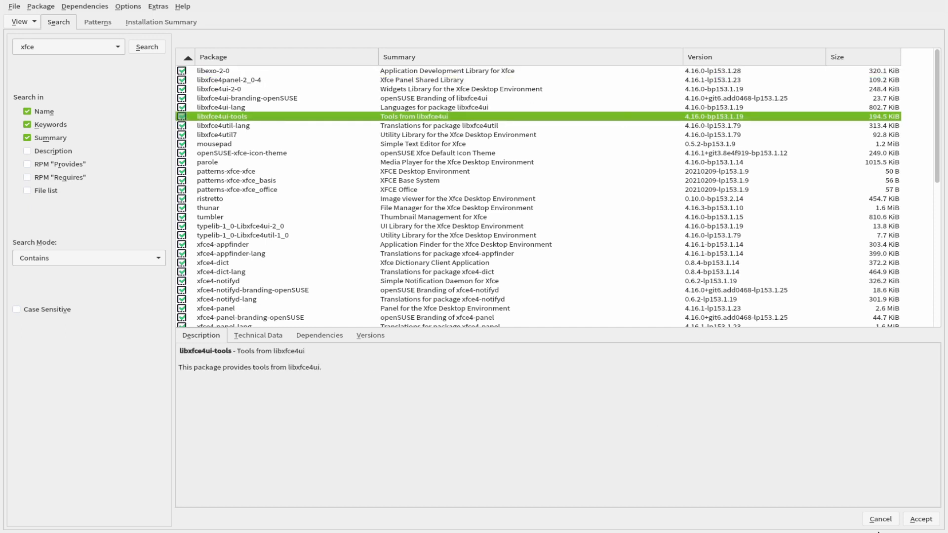
left_click(919, 520)
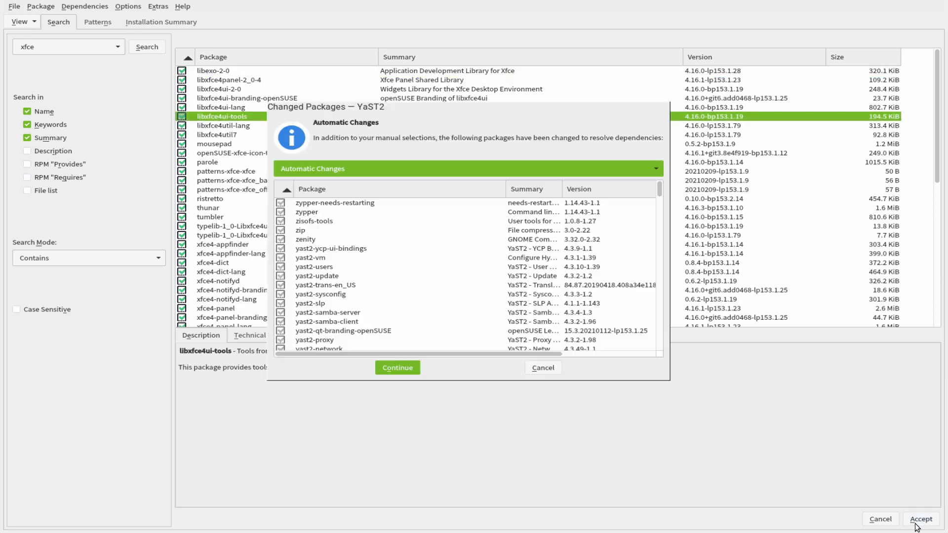
left_click(397, 367)
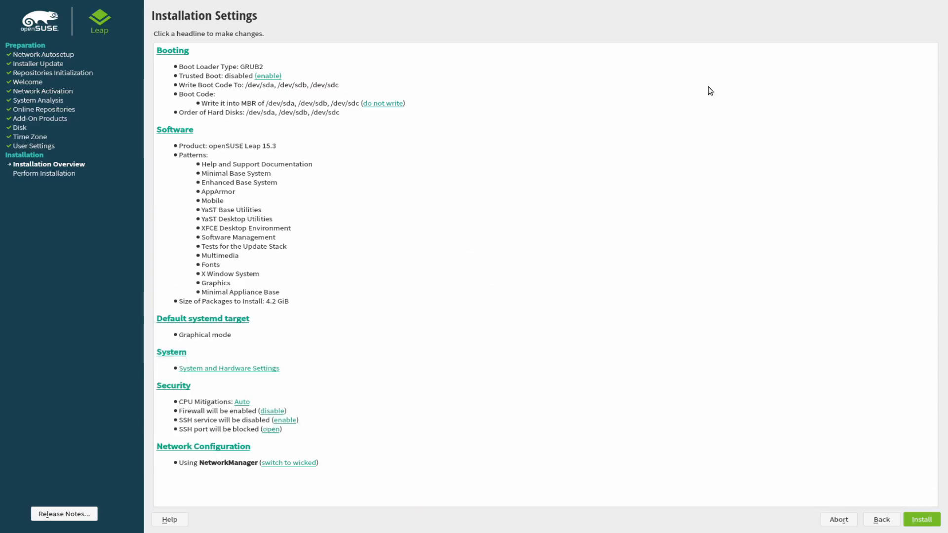
Start the installation and confirm it, including the disk partition changes.
left_click(921, 519)
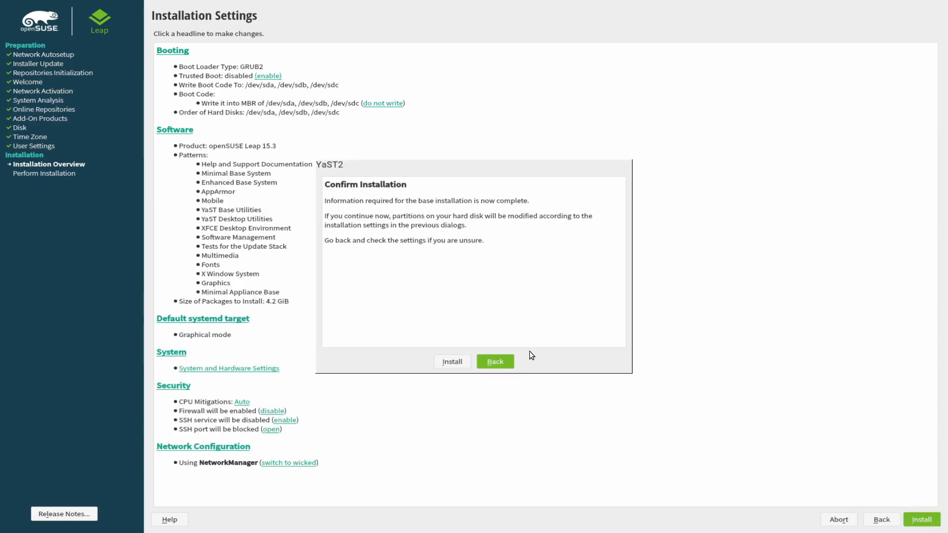
left_click(452, 362)
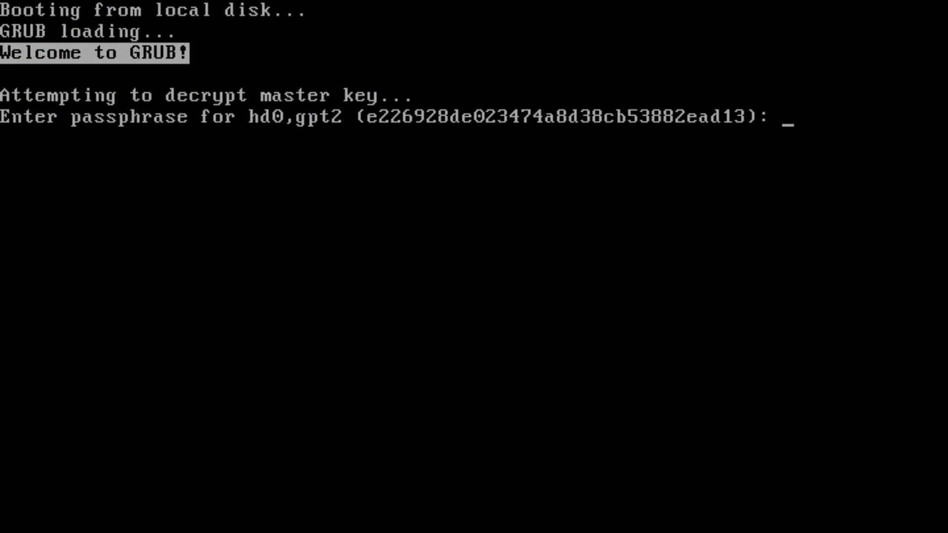
Enter the disk passphrase at the GRUB prompts for hd0,gpt2 and hd1,gpt1.
key("Return")
key("Return")
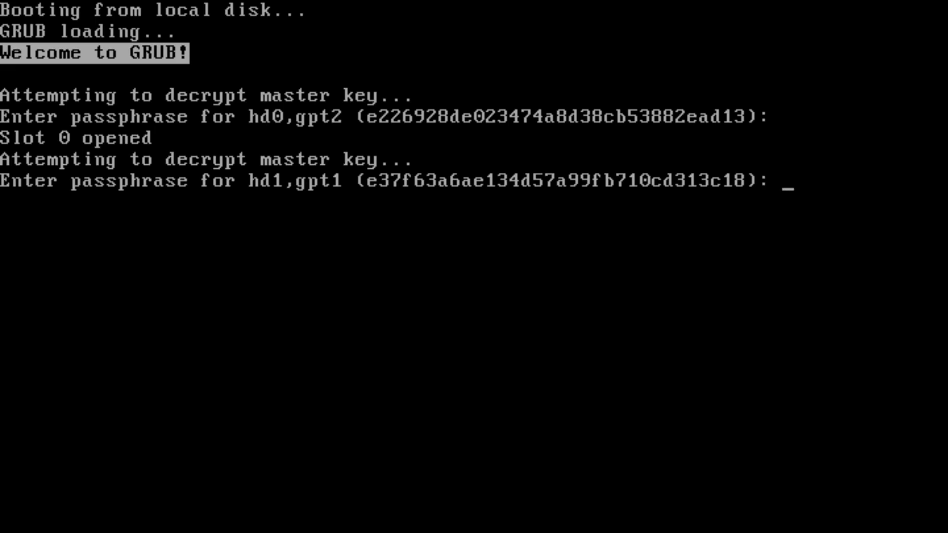
key("Return")
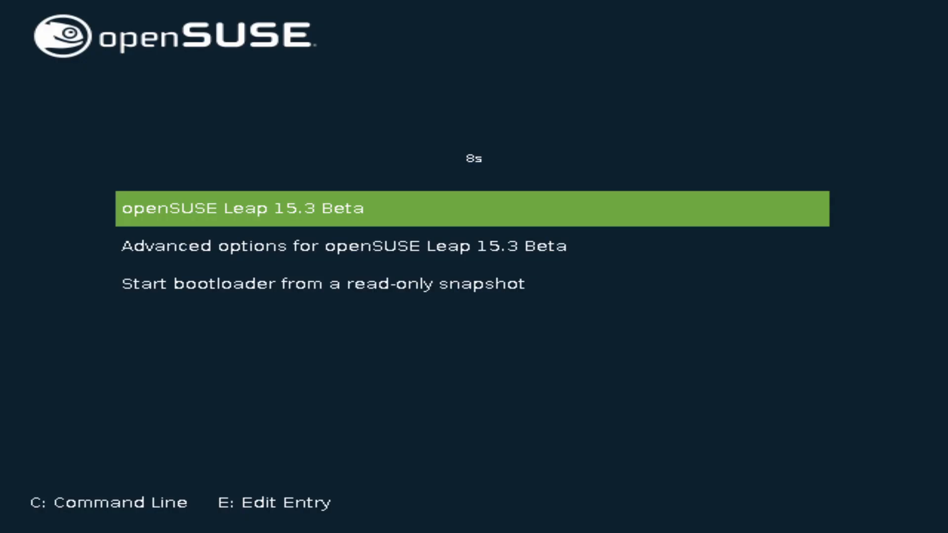
Stop the GRUB countdown and highlight Advanced options for openSUSE Leap 15.3 Beta.
key("Down")
key("Up")
key("Down")
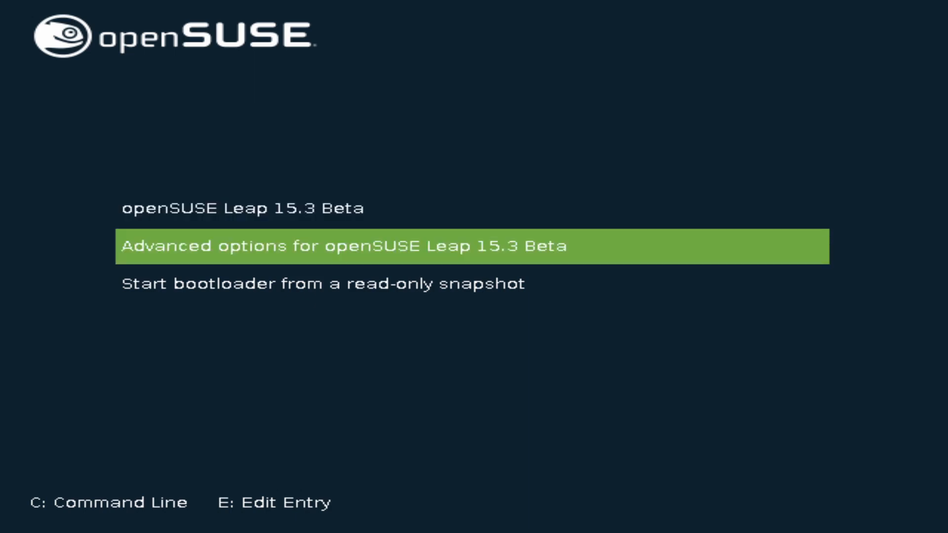
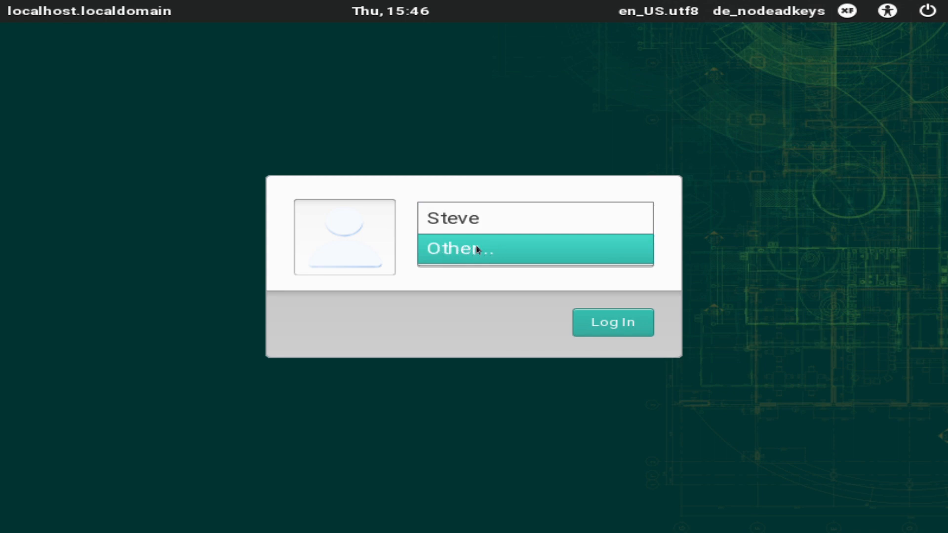
After briefly trying root via Other..., log in as the regular user with the account password.
left_click(476, 248)
type("root")
left_click(486, 269)
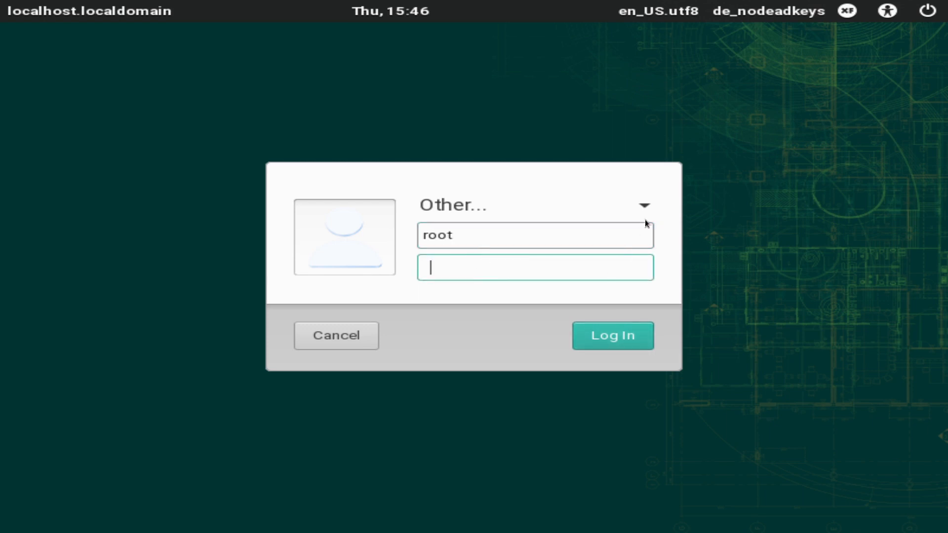
left_click(641, 206)
left_click(496, 197)
left_click(494, 204)
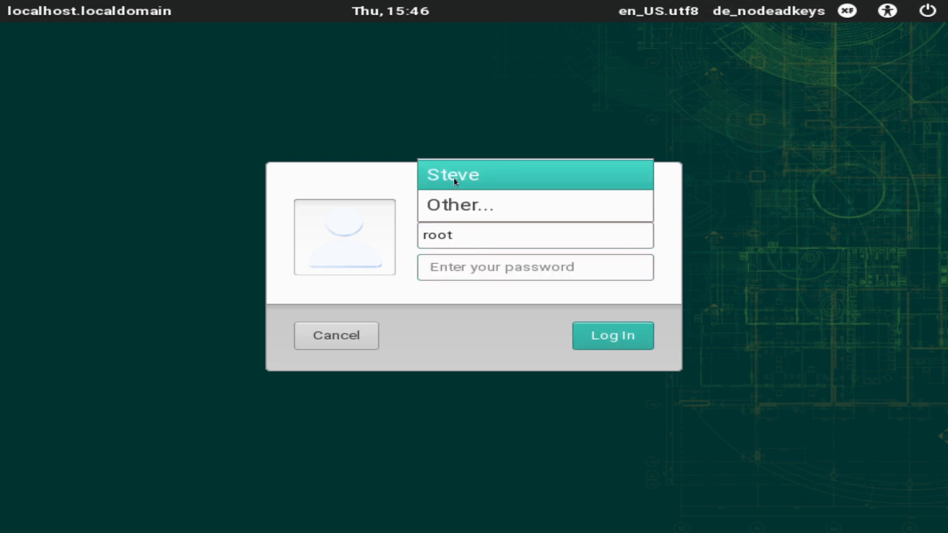
left_click(454, 177)
type("*********")
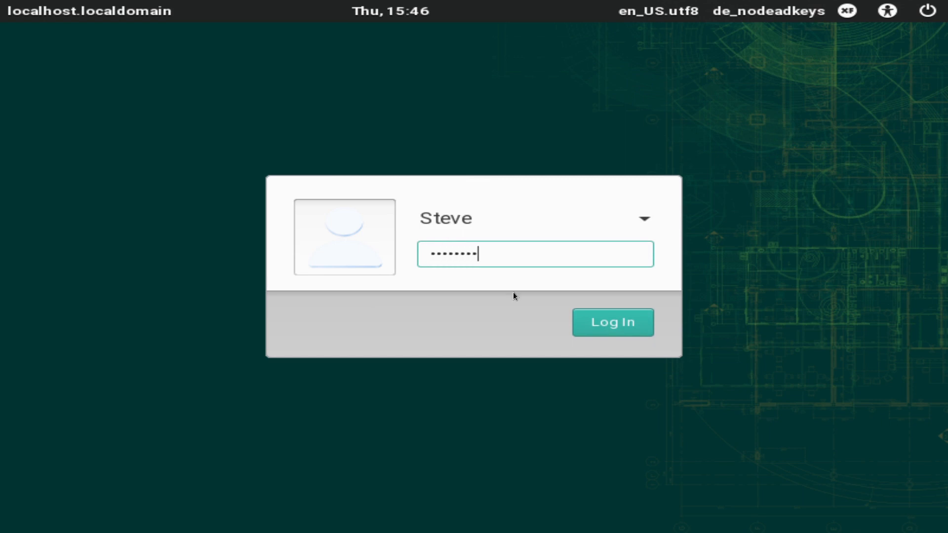
left_click(615, 319)
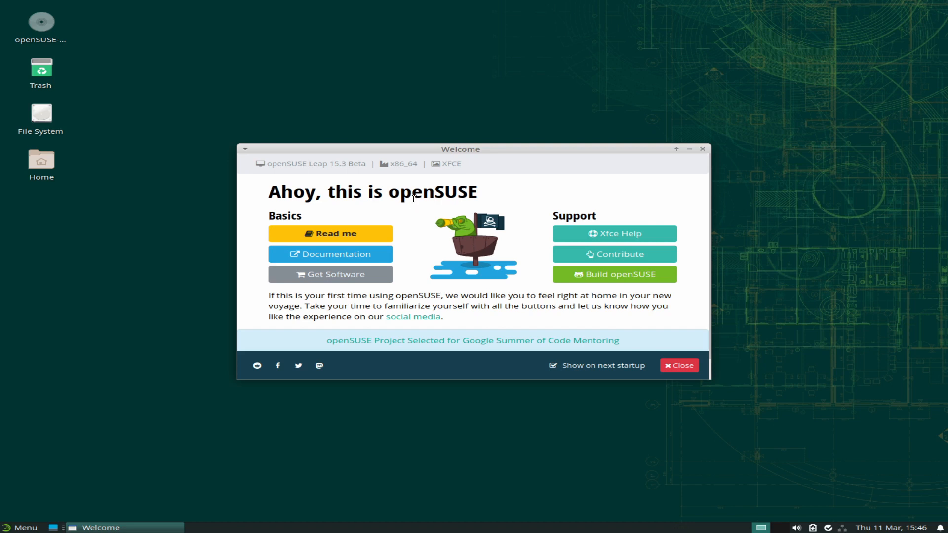
Highlight the openSUSE Leap 15.3 Beta and XFCE labels, then launch the Xfce help documentation.
left_click_drag(269, 164, 359, 164)
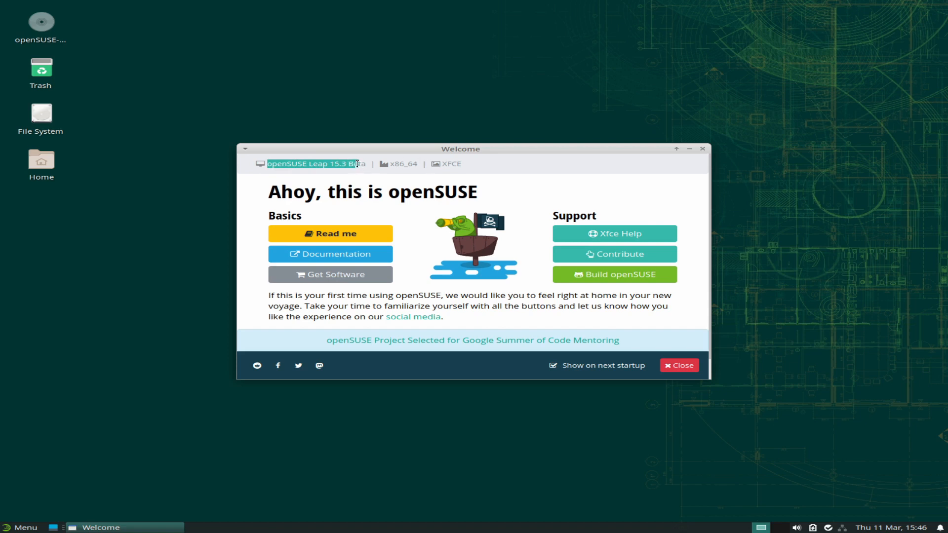
left_click_drag(463, 164, 444, 162)
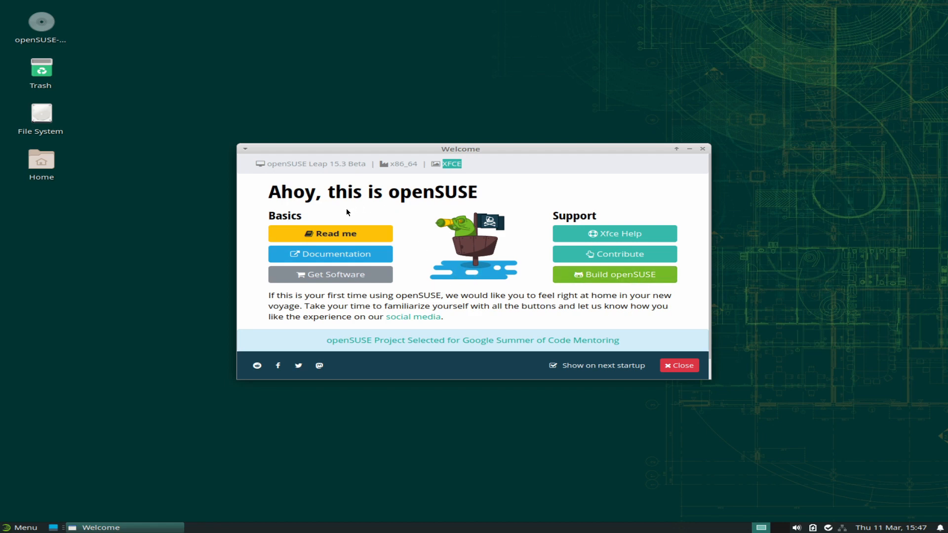
left_click(635, 238)
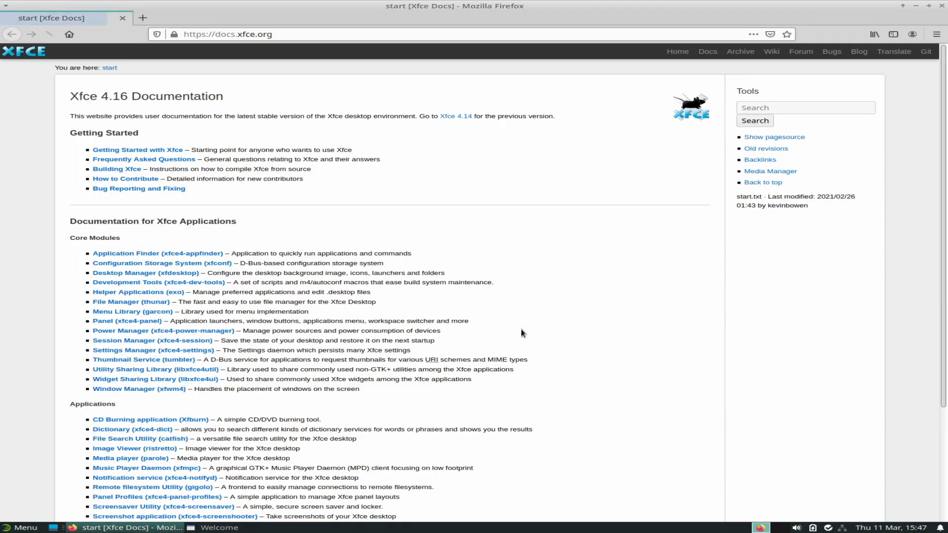
Highlight the Xfce 4.16 Documentation heading, scroll the page, then minimize Firefox.
left_click_drag(63, 96, 256, 96)
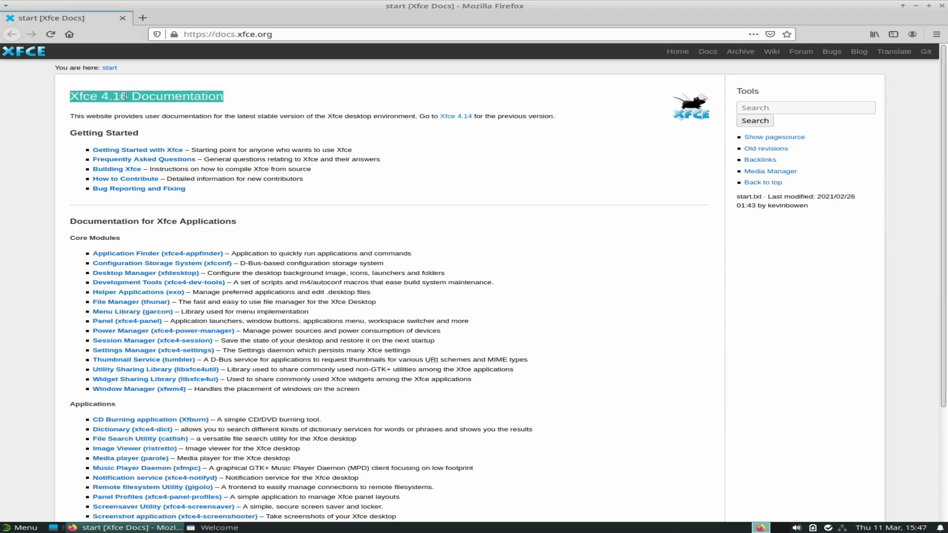
left_click(244, 102)
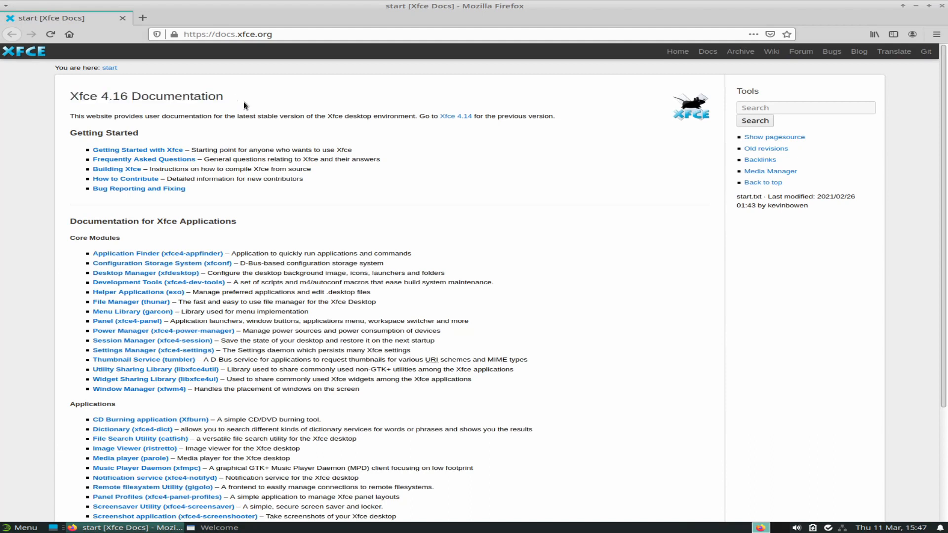
scroll(302, 219, "down", 3)
scroll(302, 218, "up", 3)
left_click(915, 6)
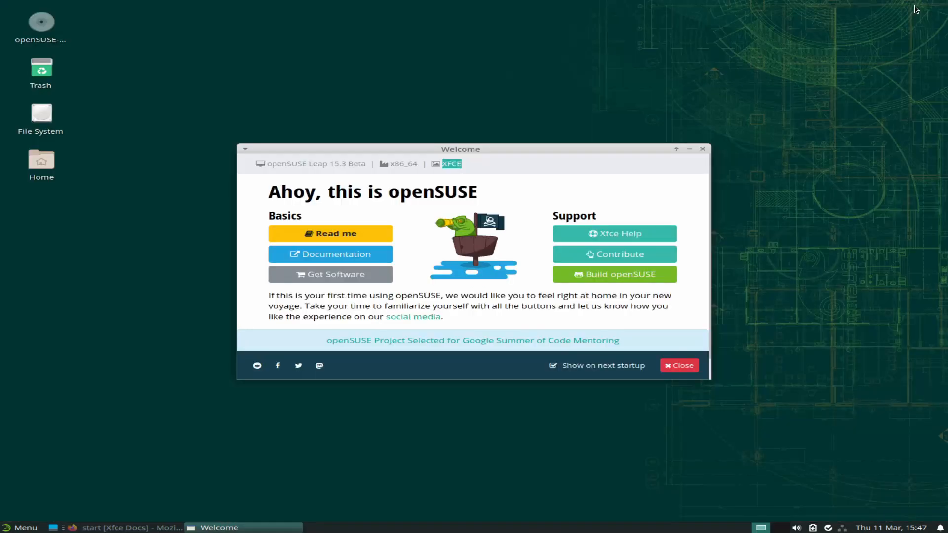
Open openSUSE Documentation, highlight its Leap 15.2 heading, then close Firefox with both tabs.
left_click(310, 257)
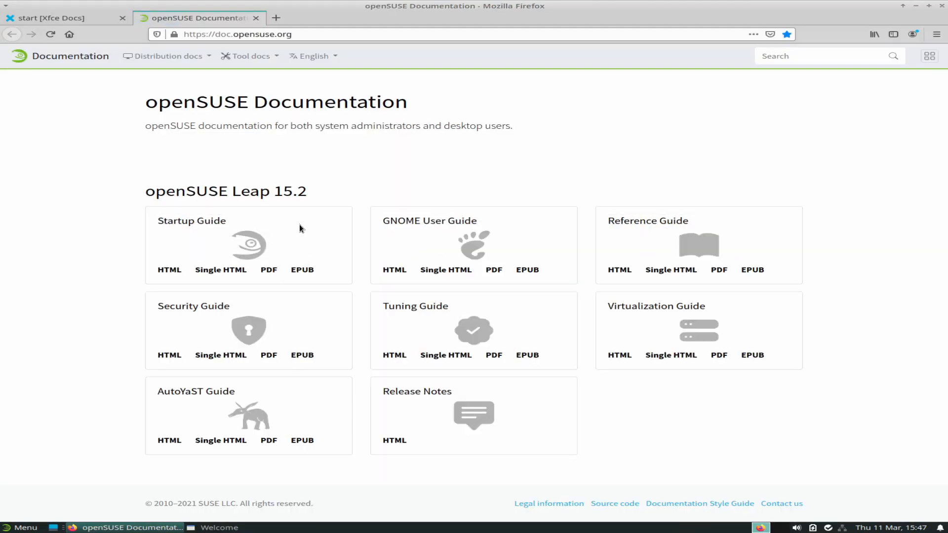
left_click_drag(145, 193, 303, 190)
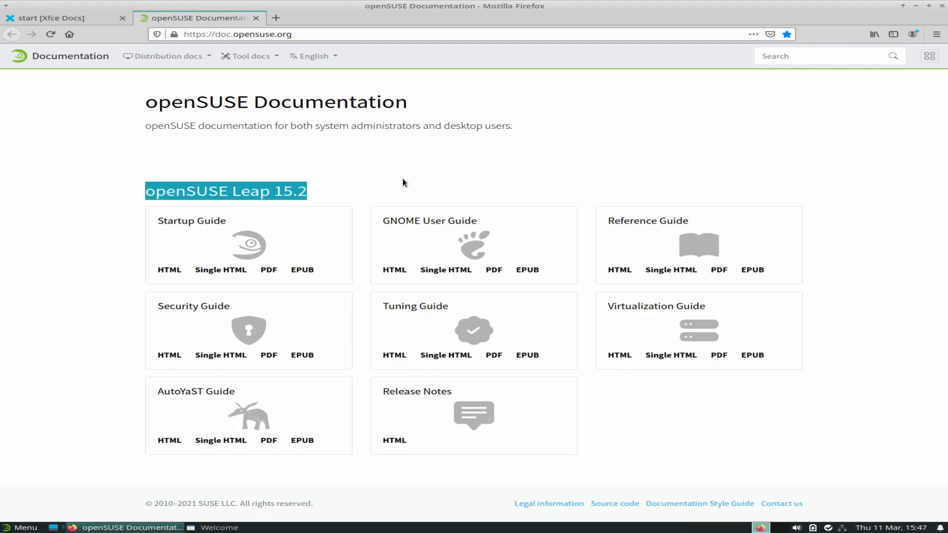
left_click(393, 193)
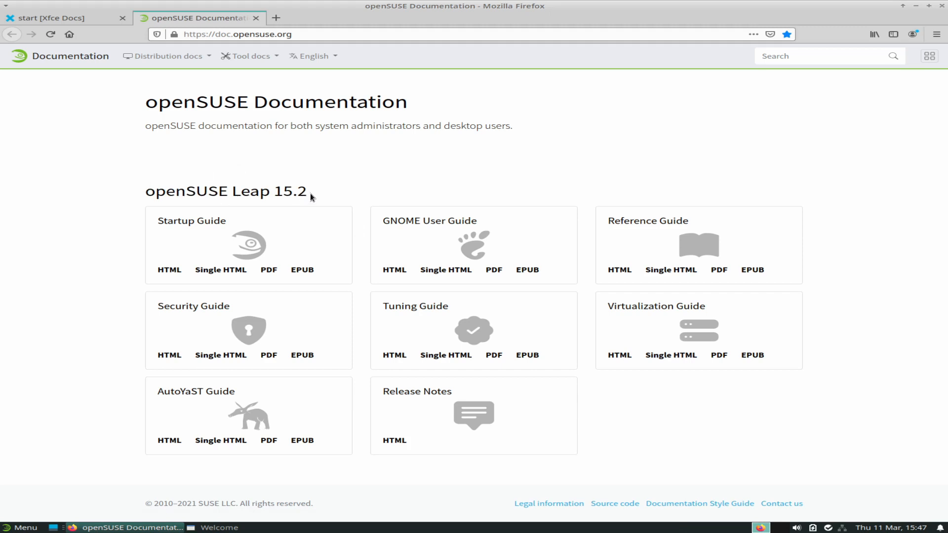
left_click_drag(328, 189, 102, 188)
left_click(565, 149)
left_click(940, 7)
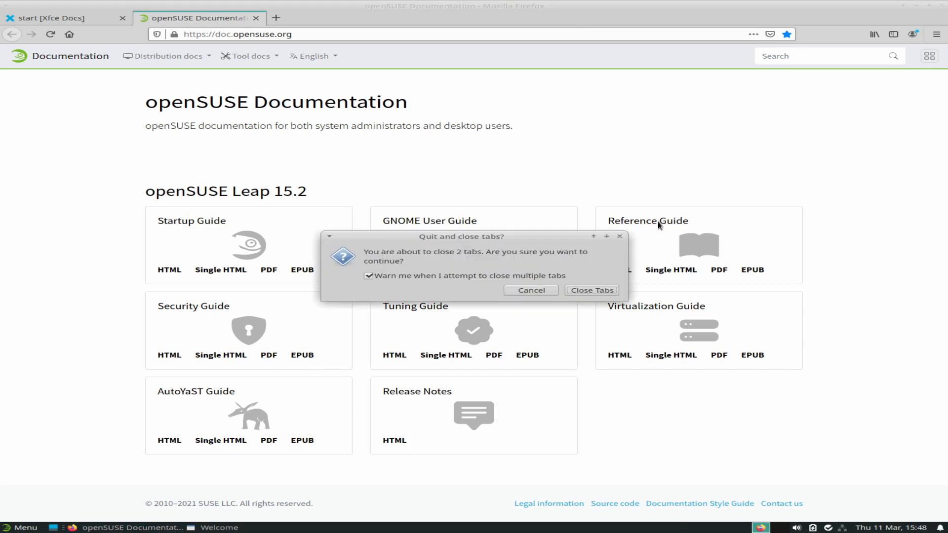
left_click(589, 290)
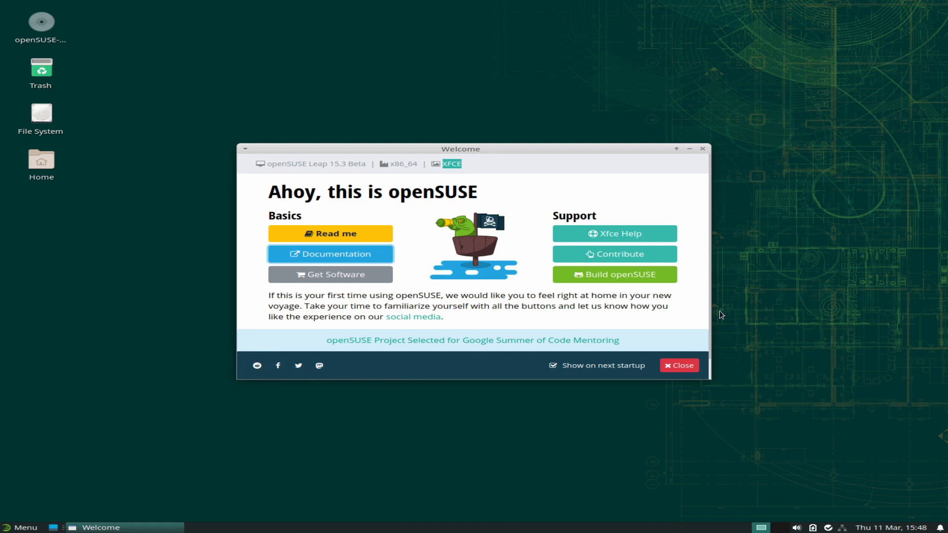
Close openSUSE Welcome and bring up the applications menu's Favorites list.
left_click(691, 366)
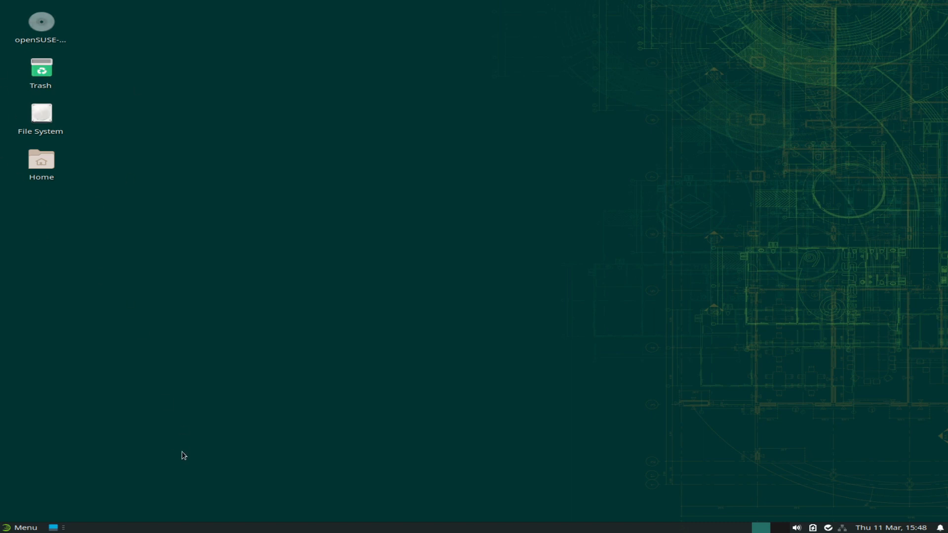
left_click(20, 527)
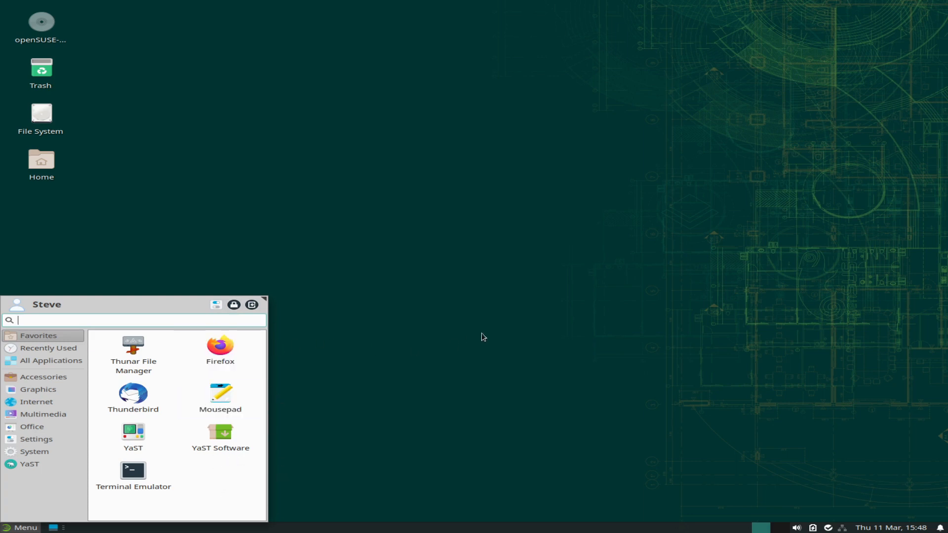
Dismiss the menu and check the notifications, calendar and network popups.
left_click(503, 331)
left_click(937, 528)
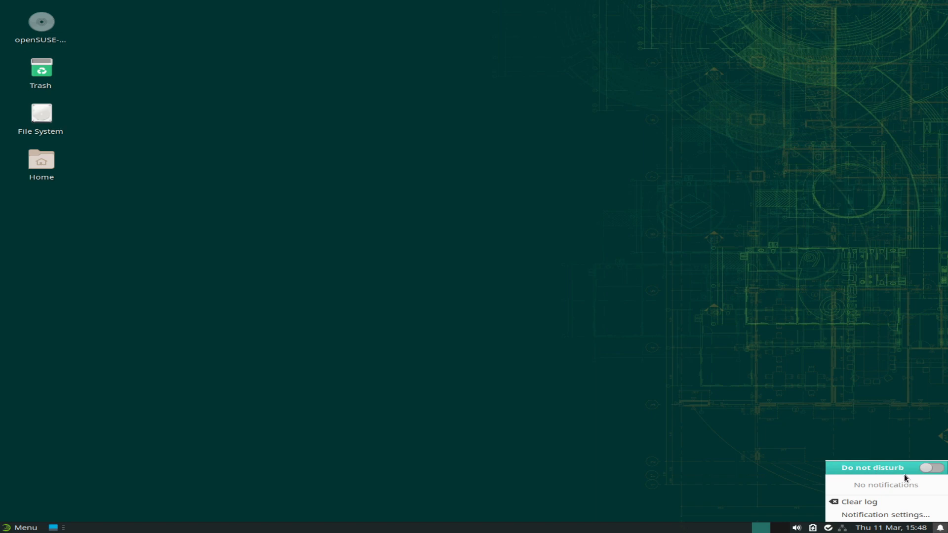
left_click(793, 442)
left_click(891, 527)
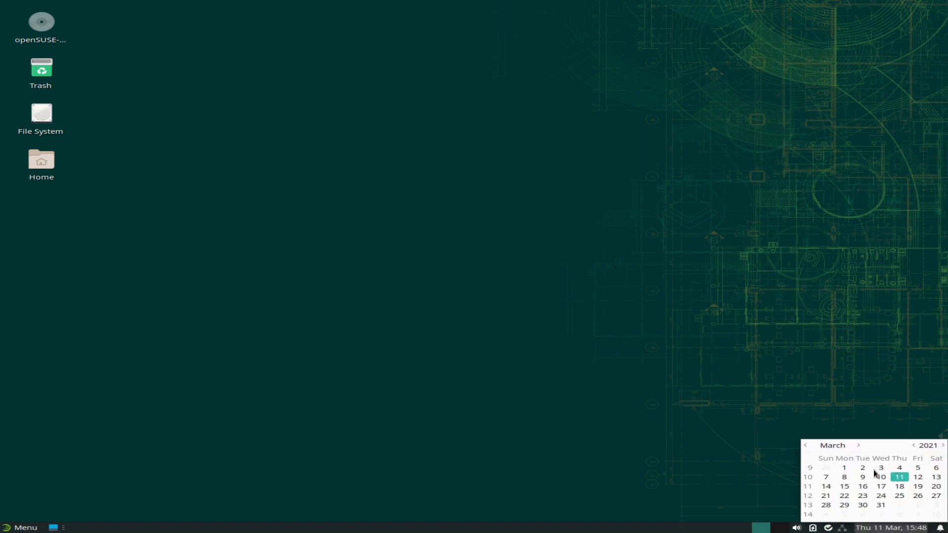
left_click(751, 404)
left_click(842, 527)
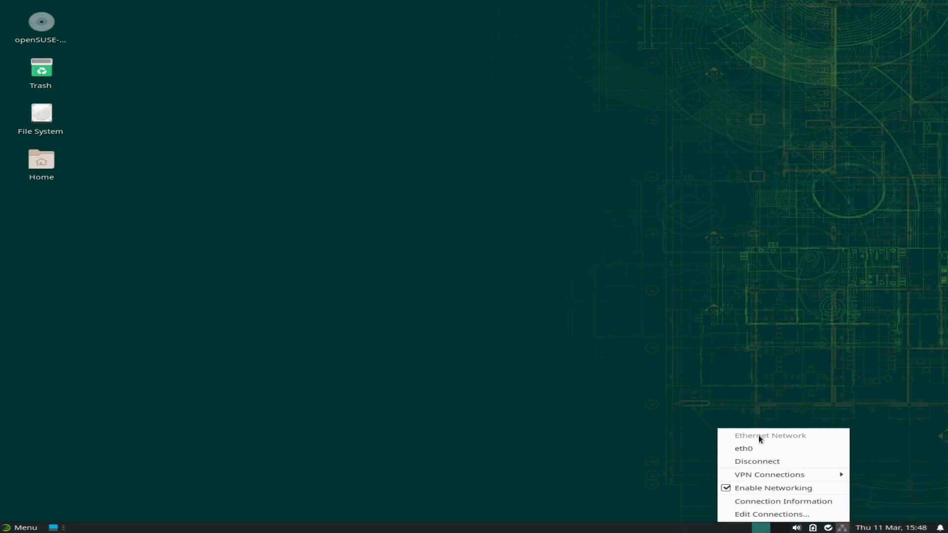
left_click(826, 376)
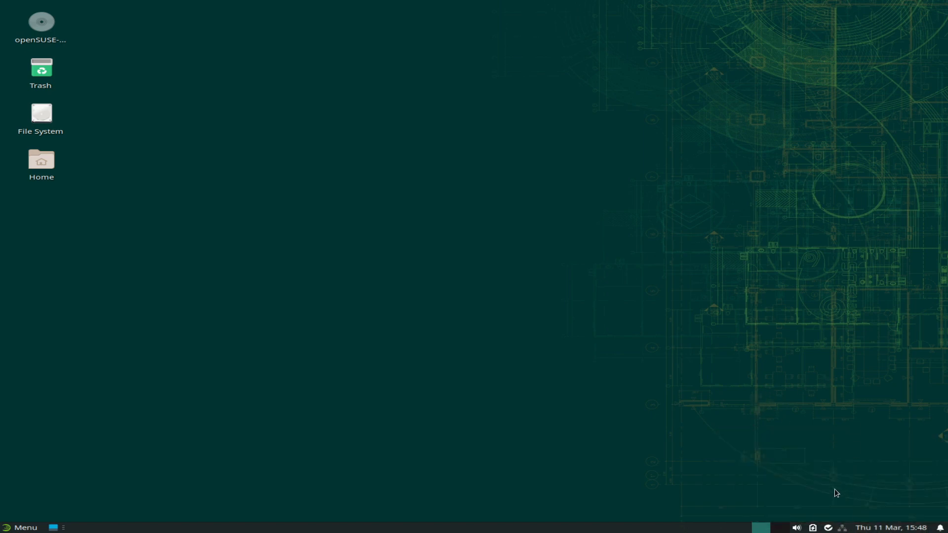
View the Package Update Indicator about box, Power Manager settings and volume controls, closing each.
left_click(828, 527)
left_click(845, 514)
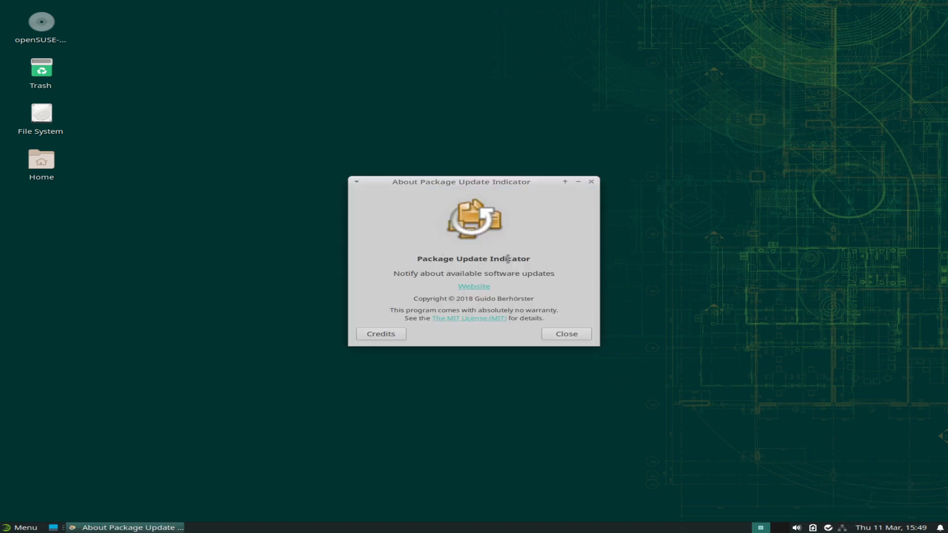
left_click(576, 338)
left_click(812, 529)
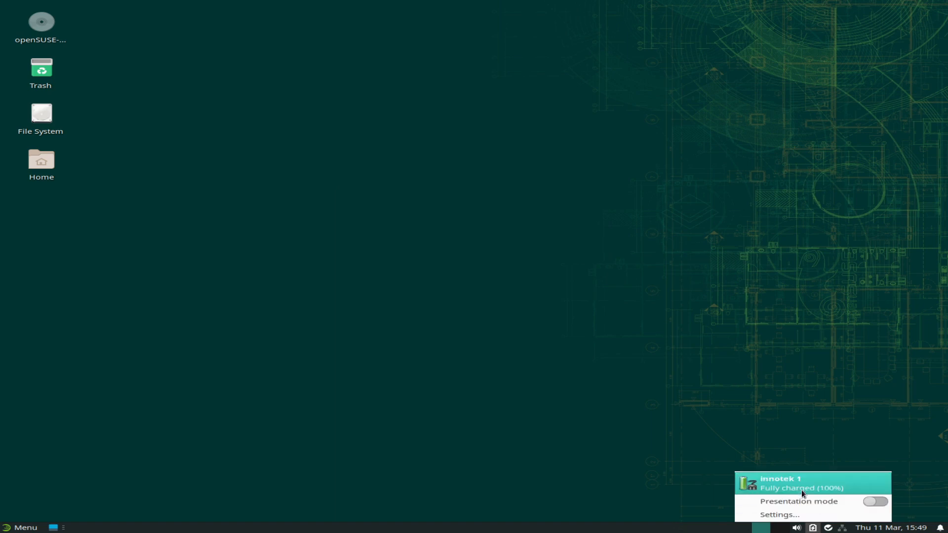
left_click(790, 514)
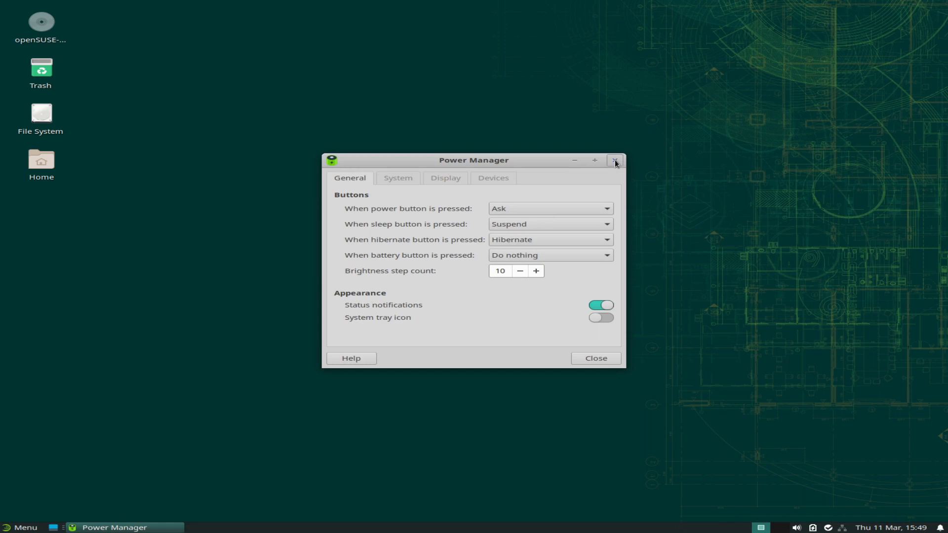
left_click(615, 160)
left_click(794, 527)
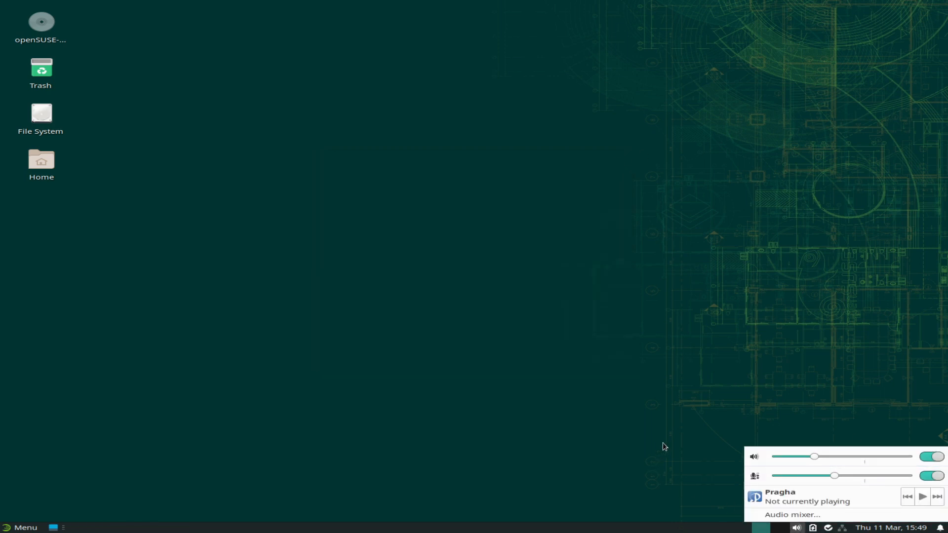
left_click(636, 430)
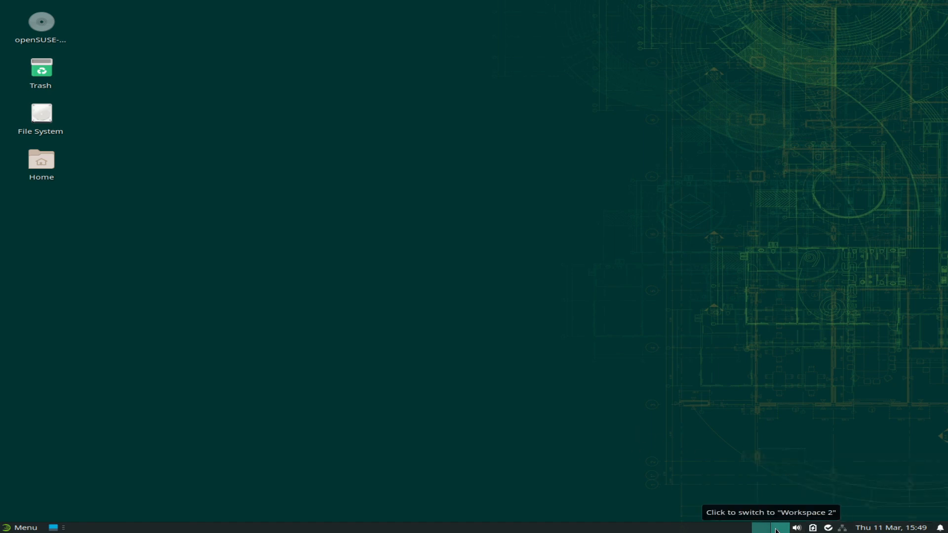
Glance at the workspace pager's options, then list the Accessories category in the applications menu.
right_click(54, 529)
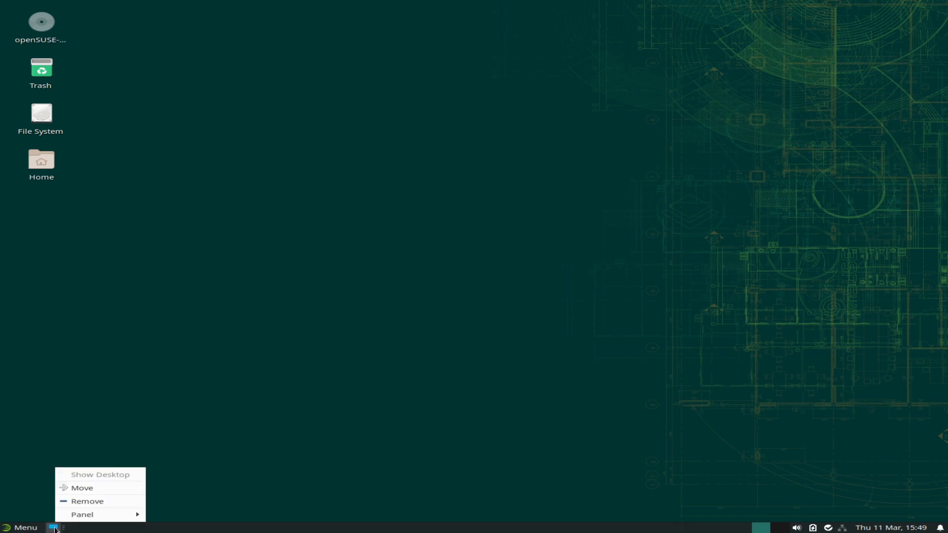
key("Escape")
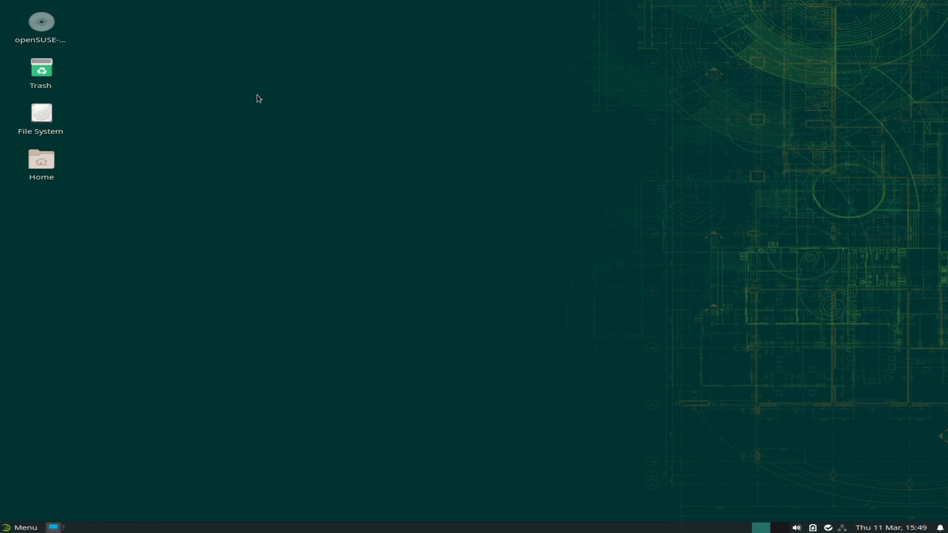
left_click(19, 528)
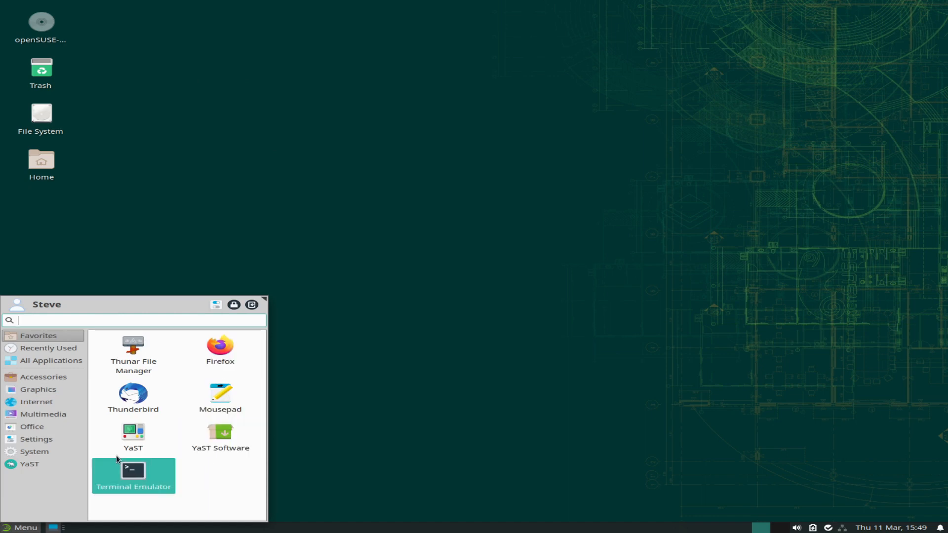
left_click(34, 379)
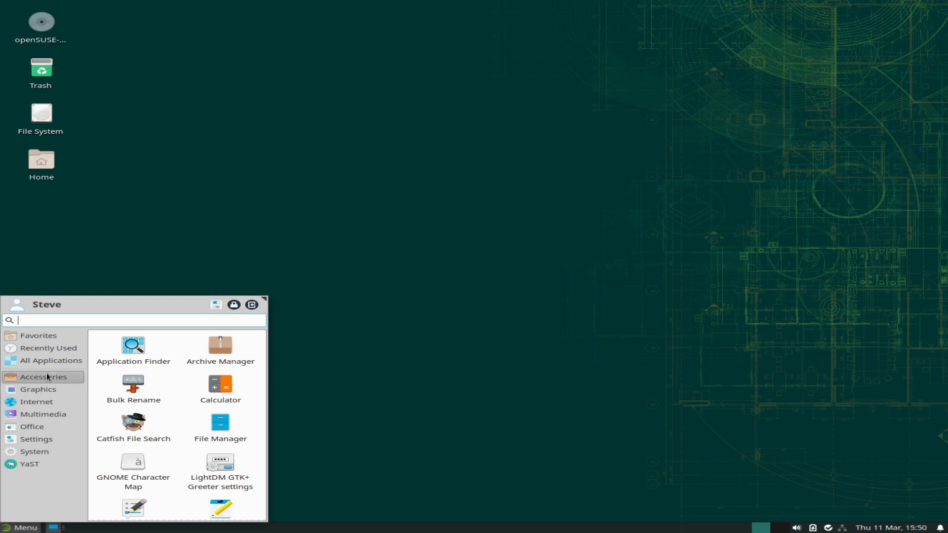
Launch Calculator, check its modes, and view its About Calculator 3.34.1 details.
left_click(220, 387)
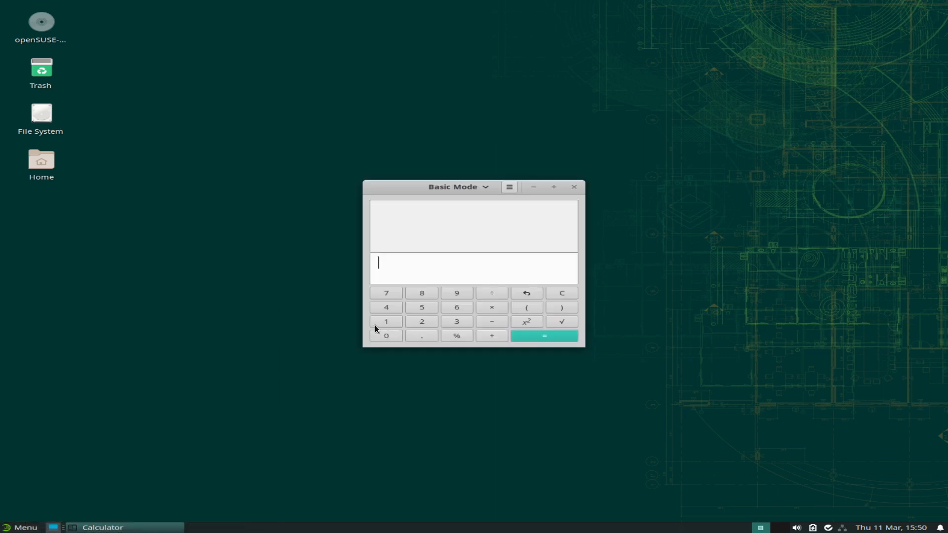
left_click(486, 188)
left_click(486, 188)
left_click(509, 188)
left_click(483, 260)
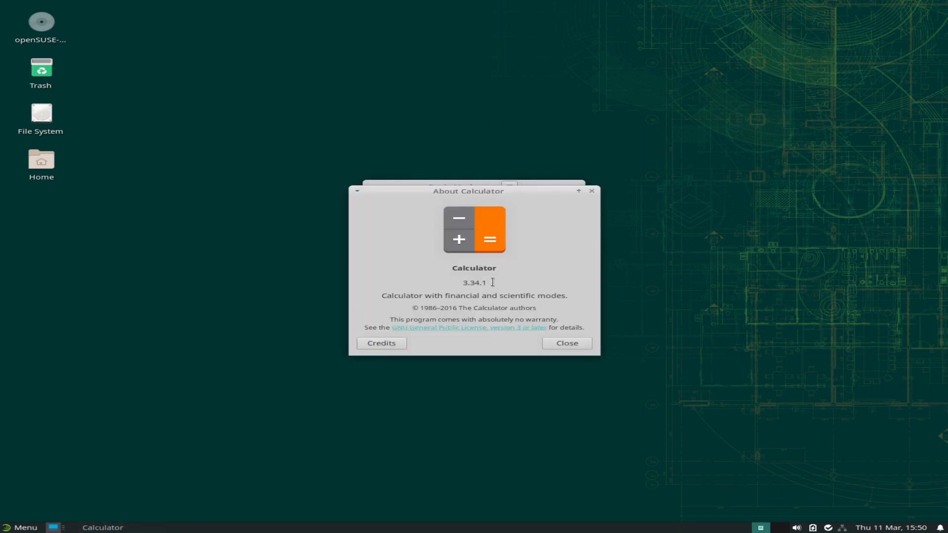
left_click(567, 343)
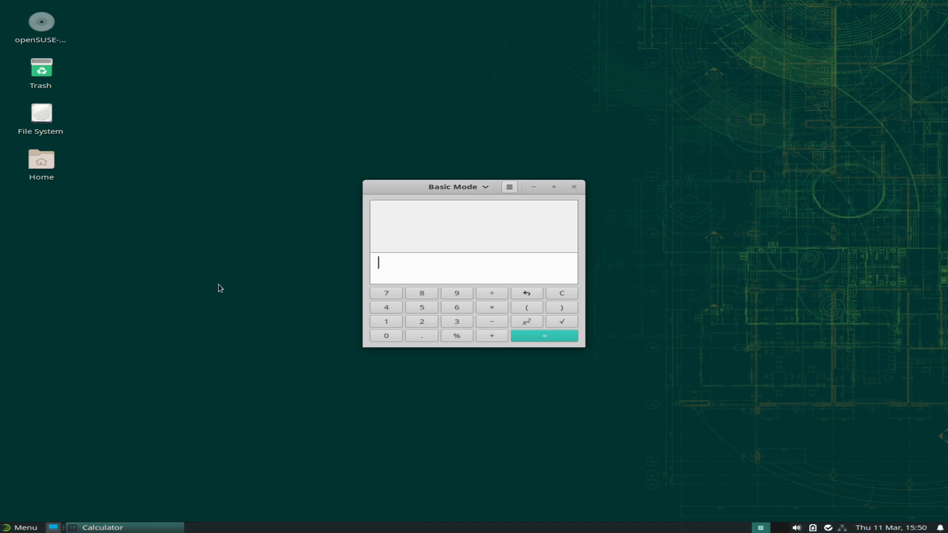
Close Calculator, open Thunar from Accessories, view its 4.16.3 About dialog, then close it.
left_click(575, 189)
left_click(20, 527)
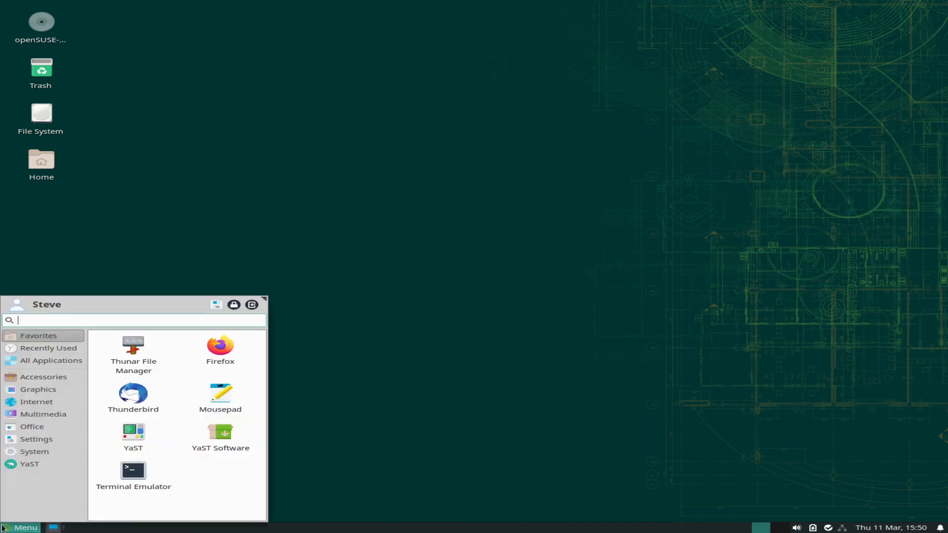
left_click(71, 375)
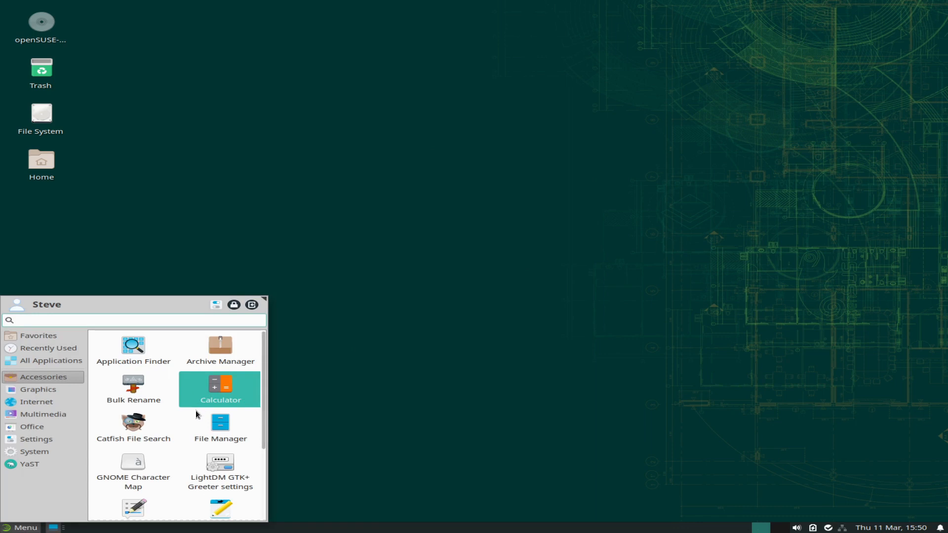
scroll(194, 413, "down", 2)
left_click(212, 383)
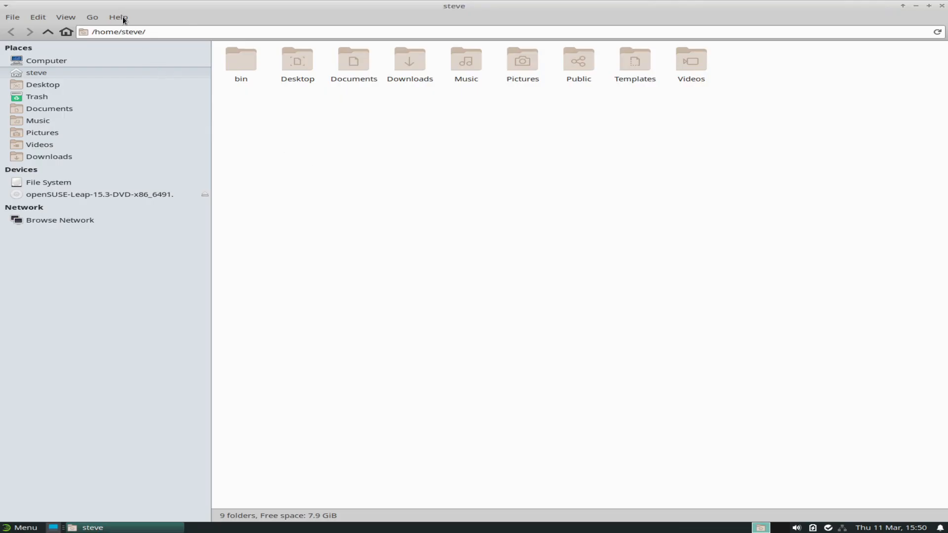
left_click(122, 18)
left_click(132, 43)
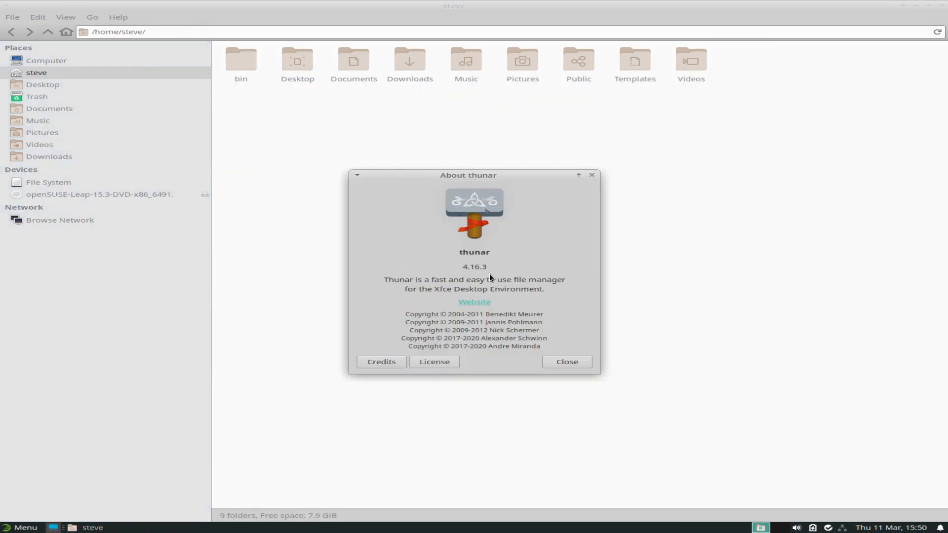
left_click(572, 361)
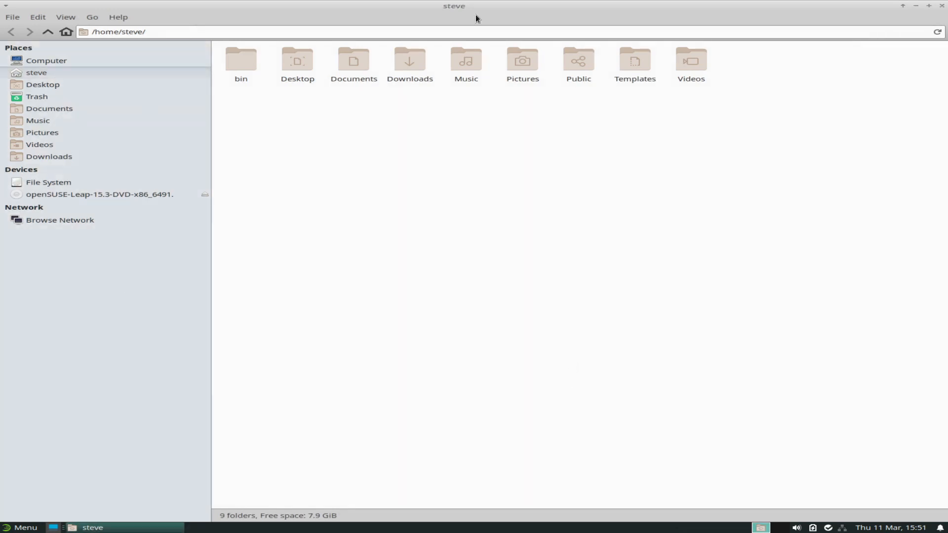
left_click(941, 5)
Launch Mousepad from Accessories, view its 0.5.2 About dialog, close it, and reopen Accessories.
left_click(19, 527)
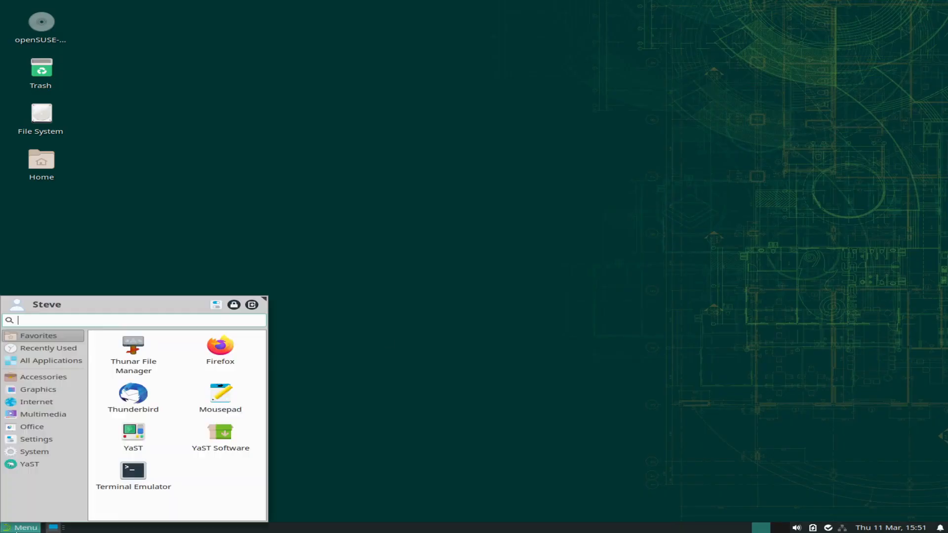
left_click(46, 377)
scroll(180, 417, "down", 3)
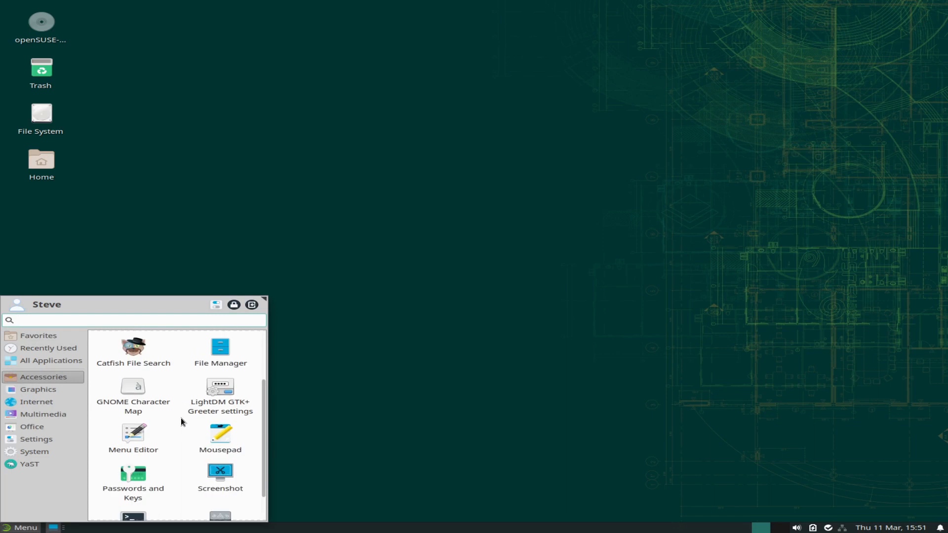
left_click(217, 439)
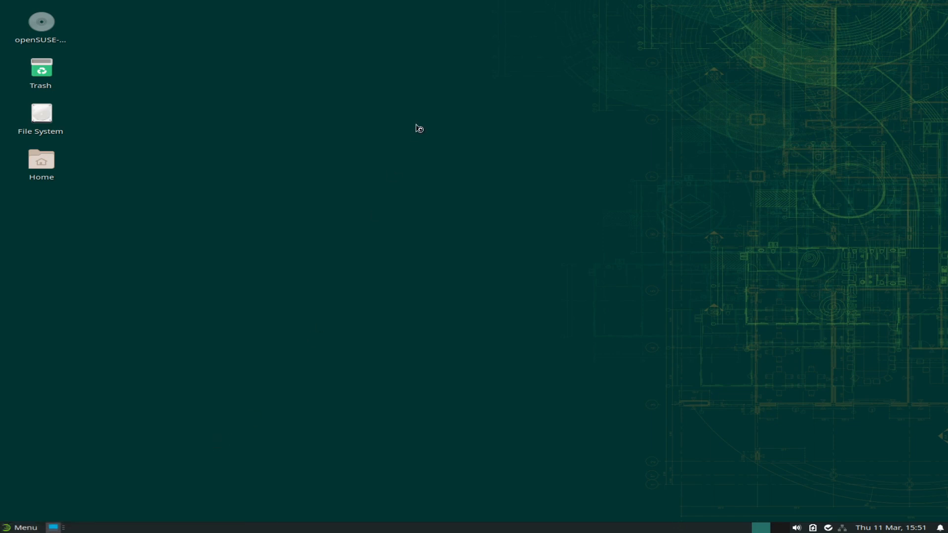
left_click(469, 167)
left_click(484, 192)
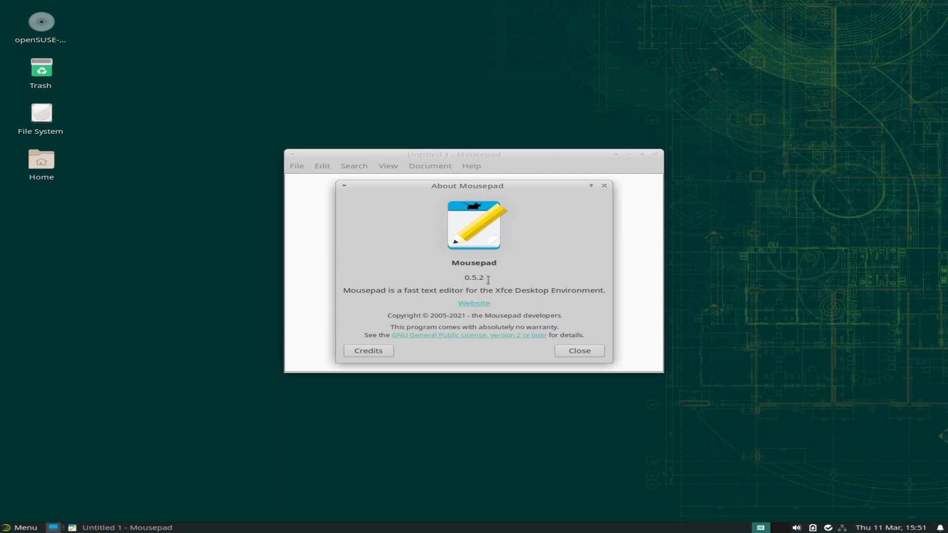
left_click(573, 350)
left_click(655, 155)
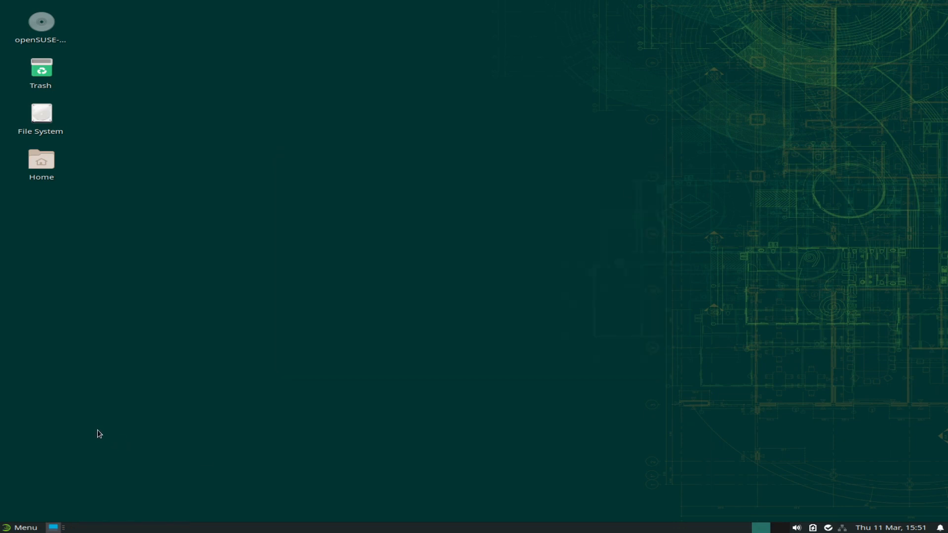
left_click(20, 528)
left_click(44, 376)
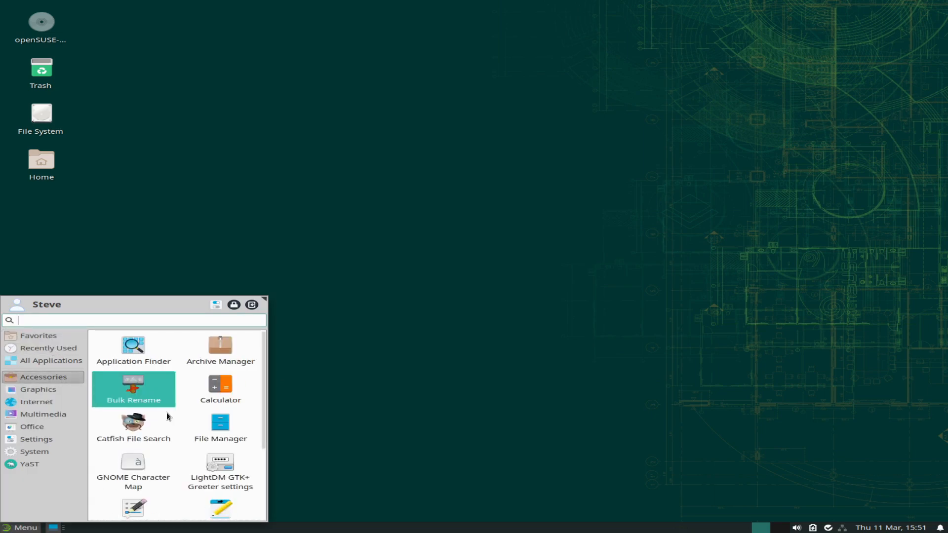
Launch Document Scanner from the Graphics category.
scroll(167, 416, "down", 2)
scroll(148, 405, "up", 1)
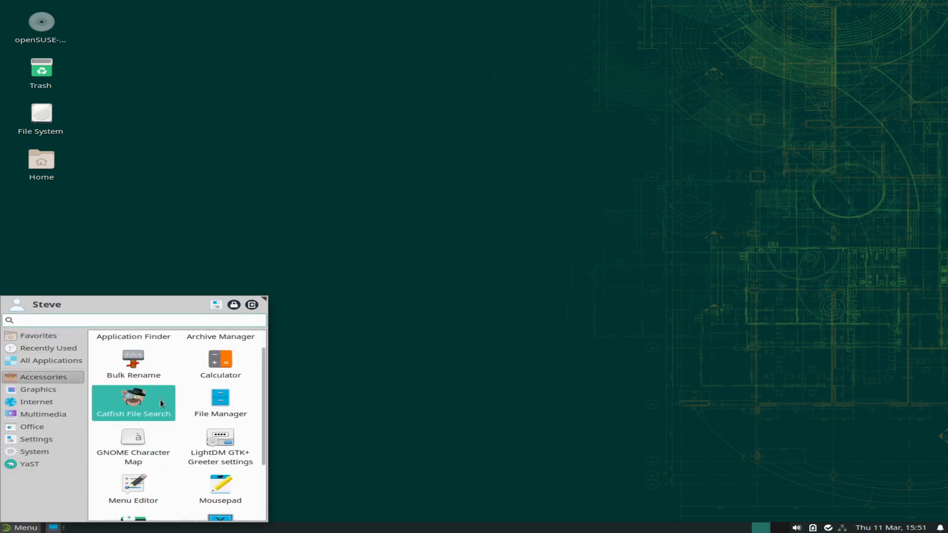
scroll(159, 399, "down", 1)
scroll(160, 399, "down", 2)
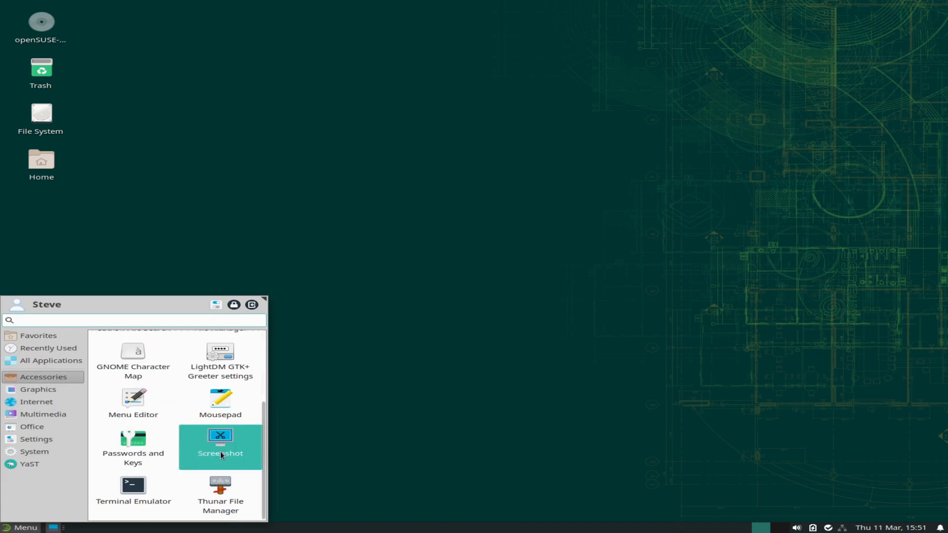
scroll(180, 457, "up", 1)
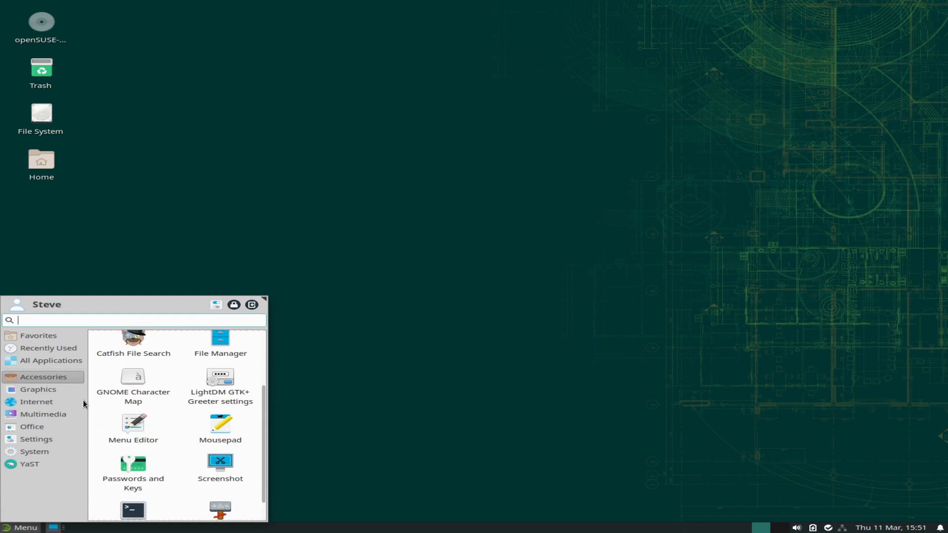
left_click(43, 389)
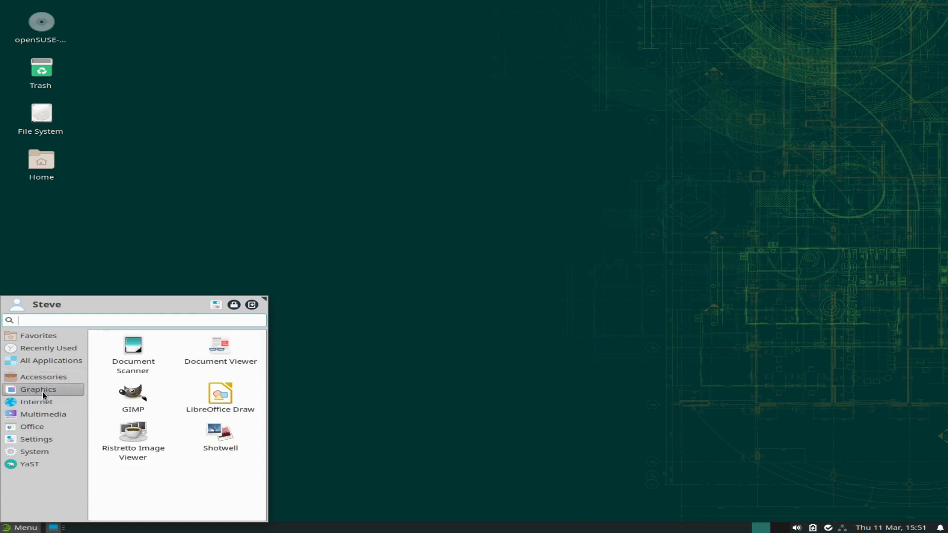
left_click(139, 364)
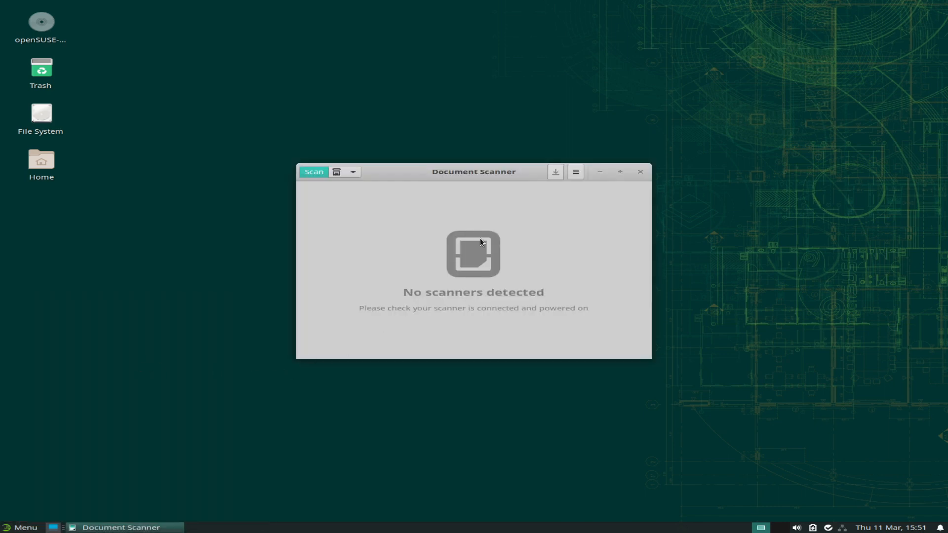
Check Document Scanner's About info (version 3.34.2, no scanners), then close the scanner.
left_click(574, 172)
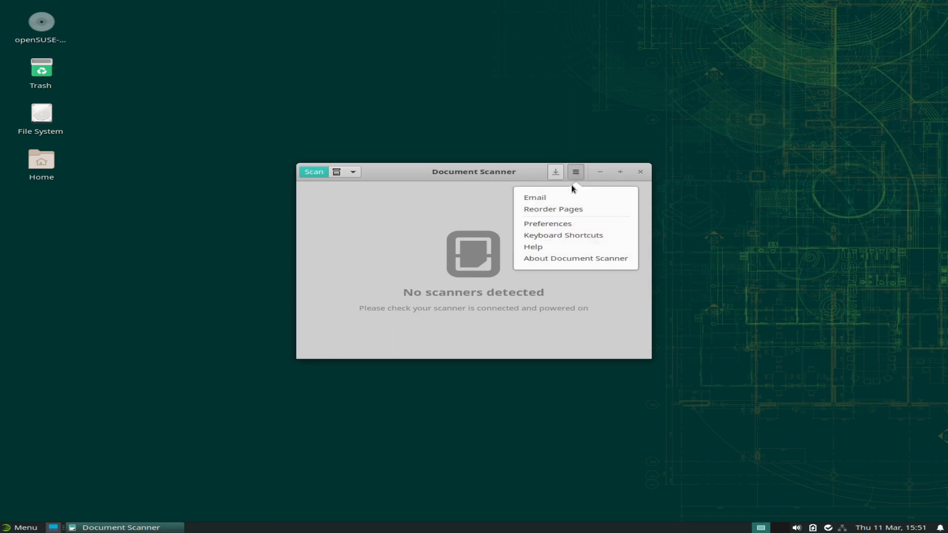
left_click(543, 258)
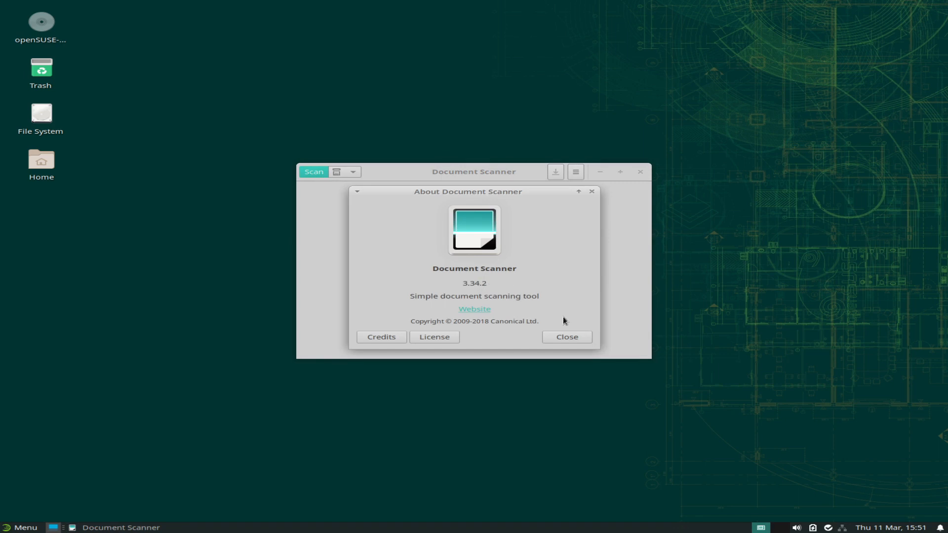
left_click(553, 336)
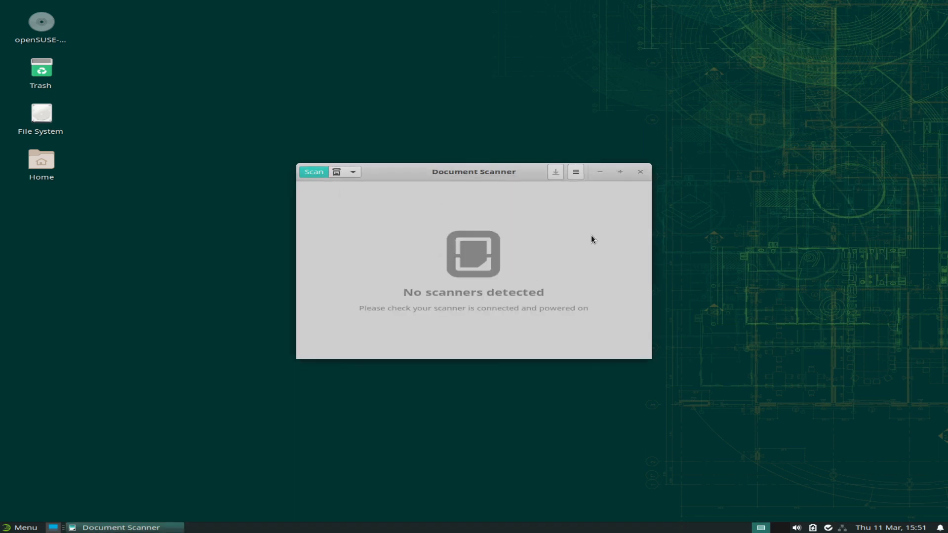
left_click(641, 171)
left_click(20, 527)
Launch Document Viewer from Graphics and move its window to the screen centre.
left_click(35, 399)
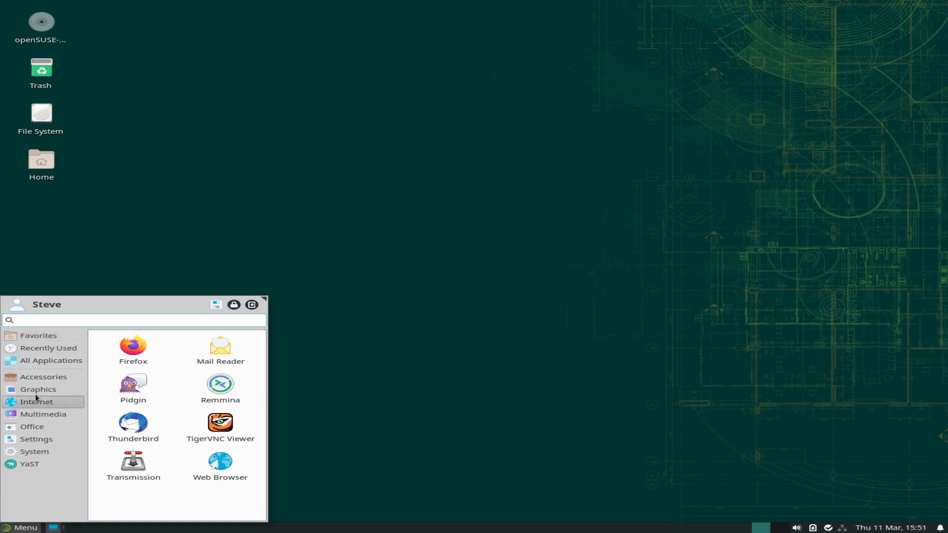
left_click(36, 393)
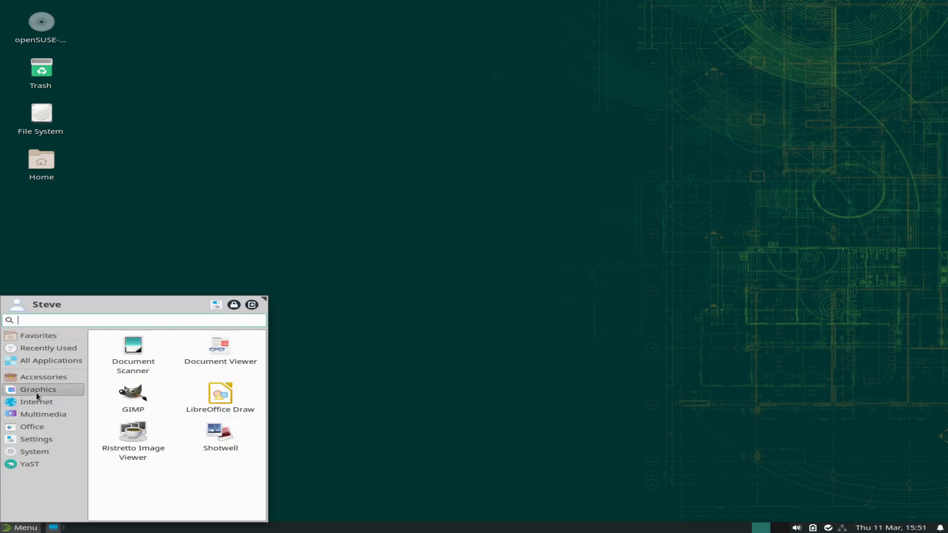
left_click(233, 363)
left_click_drag(194, 10, 533, 145)
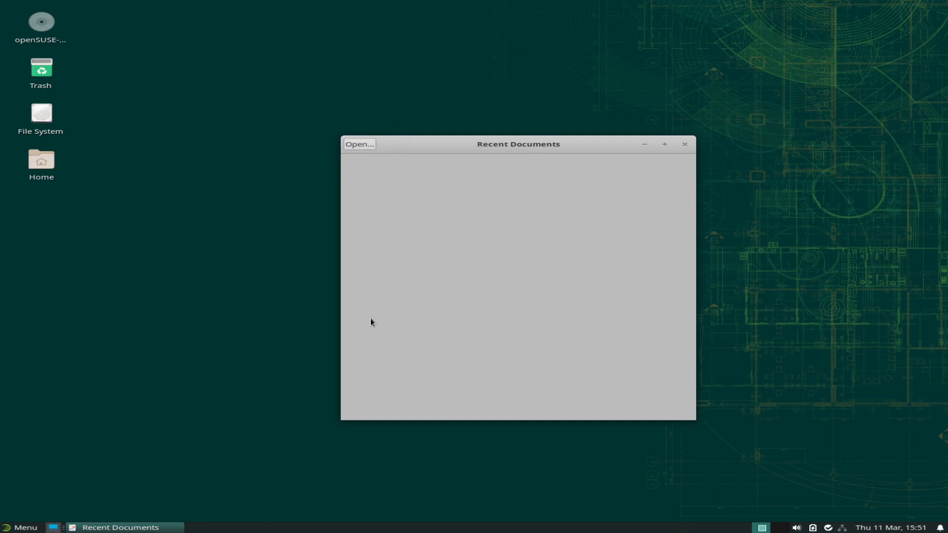
Run 'evince --version' in a terminal (3.34.2), then close the terminal and viewer.
key("ctrl+alt+t")
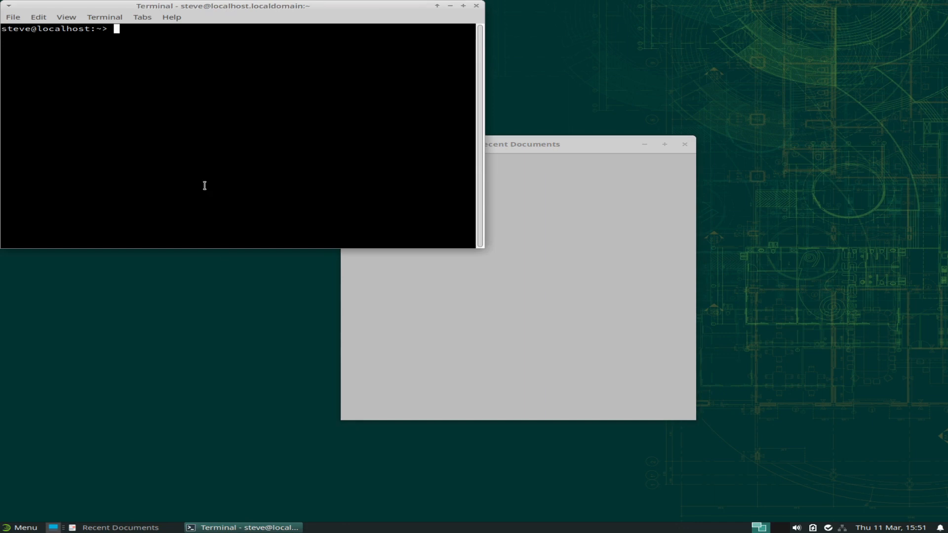
left_click_drag(203, 7, 564, 207)
type("evince --version")
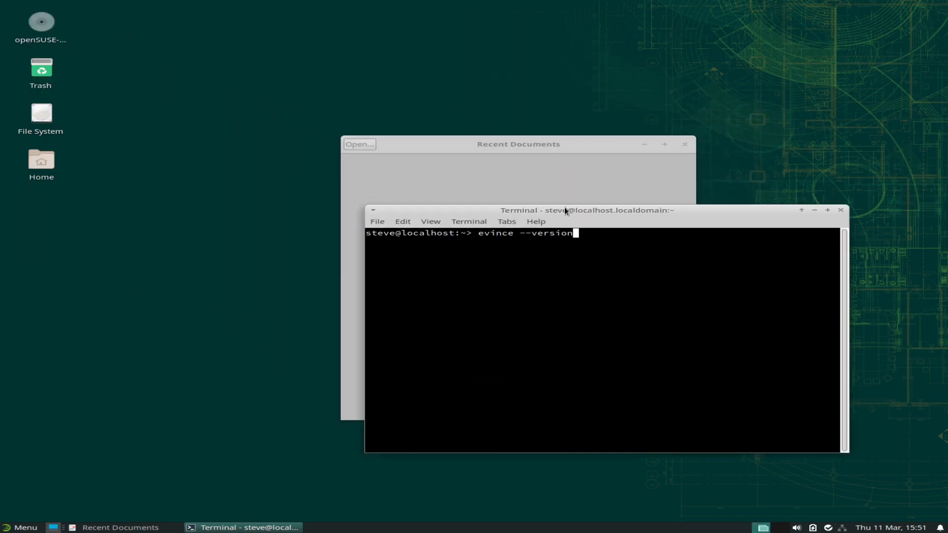
key("Return")
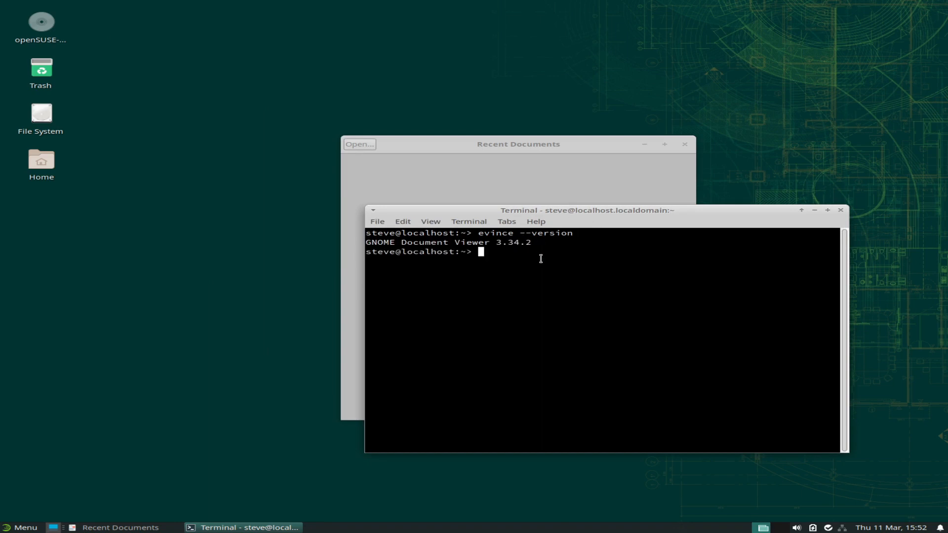
left_click(840, 211)
left_click(684, 144)
Launch GIMP from Graphics, view its About showing version 2.10.12, and close GIMP.
left_click(20, 527)
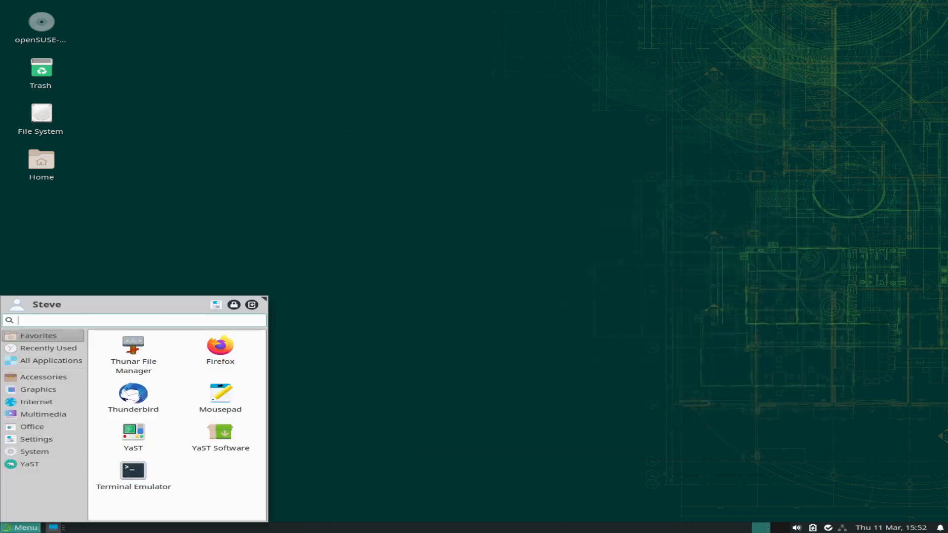
left_click(50, 389)
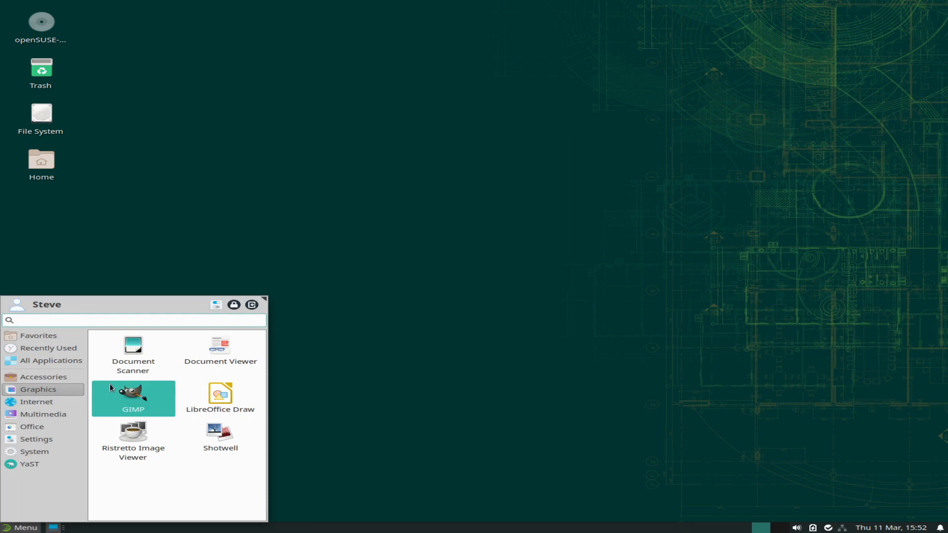
left_click(133, 407)
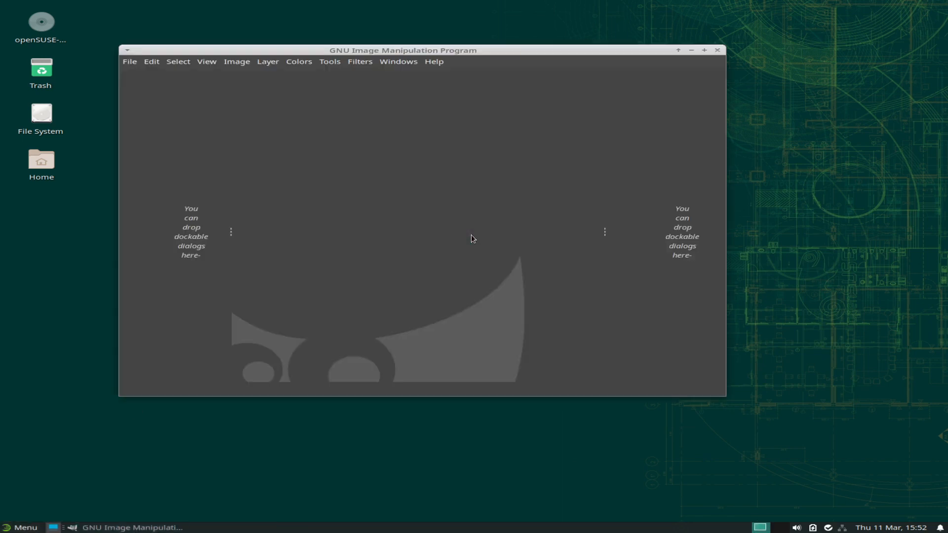
left_click(434, 63)
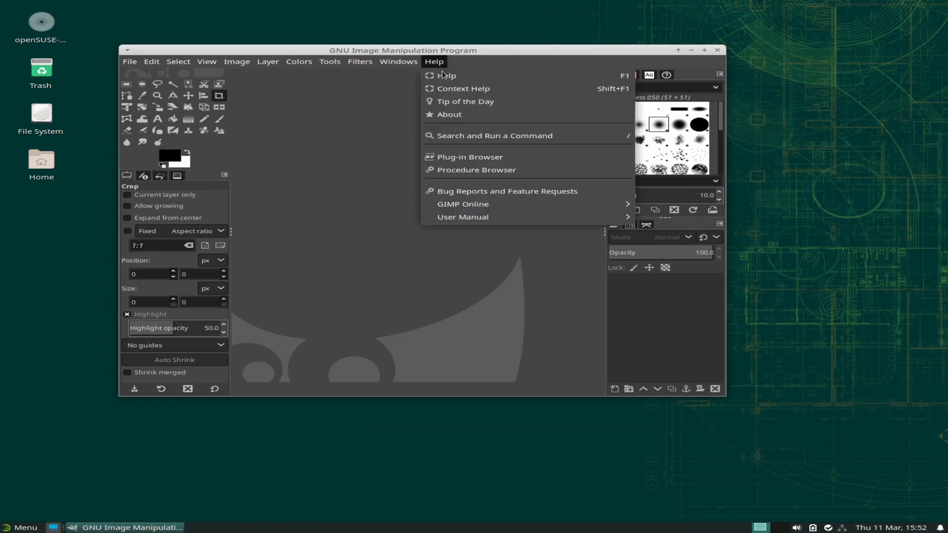
left_click(460, 119)
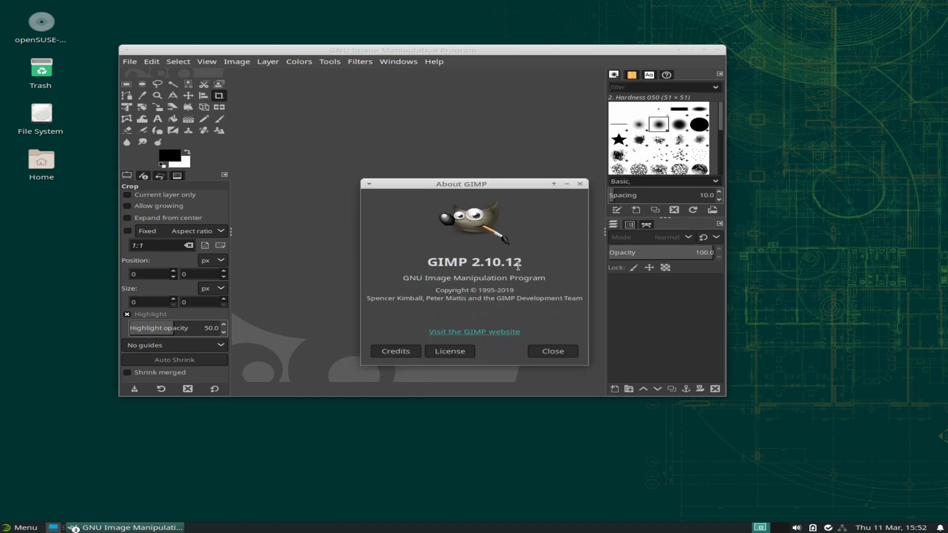
left_click(553, 351)
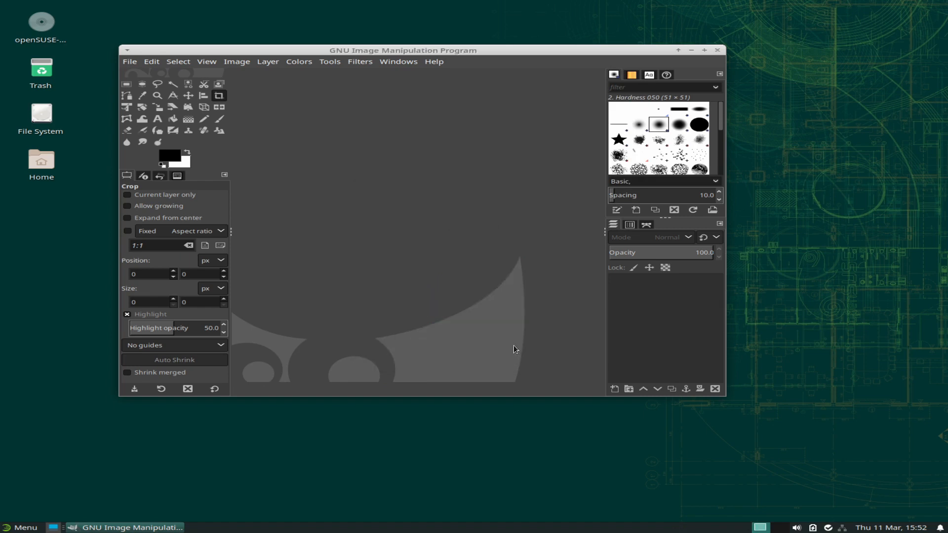
left_click(717, 50)
left_click(23, 527)
left_click(52, 393)
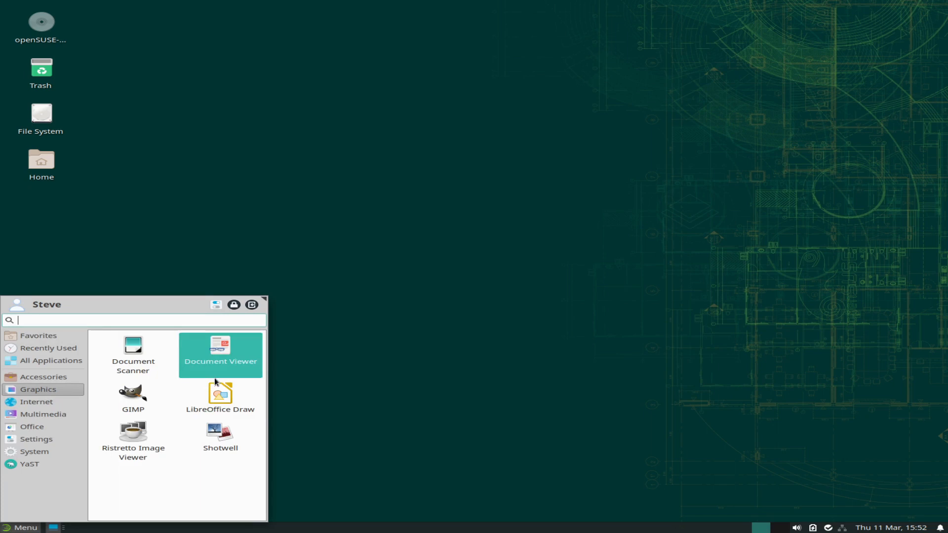
Launch Shotwell, view its About showing version 0.30.10 'Celle', and close it.
left_click(220, 436)
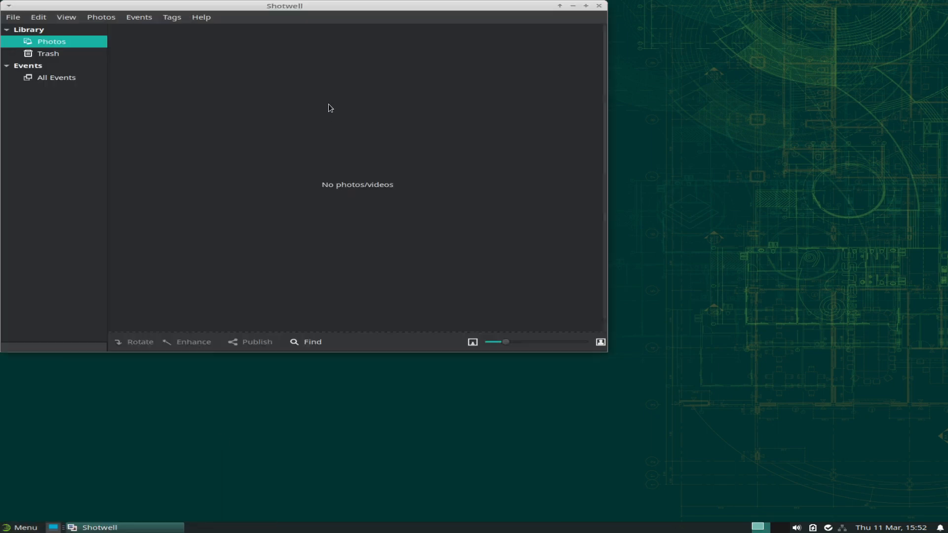
left_click(201, 17)
left_click(217, 73)
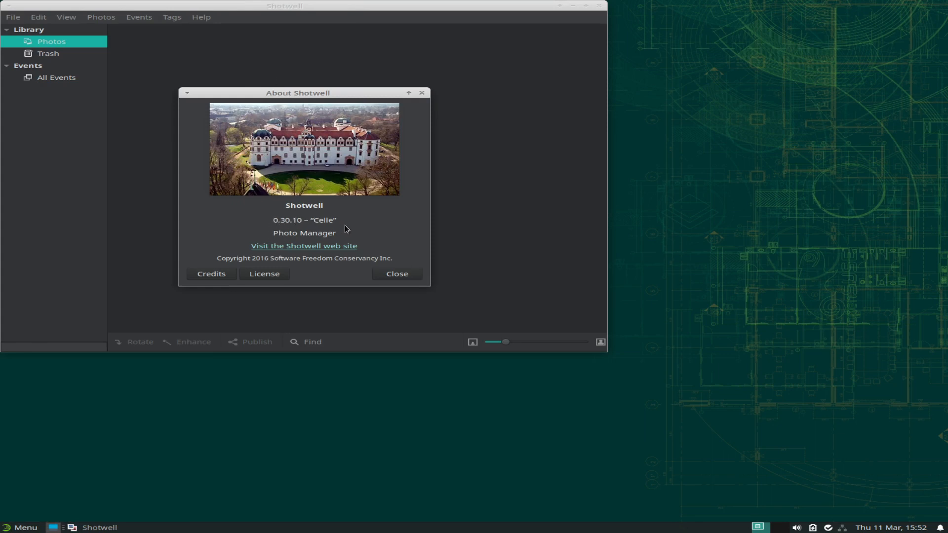
left_click(396, 273)
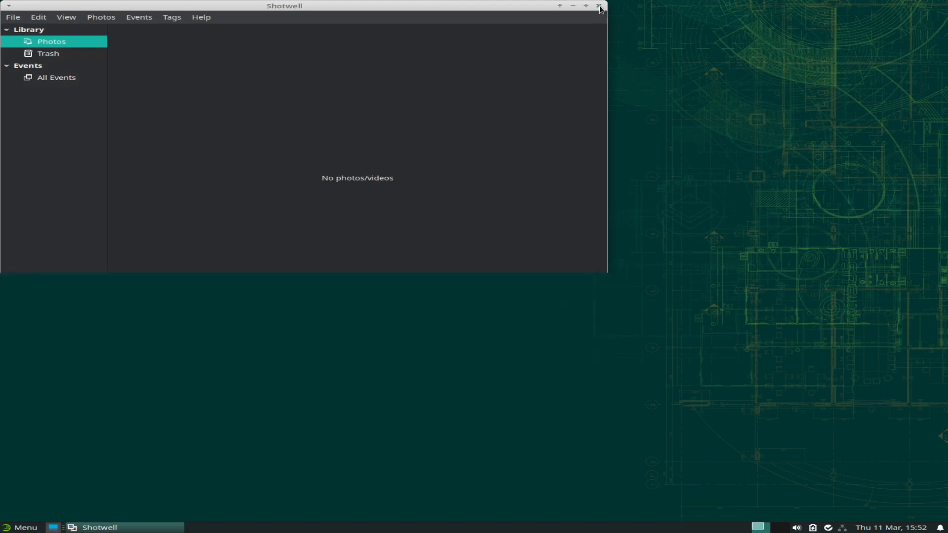
left_click(599, 5)
left_click(20, 528)
left_click(29, 466)
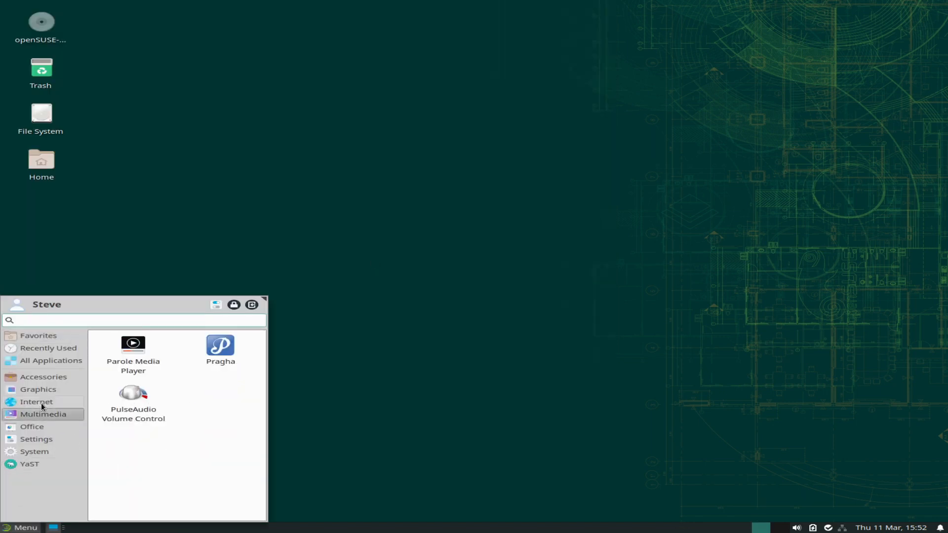
Launch Ristretto Image Viewer, check its About for version 0.10.0, and close it.
mouse_move(43, 390)
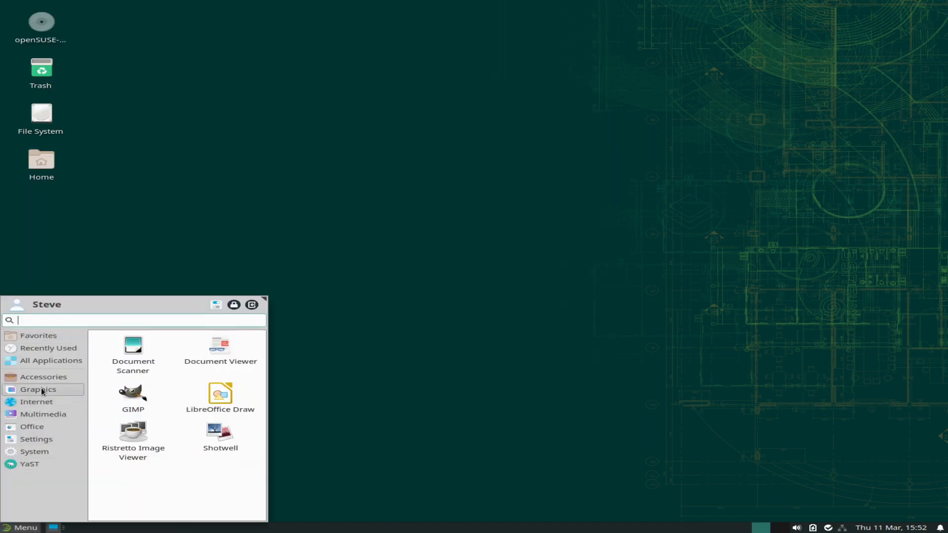
left_click(148, 440)
left_click(414, 175)
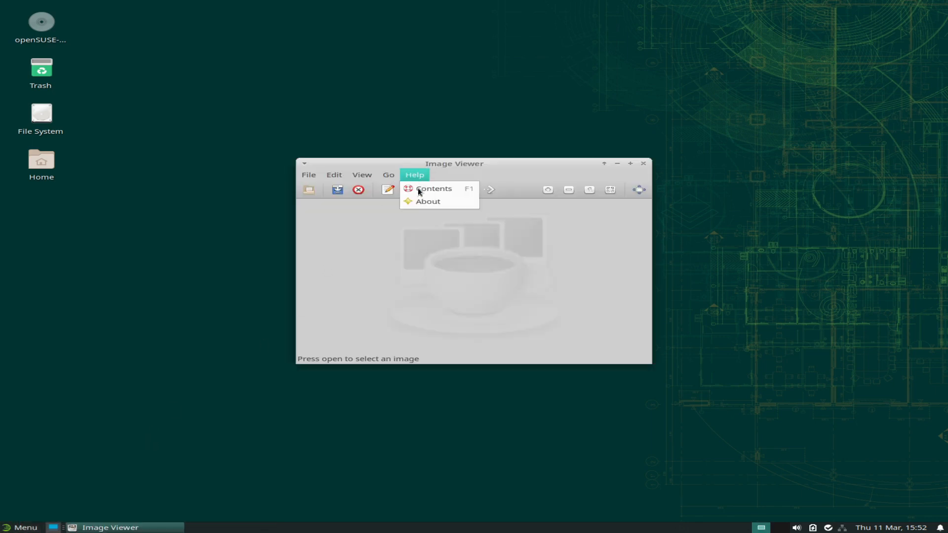
left_click(423, 201)
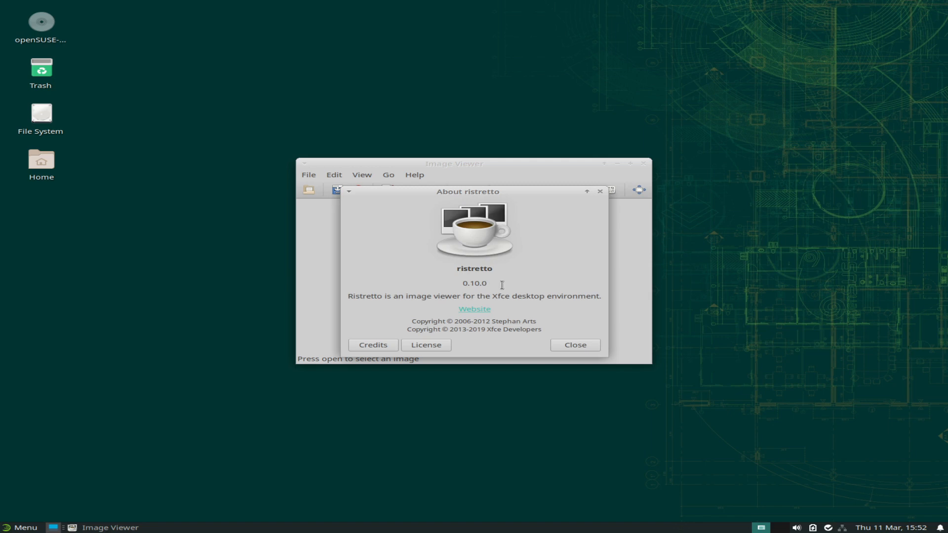
left_click(575, 344)
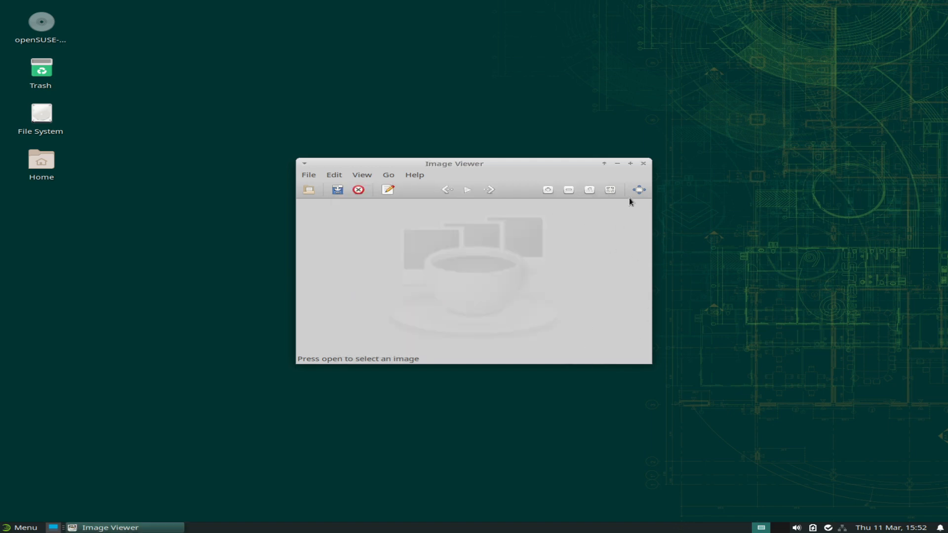
left_click(643, 163)
left_click(20, 527)
left_click(43, 388)
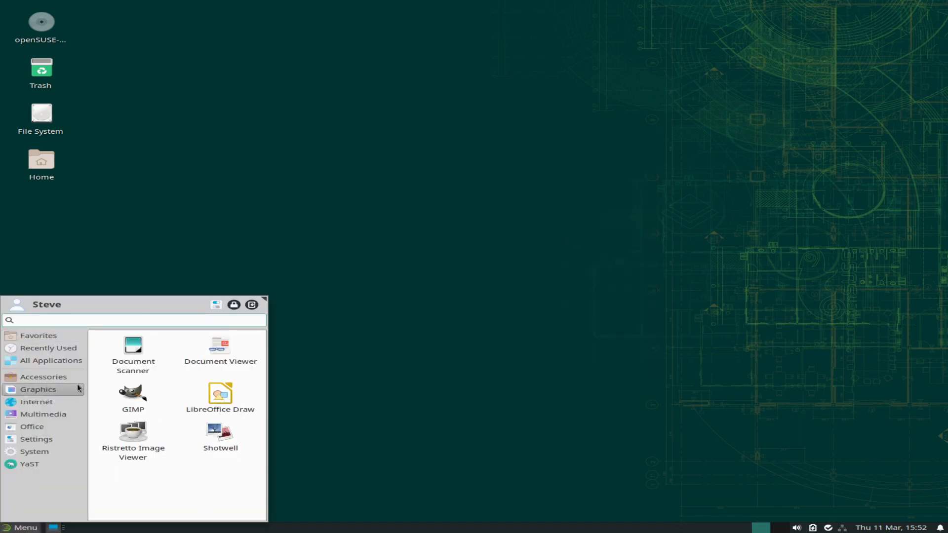
Launch Firefox, view About Firefox (78.7.1esr, 64-bit), then quit with Ctrl+Q.
left_click(47, 402)
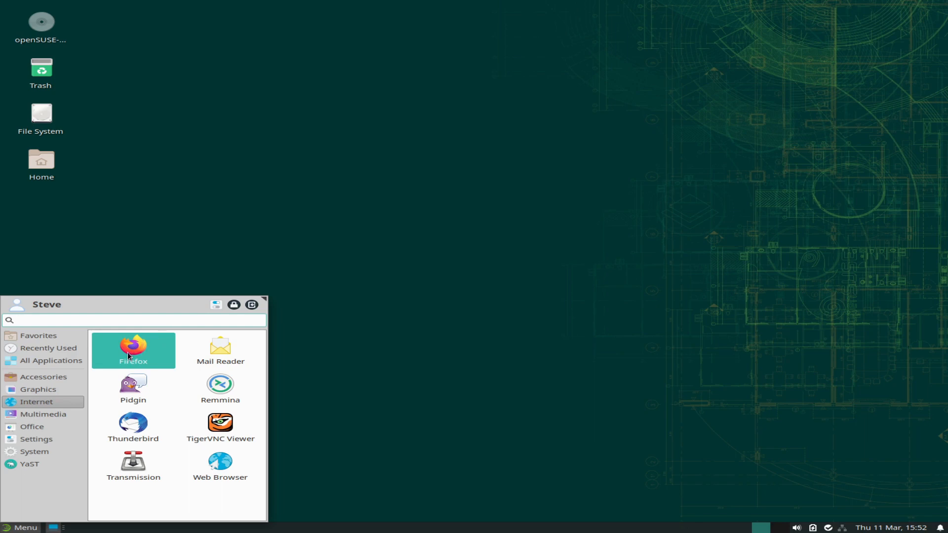
left_click(143, 348)
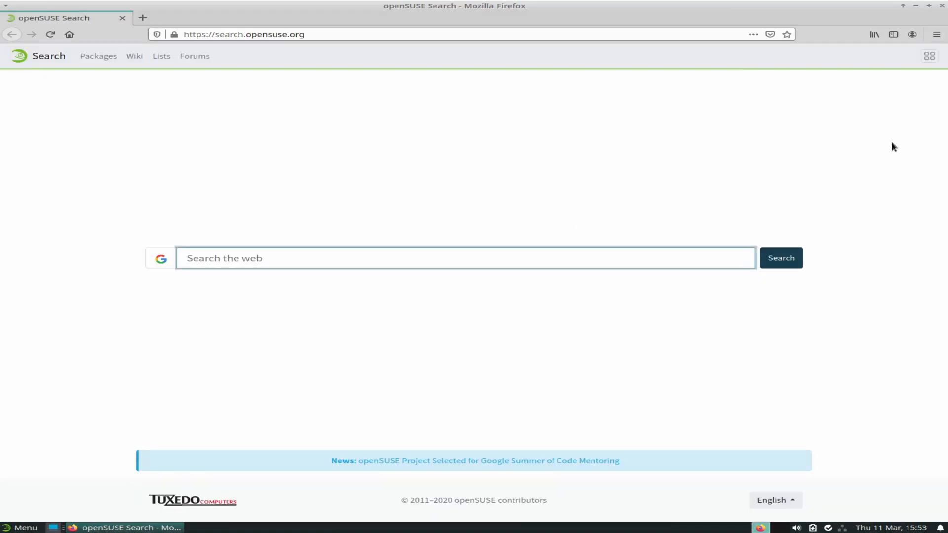
left_click(936, 34)
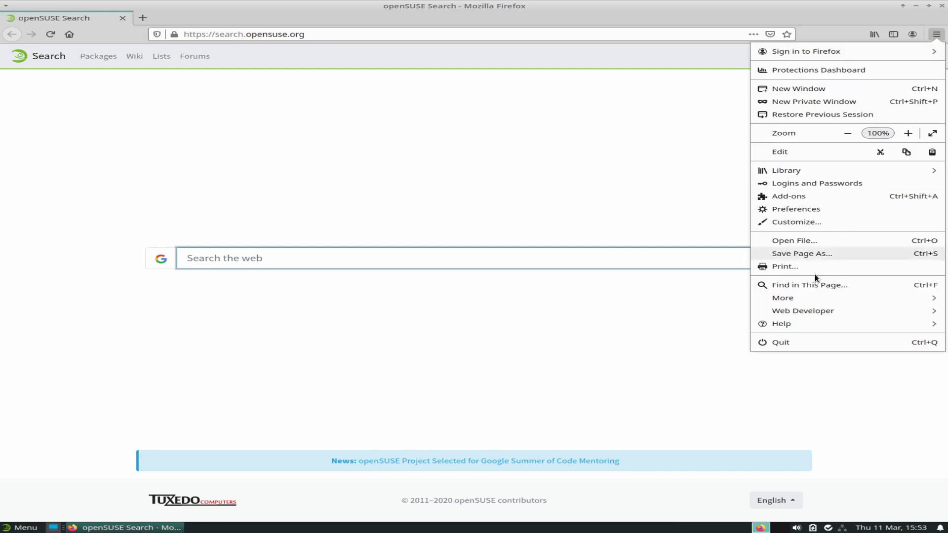
left_click(826, 324)
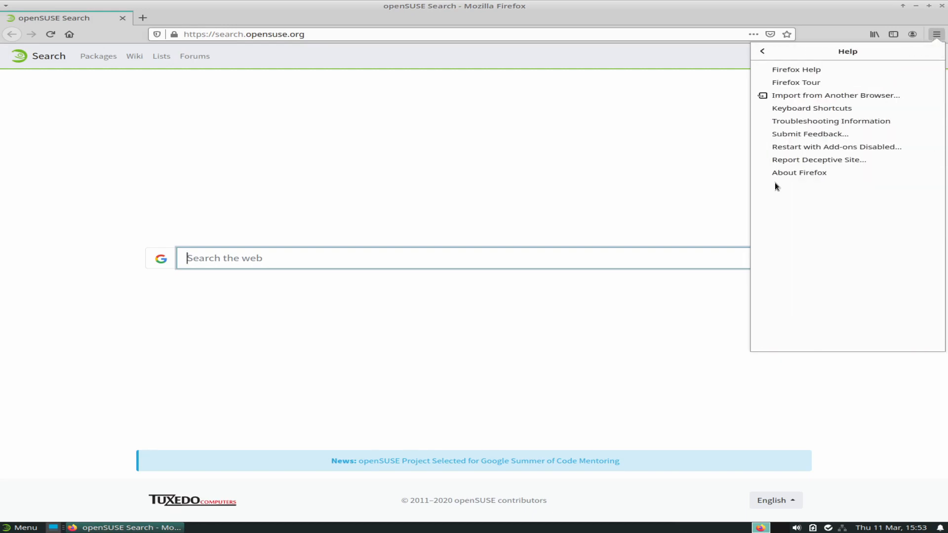
left_click(792, 173)
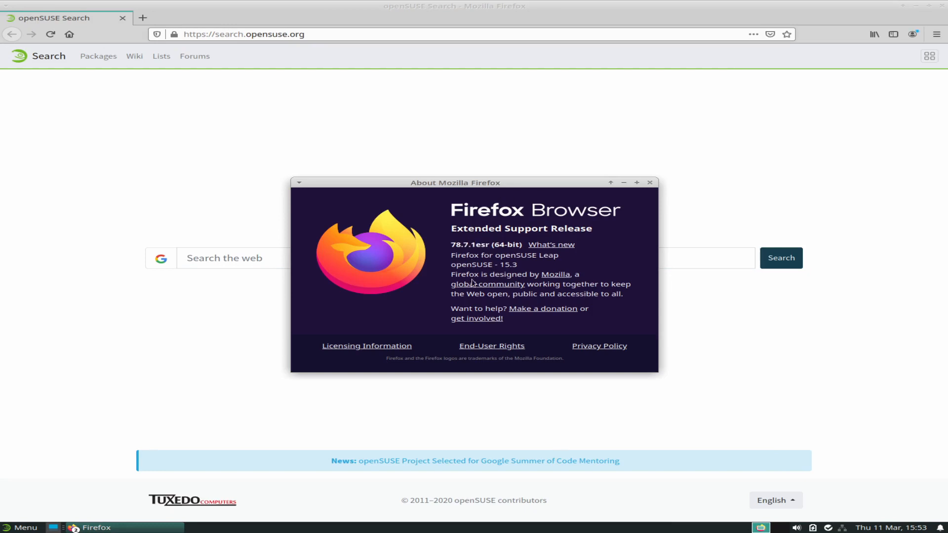
left_click(650, 182)
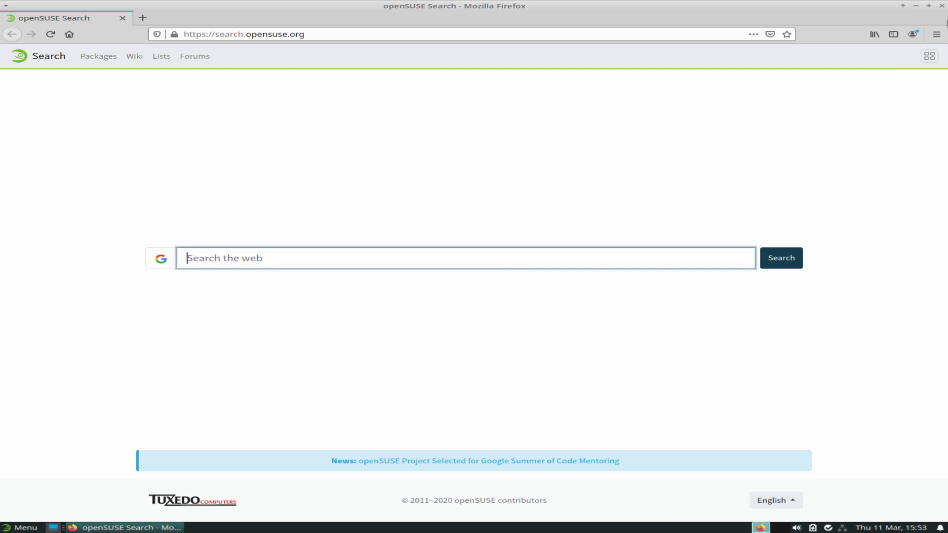
key("ctrl+q")
Launch Thunderbird from Internet and cancel the email account setup.
left_click(20, 527)
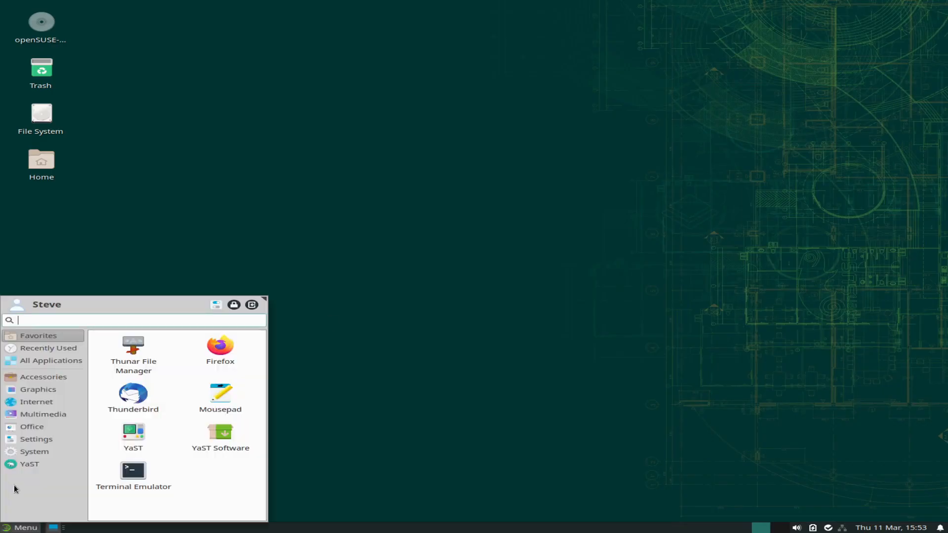
left_click(29, 398)
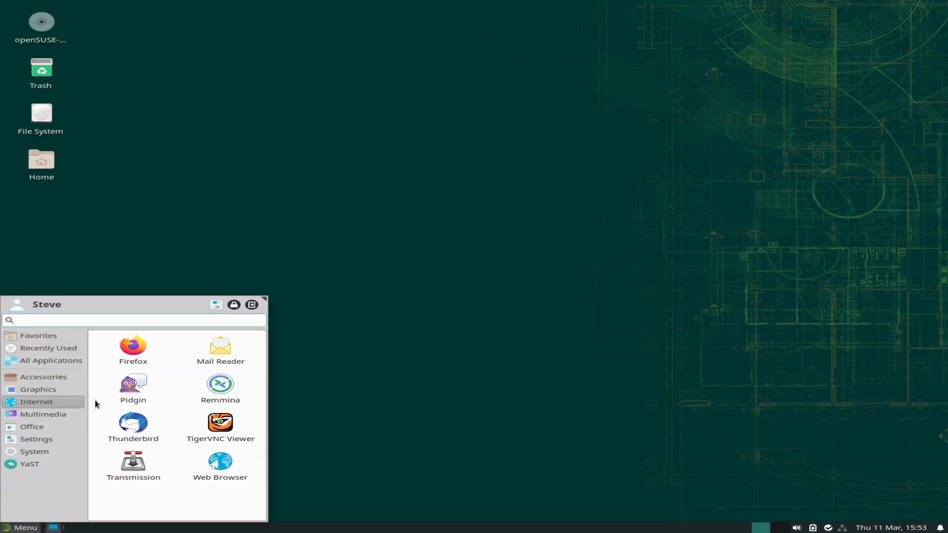
left_click(147, 423)
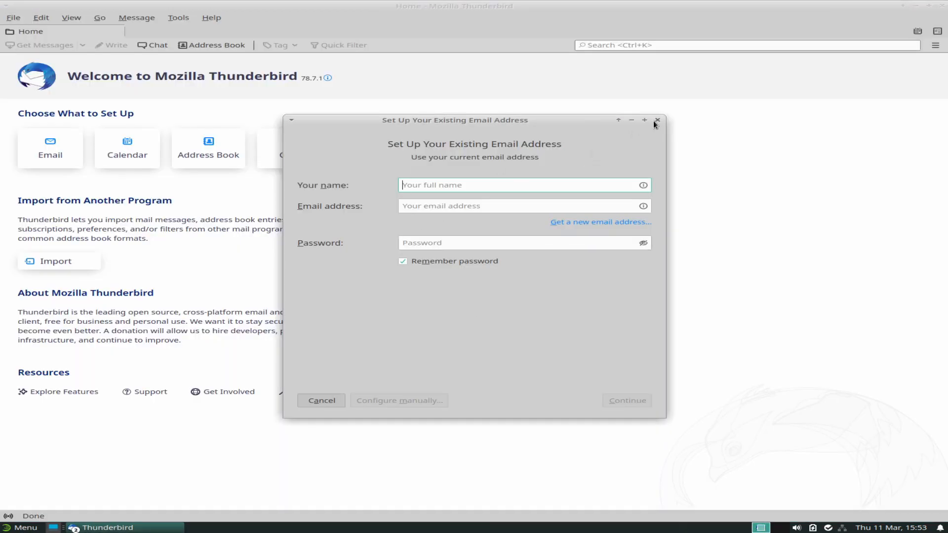
left_click(656, 120)
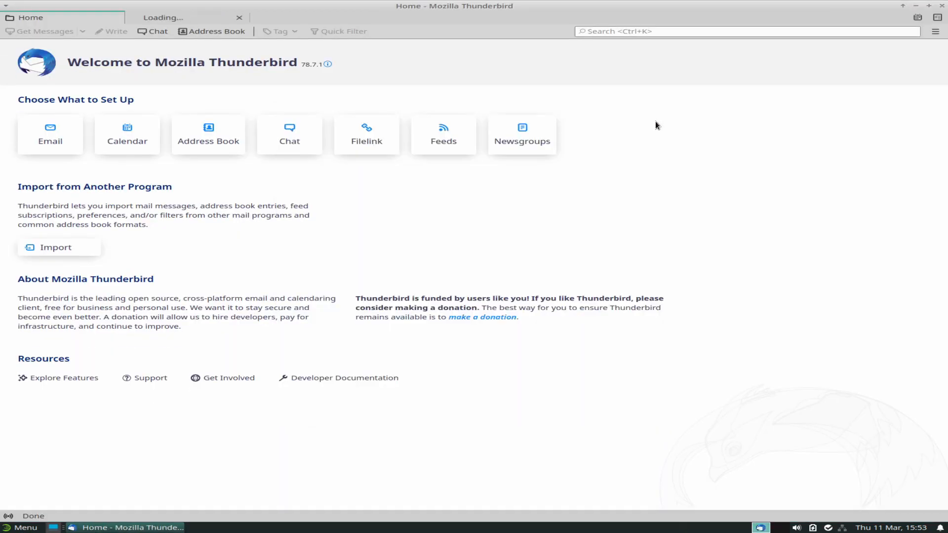
View About Thunderbird showing version 78.7.1 (64-bit), then close Thunderbird.
left_click(935, 31)
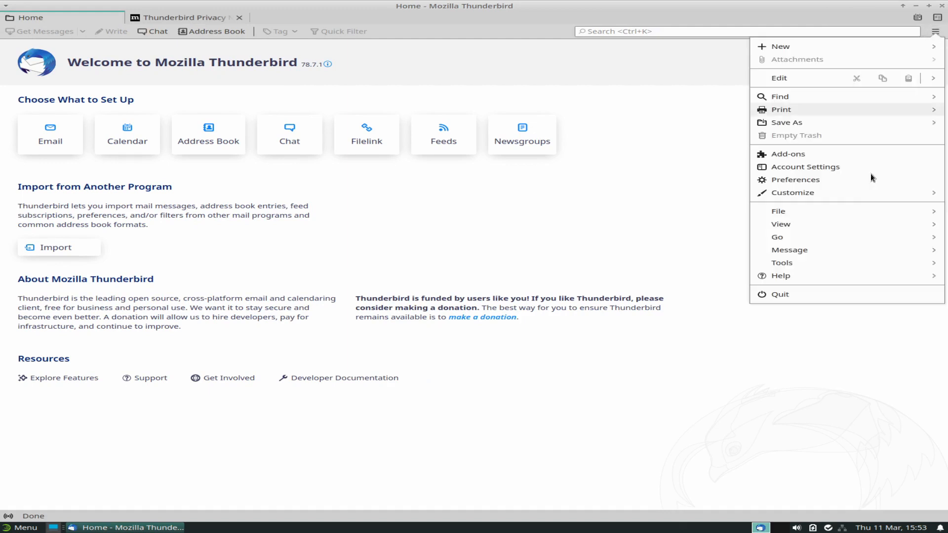
left_click(795, 274)
left_click(788, 153)
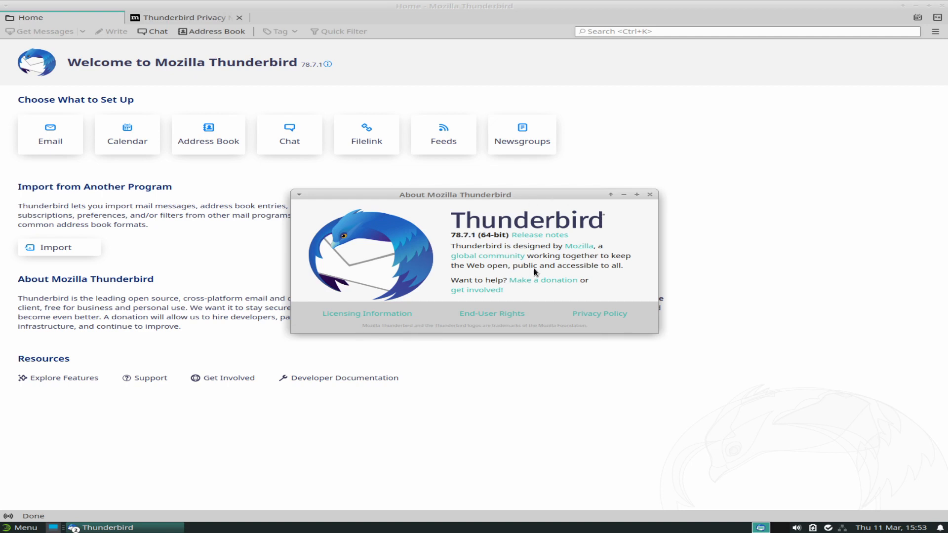
left_click(650, 195)
left_click(941, 6)
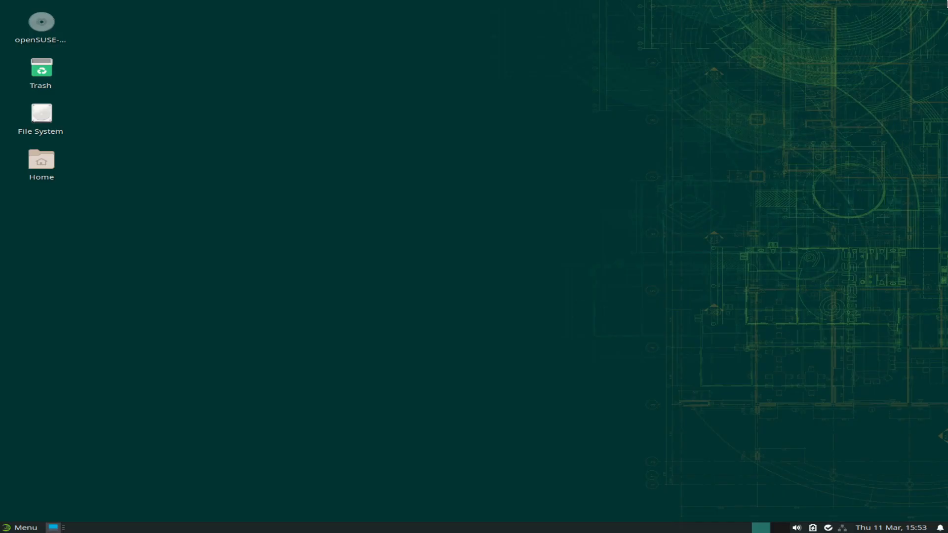
left_click(6, 527)
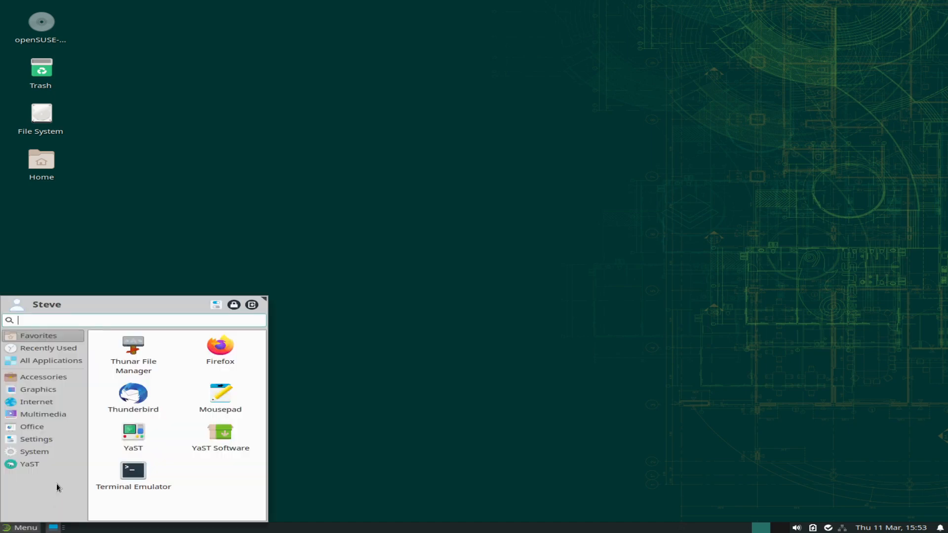
left_click(58, 404)
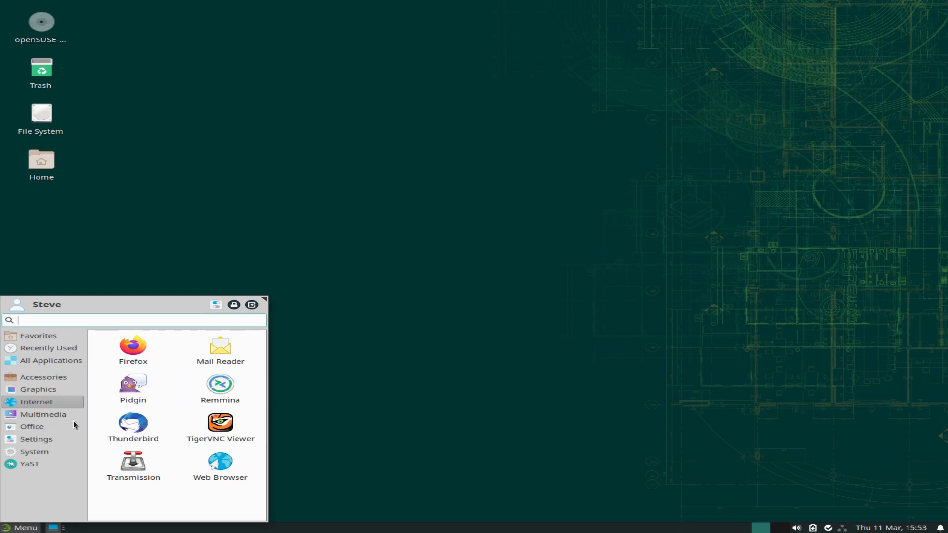
left_click(55, 416)
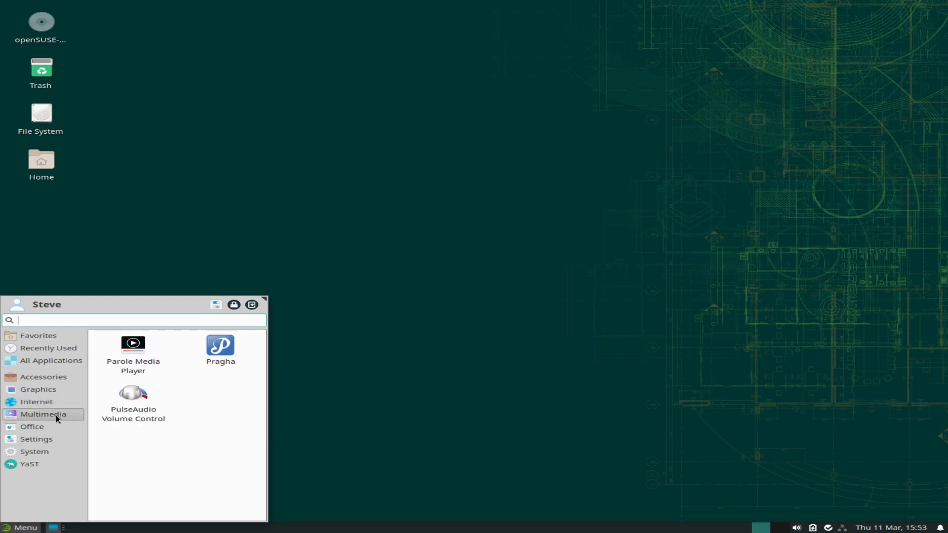
left_click(236, 357)
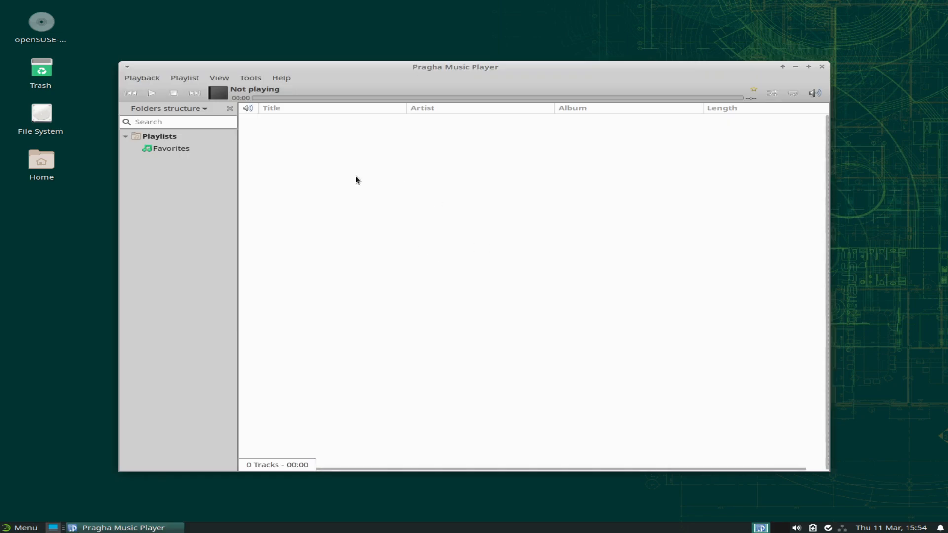
left_click(283, 77)
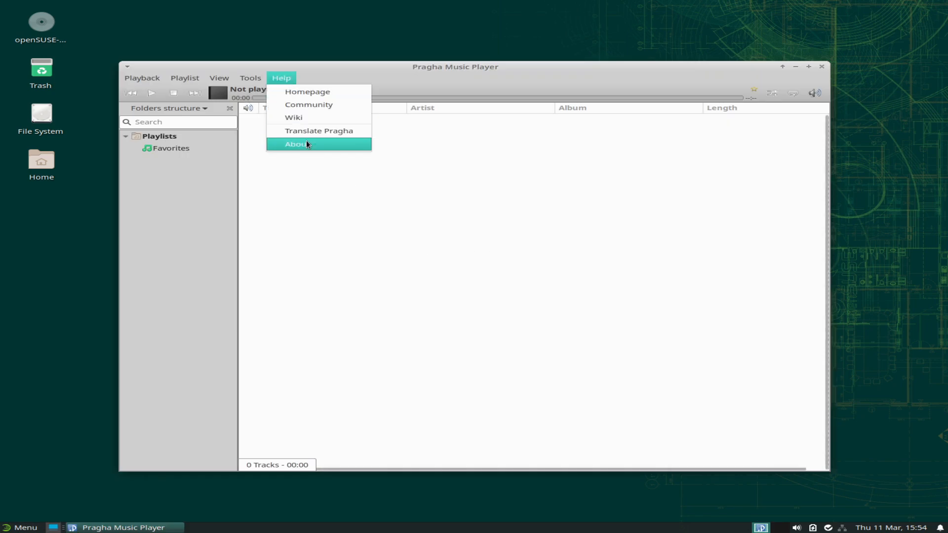
left_click(307, 142)
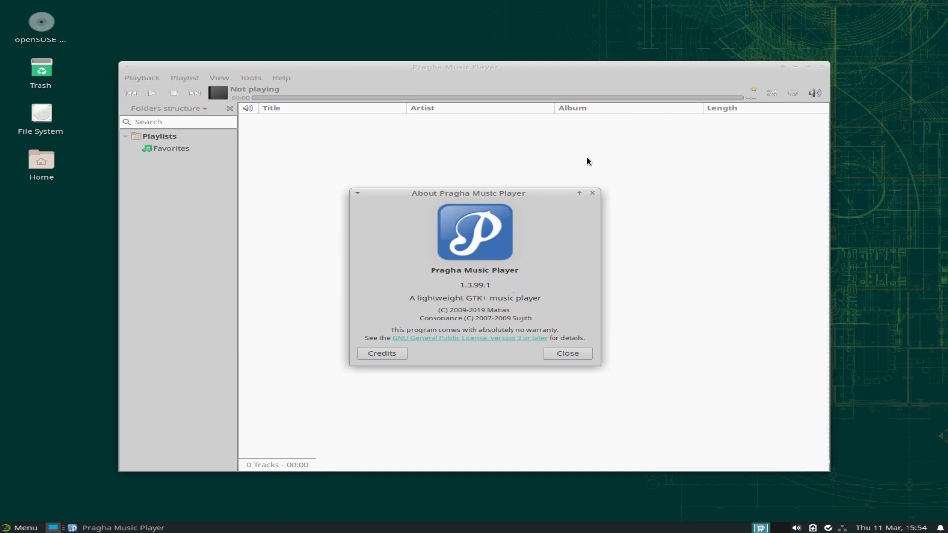
left_click(577, 355)
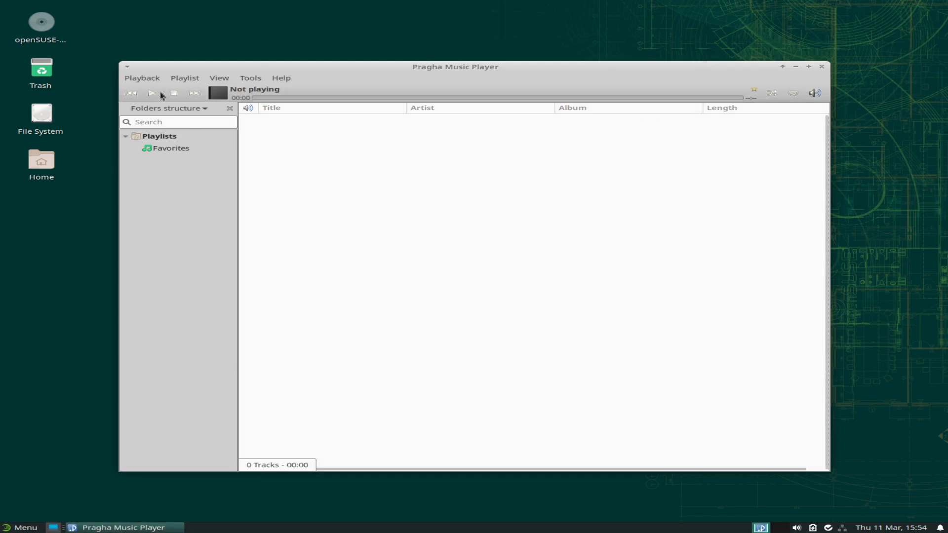
left_click(142, 78)
left_click(144, 185)
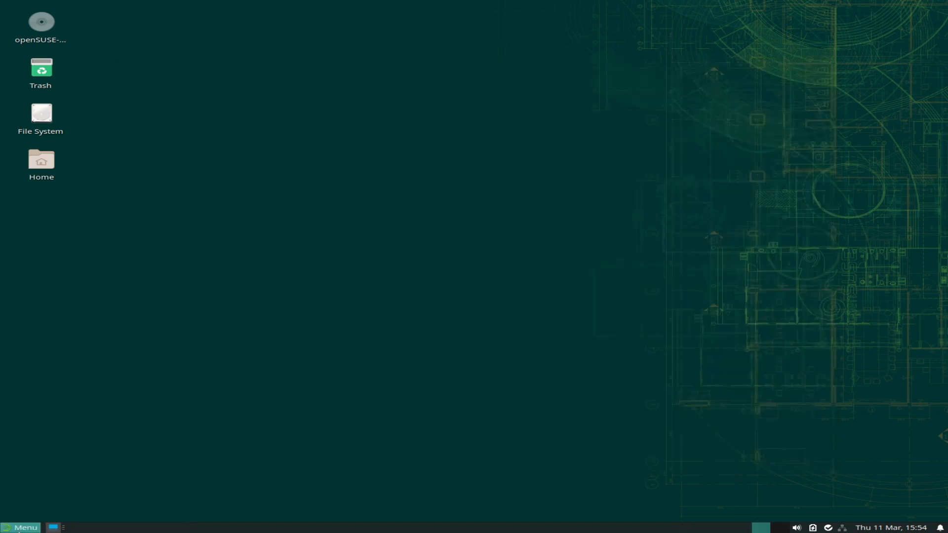
left_click(18, 528)
left_click(47, 414)
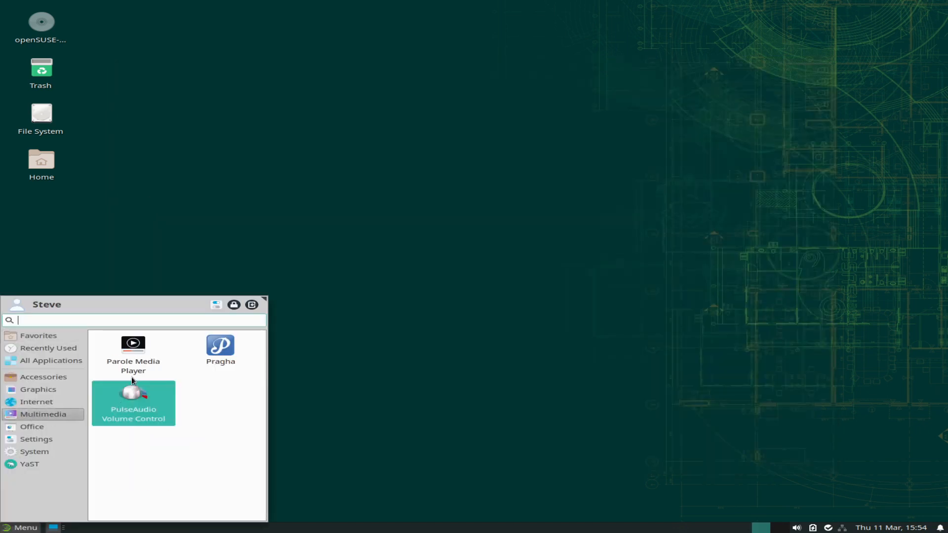
left_click(155, 360)
left_click(449, 187)
left_click(458, 239)
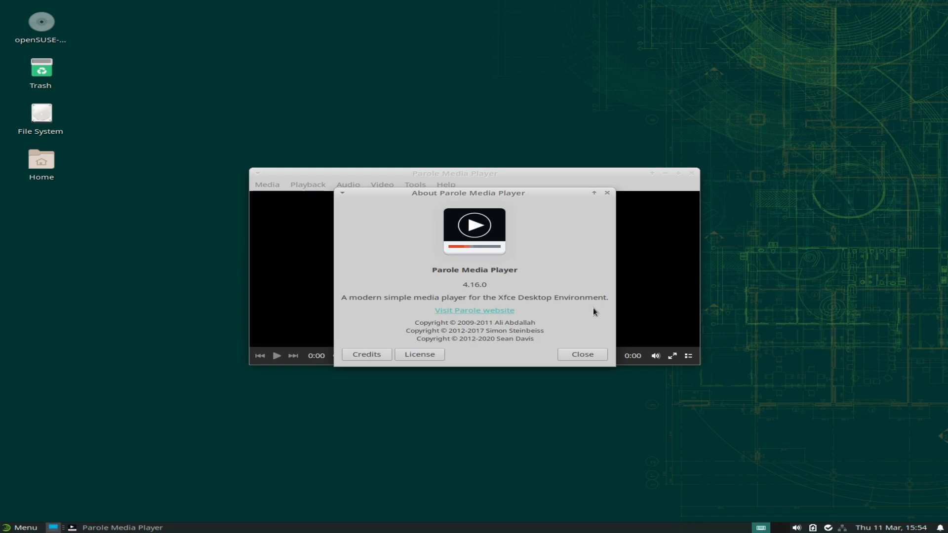
left_click(589, 355)
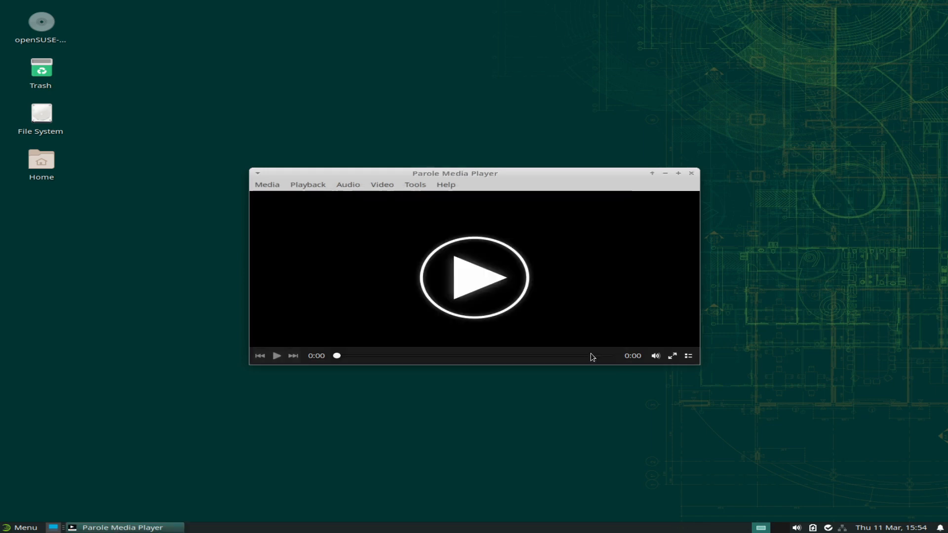
left_click(692, 174)
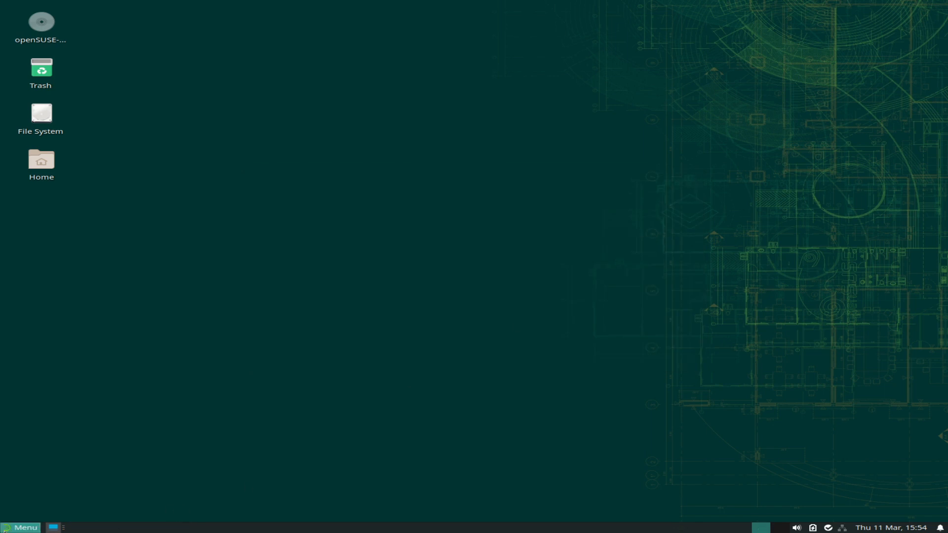
left_click(19, 527)
left_click(25, 439)
left_click(25, 421)
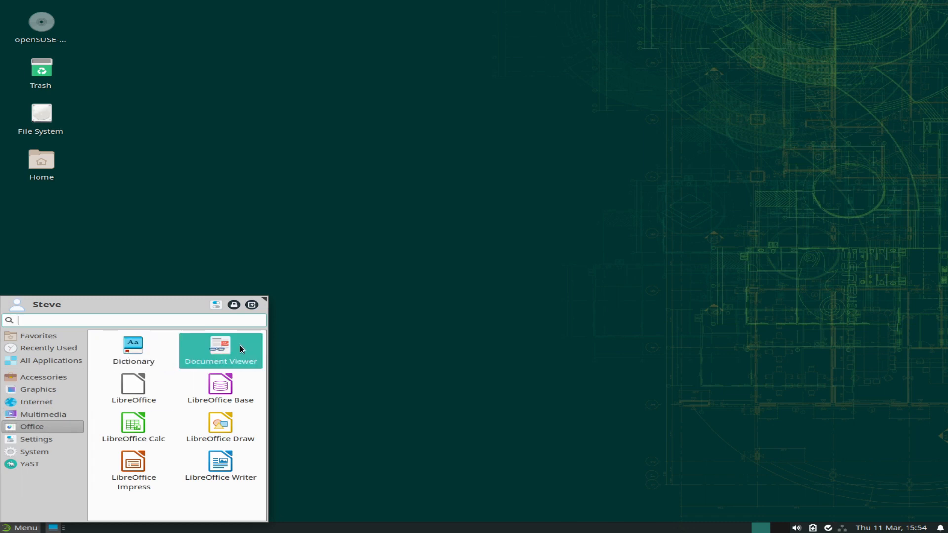
left_click(143, 389)
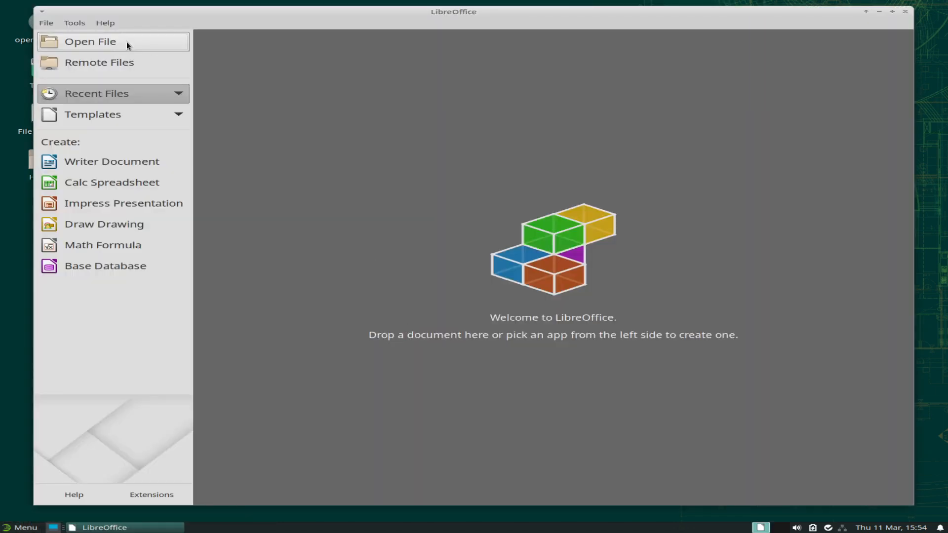
left_click(107, 23)
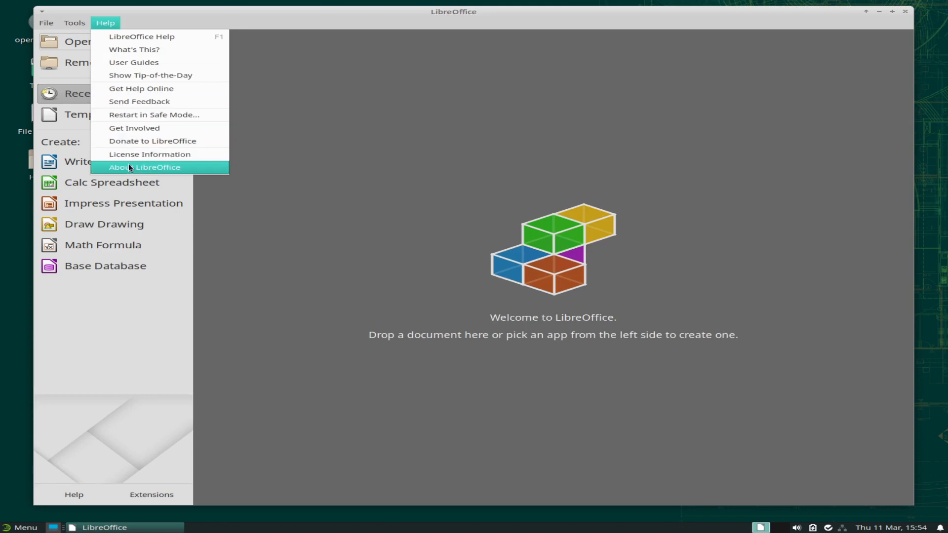
left_click(173, 167)
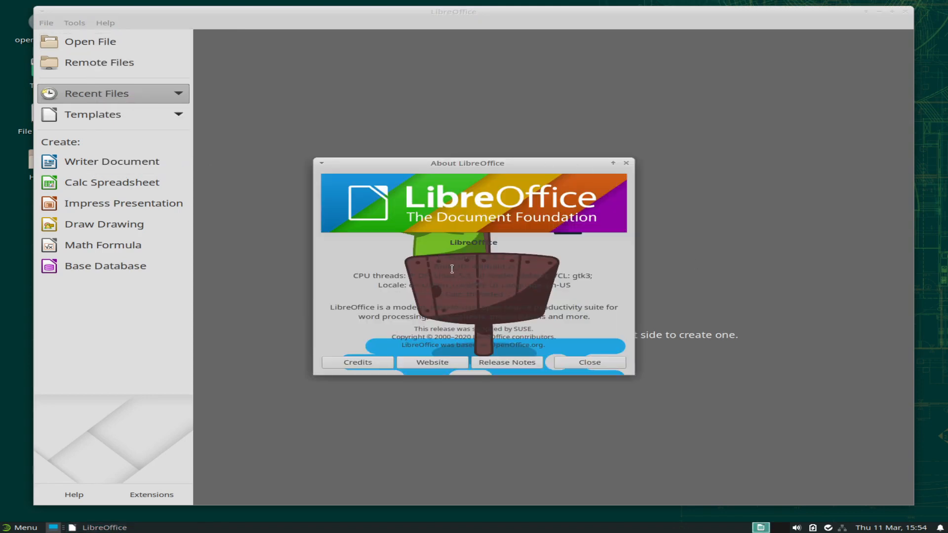
left_click_drag(440, 257, 521, 258)
left_click(584, 363)
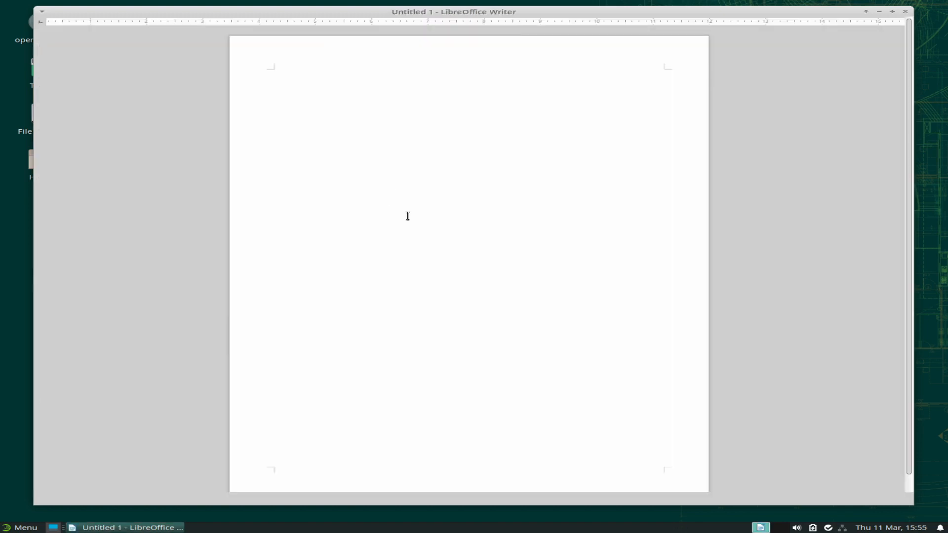
left_click(605, 306)
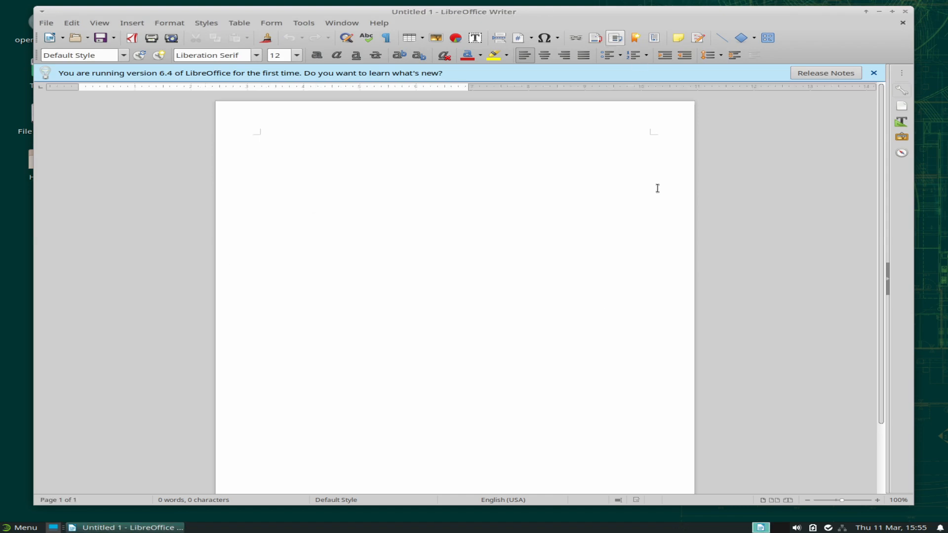
left_click(905, 11)
left_click(29, 529)
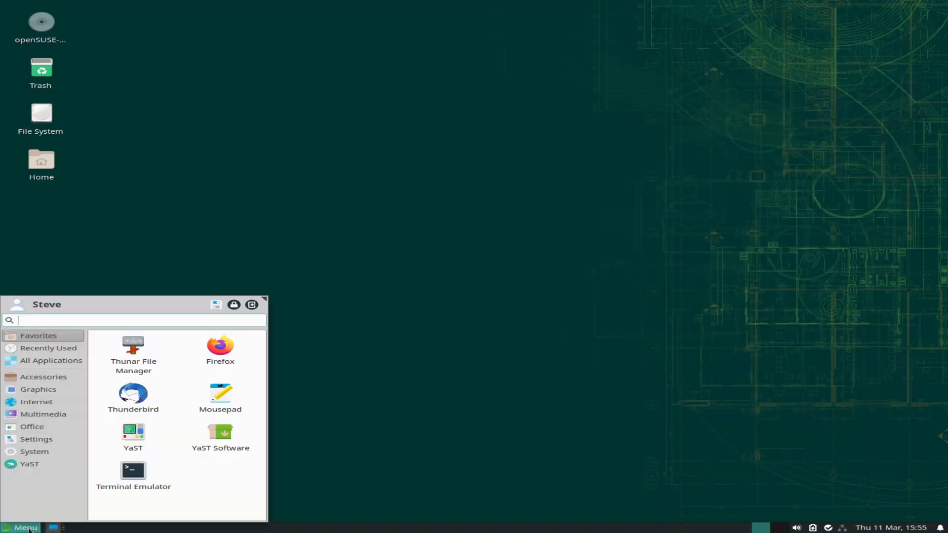
left_click(31, 441)
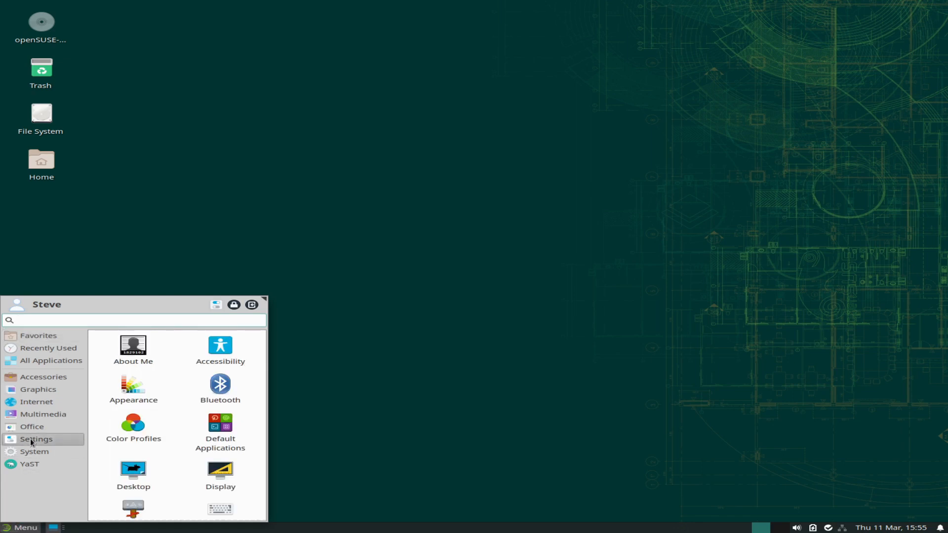
scroll(168, 402, "down", 3)
scroll(171, 401, "down", 9)
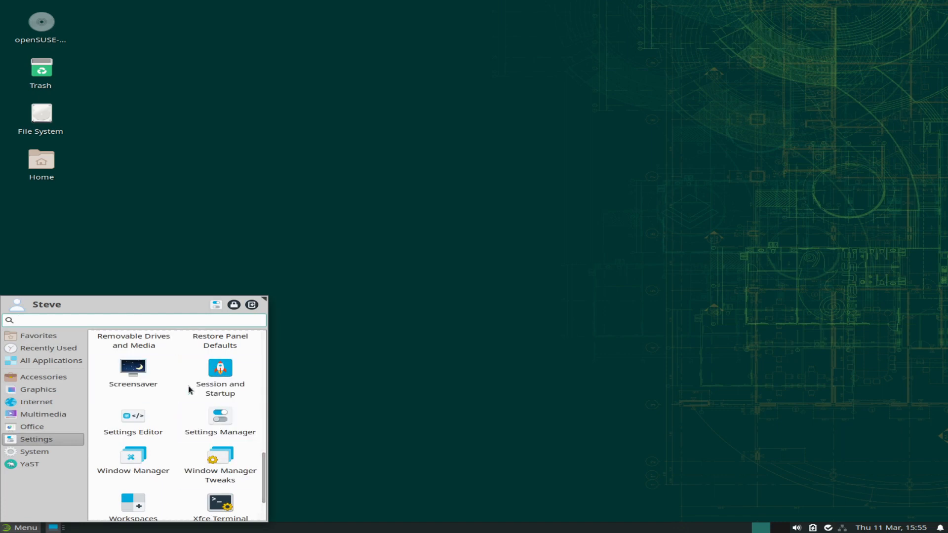
scroll(179, 412, "down", 2)
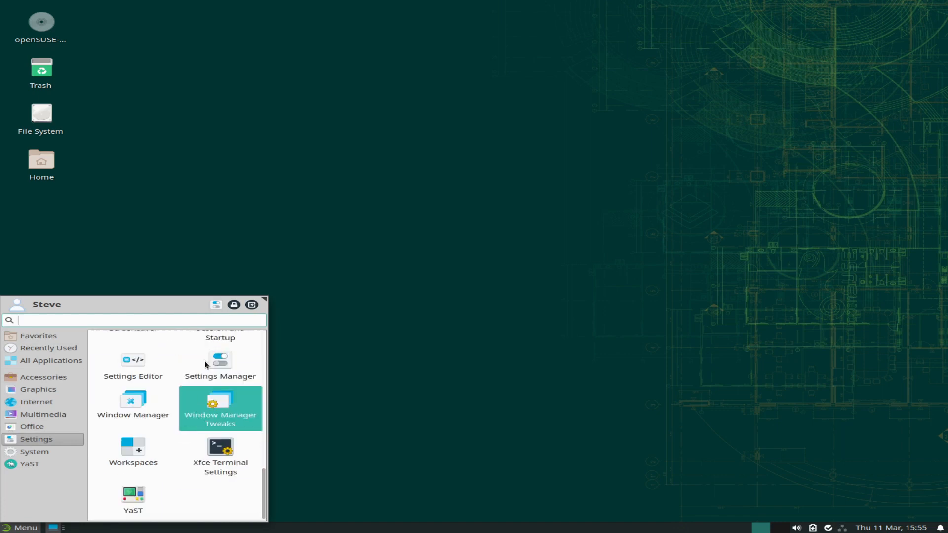
left_click(217, 306)
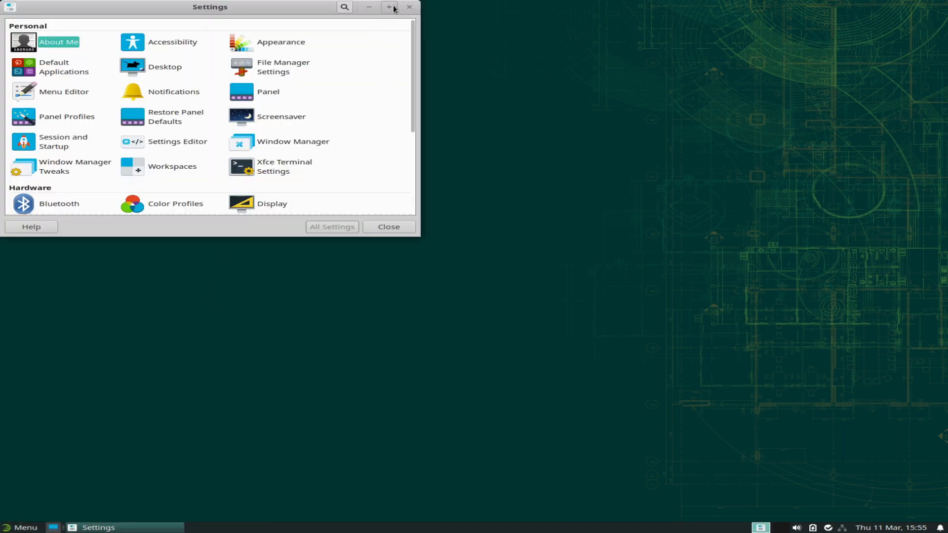
left_click(390, 7)
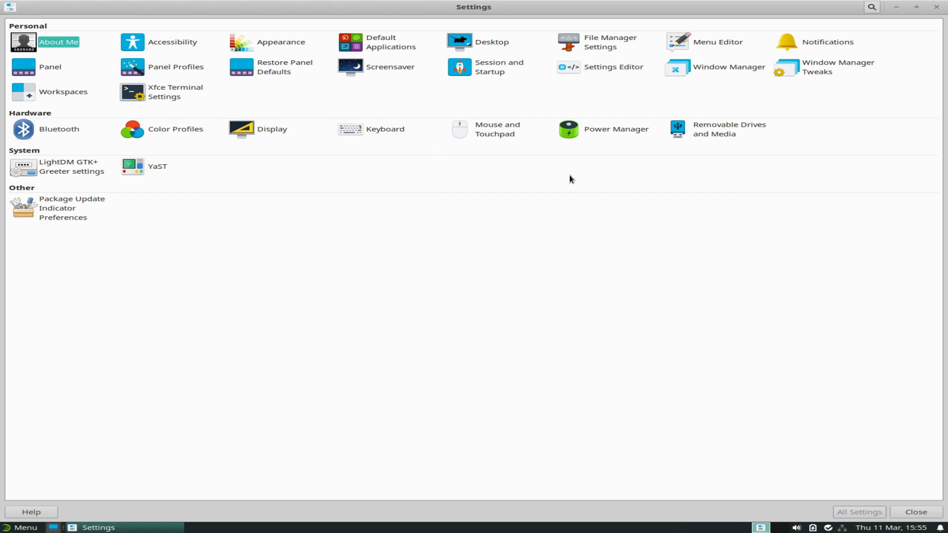
left_click(938, 7)
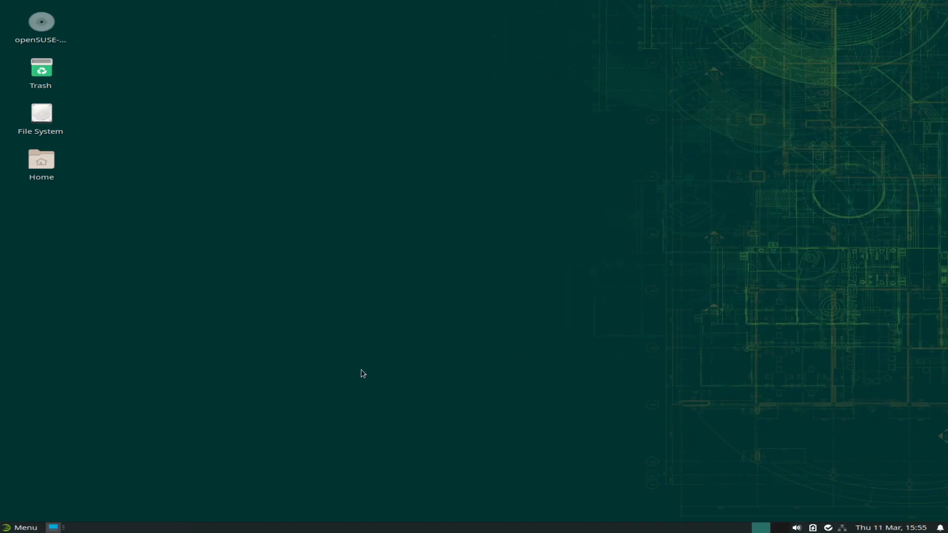
left_click(22, 527)
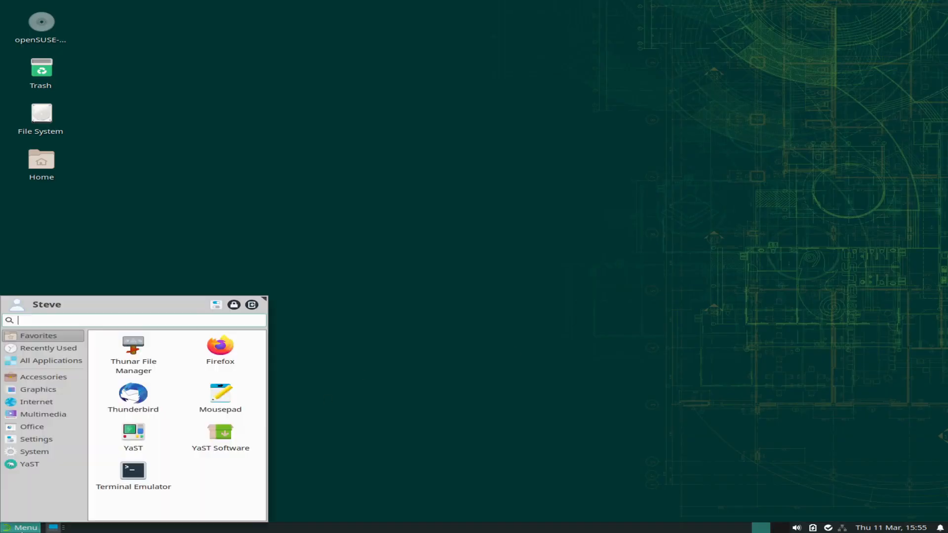
left_click(217, 305)
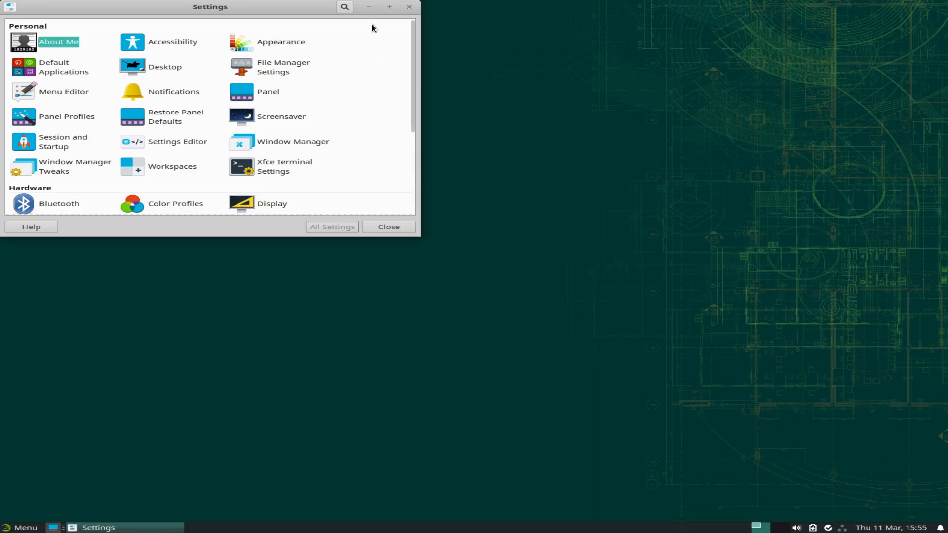
left_click(389, 7)
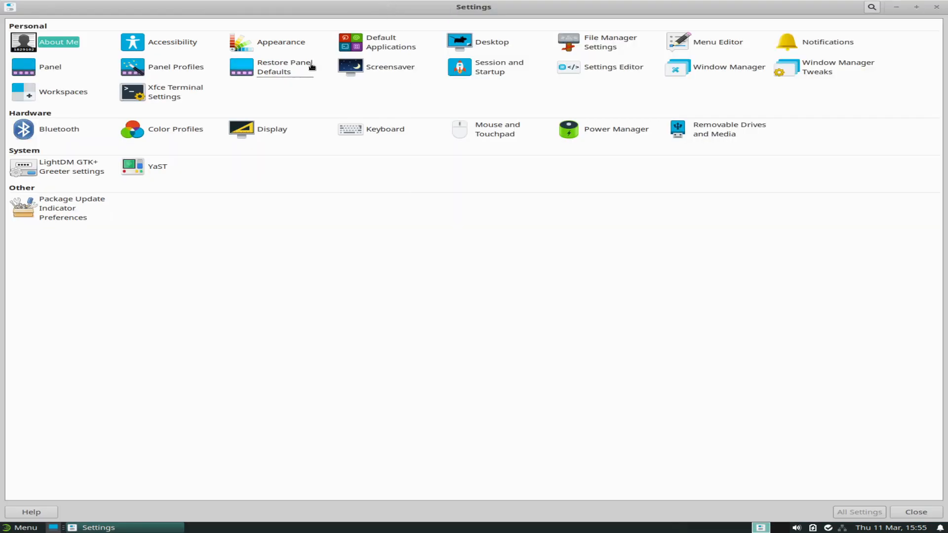
left_click(272, 46)
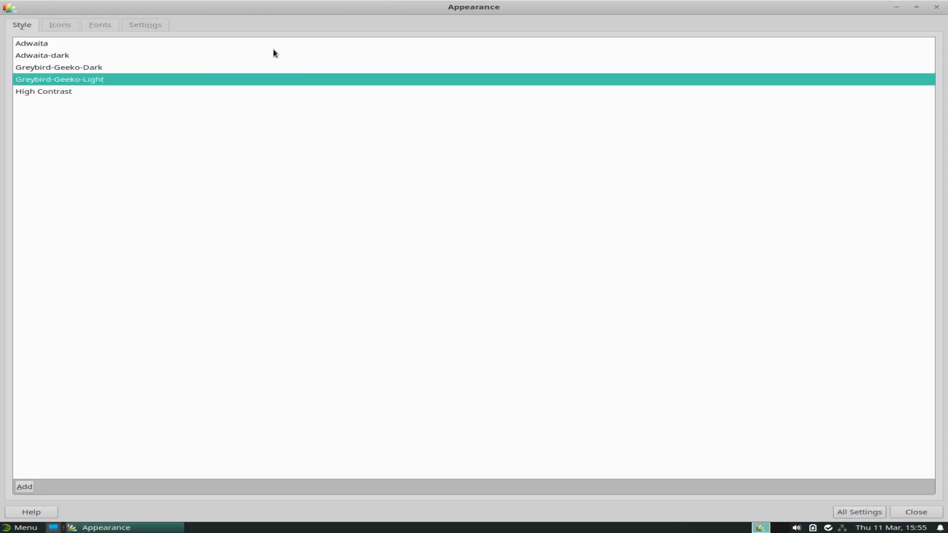
left_click(60, 25)
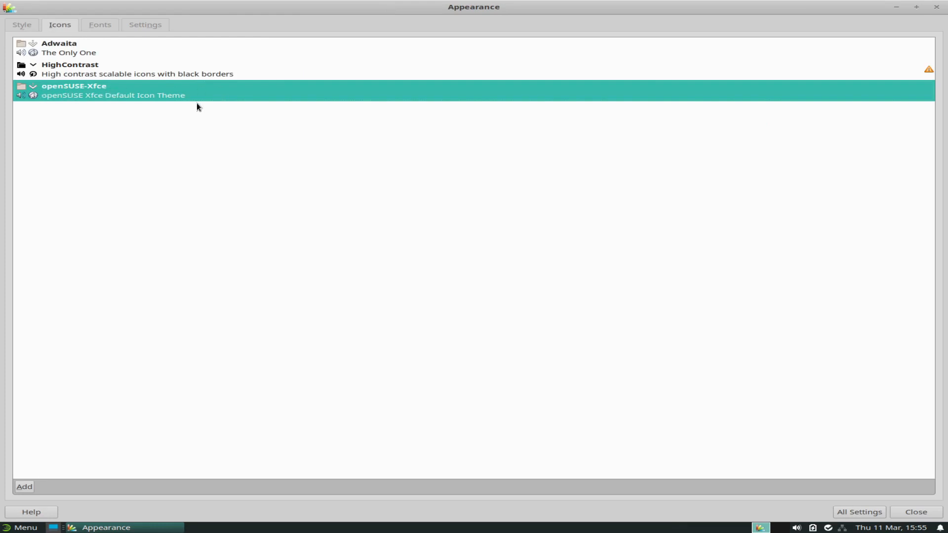
left_click(104, 25)
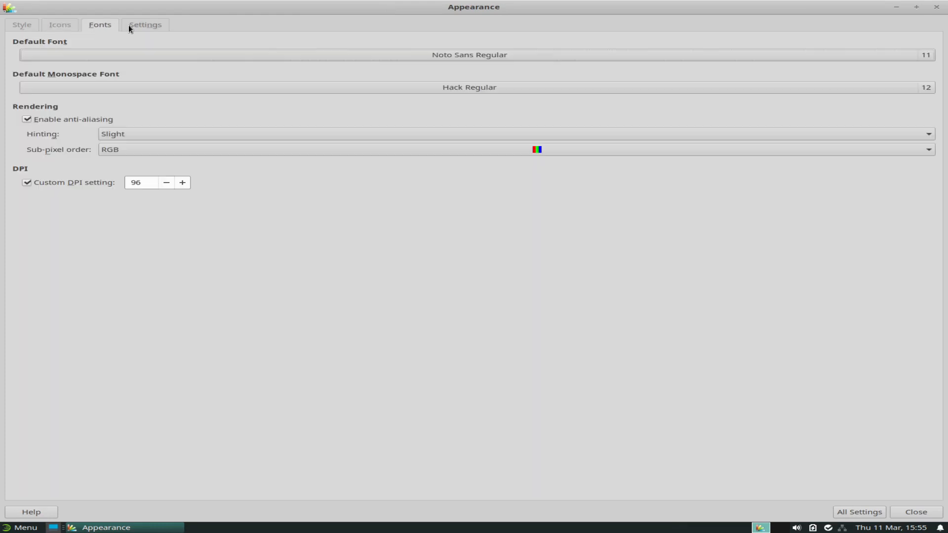
left_click(129, 25)
left_click(936, 7)
left_click(19, 527)
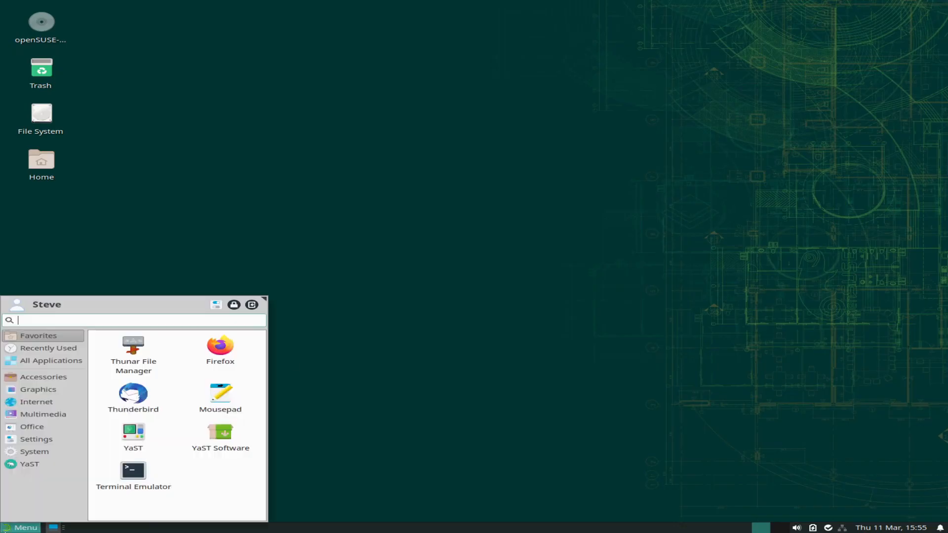
Launch Task Manager from System, reposition it, review the 210 processes, and close it.
left_click(38, 452)
scroll(236, 431, "down", 3)
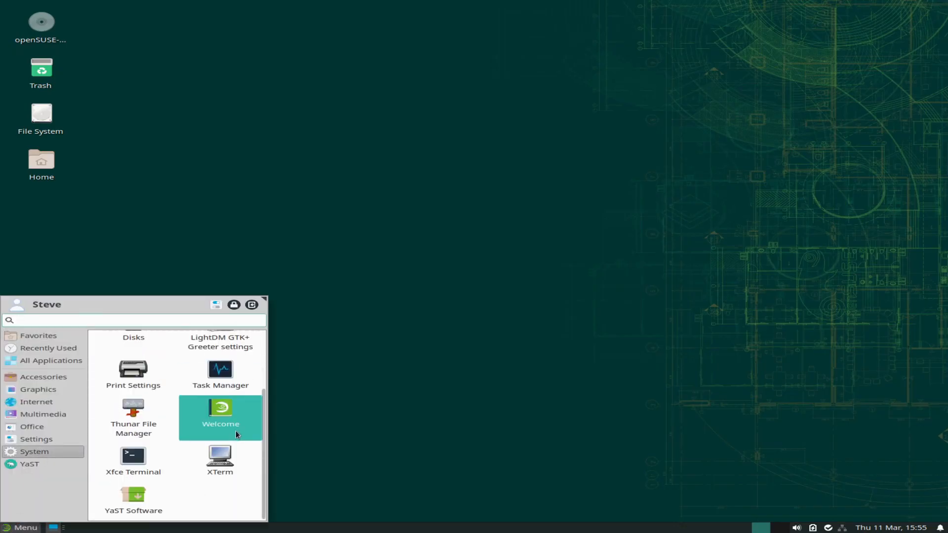
left_click(218, 372)
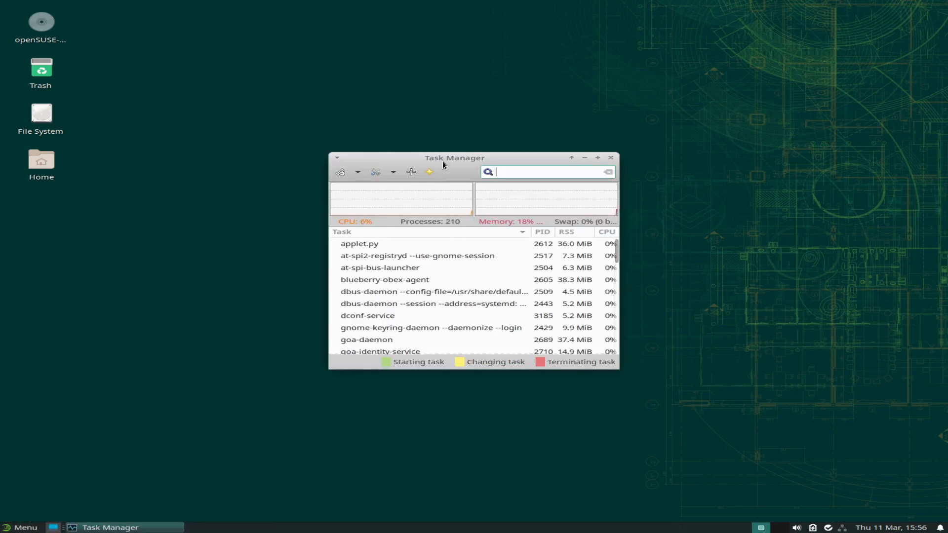
left_click_drag(454, 163, 451, 146)
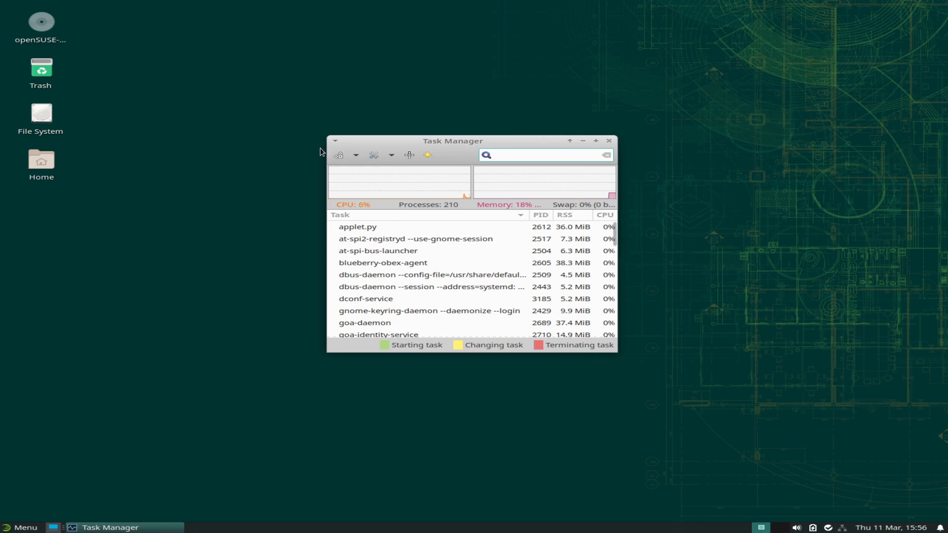
left_click_drag(481, 142, 481, 157)
left_click(608, 156)
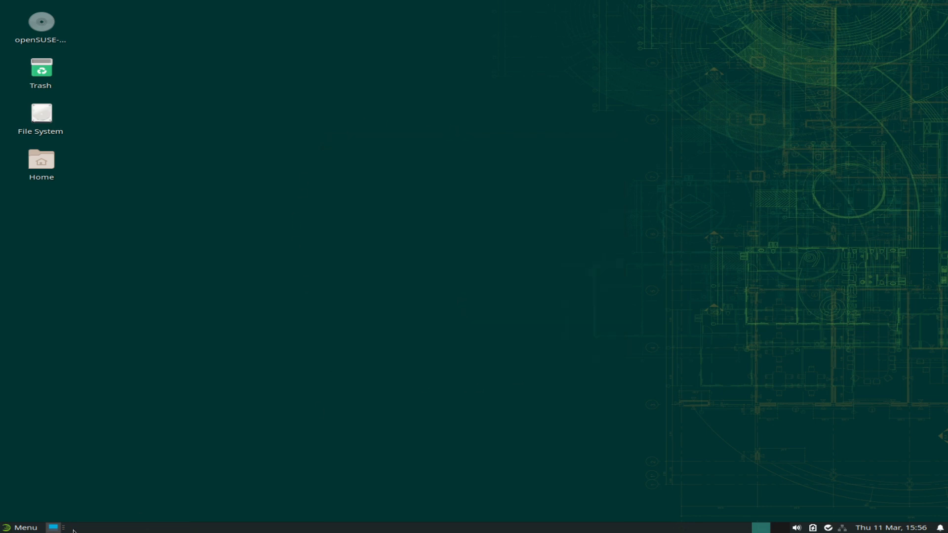
left_click(20, 527)
left_click(30, 440)
scroll(181, 441, "down", 5)
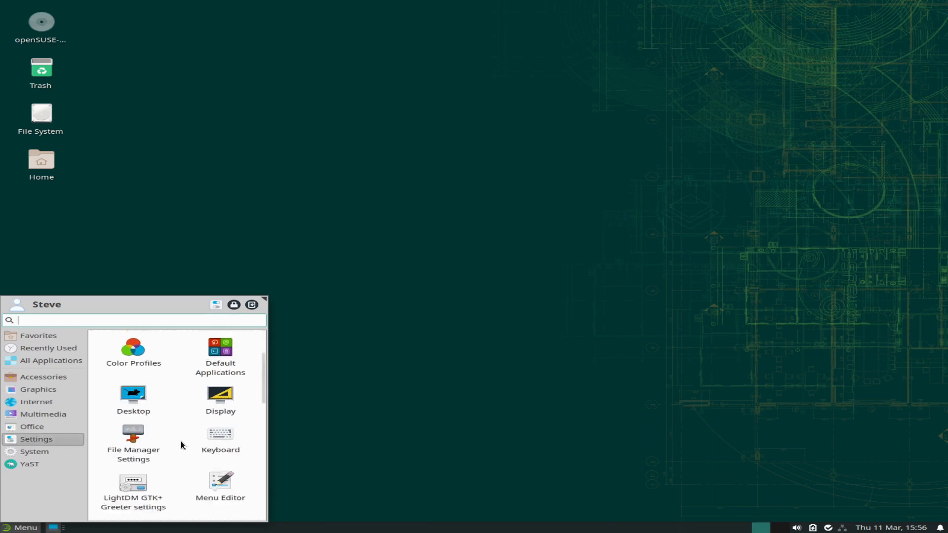
scroll(181, 441, "down", 6)
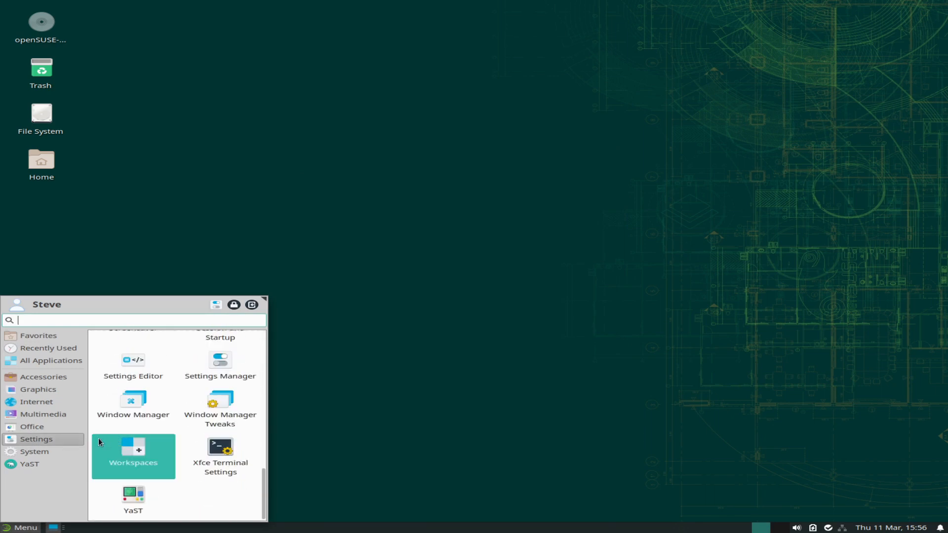
left_click(45, 450)
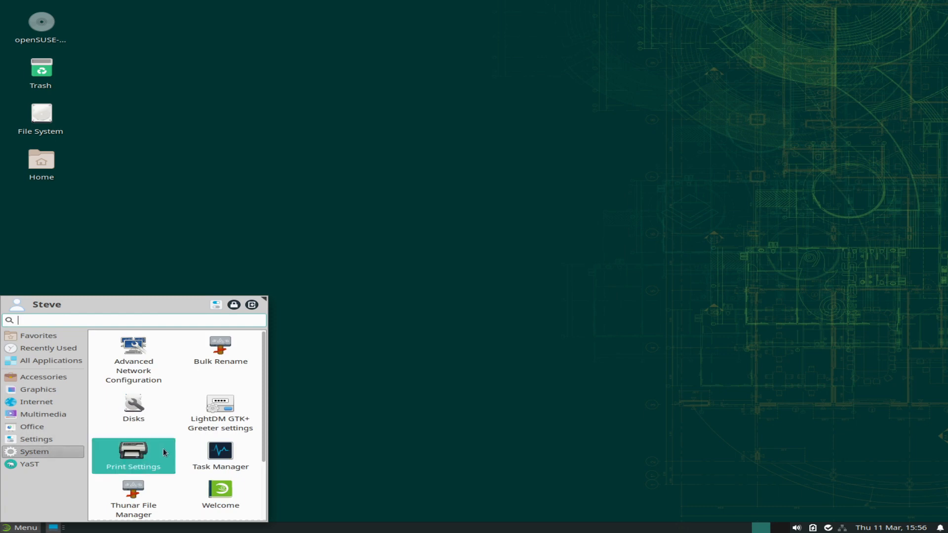
scroll(173, 453, "down", 3)
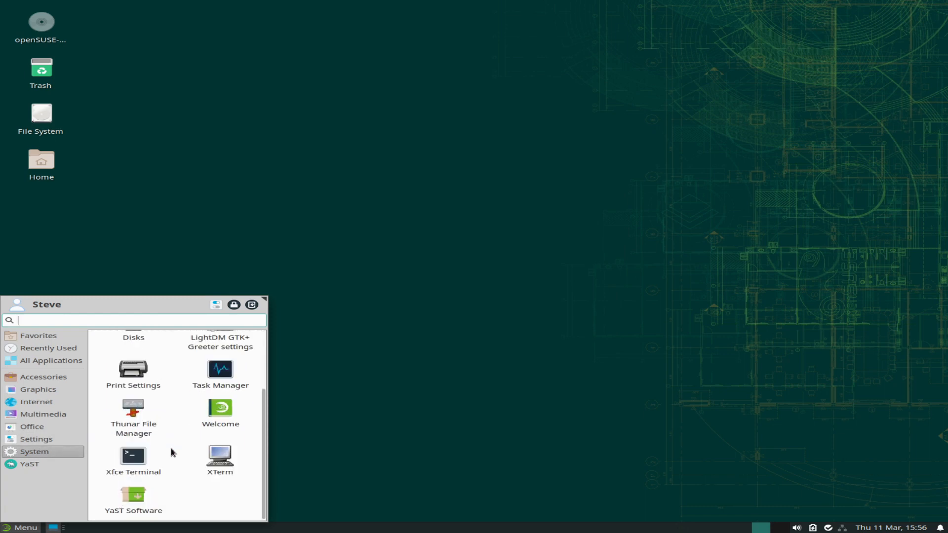
scroll(148, 402, "up", 2)
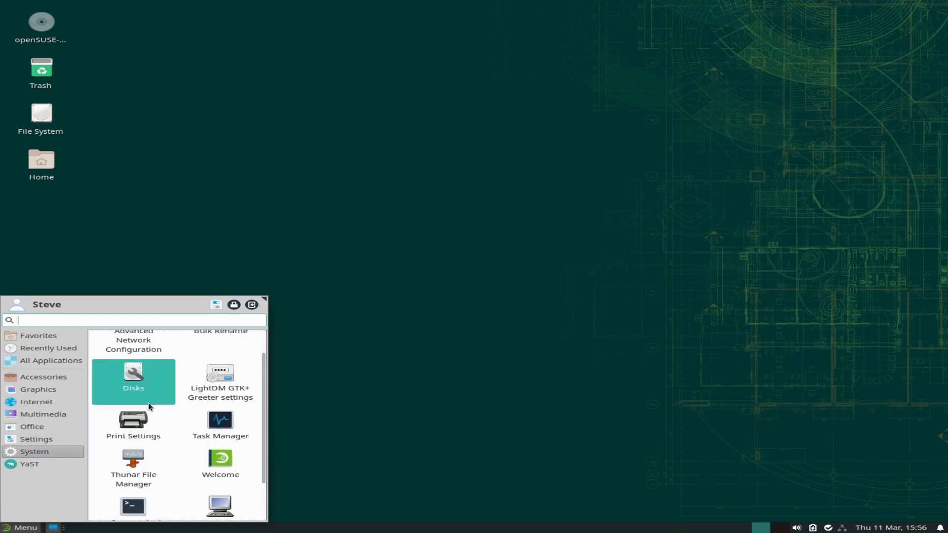
left_click(141, 404)
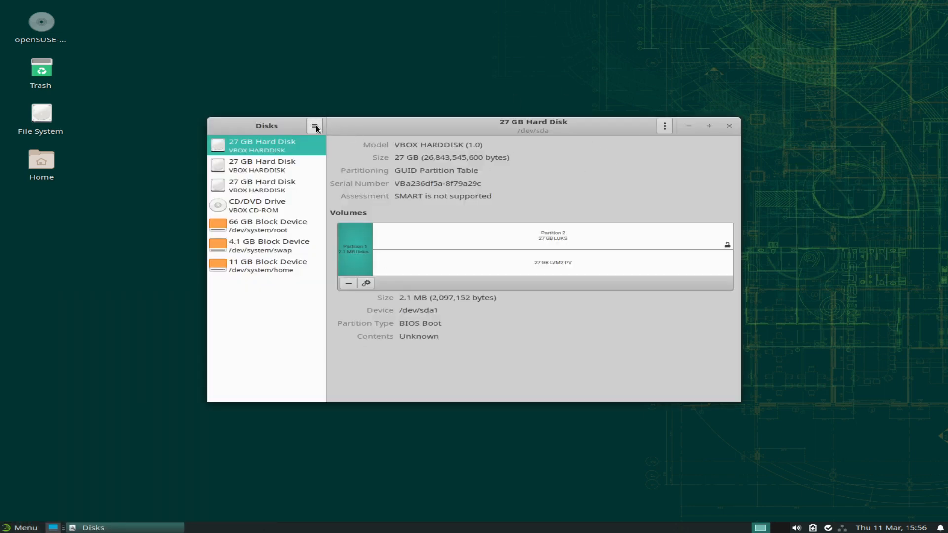
left_click(661, 129)
left_click(532, 166)
left_click(314, 128)
left_click(269, 200)
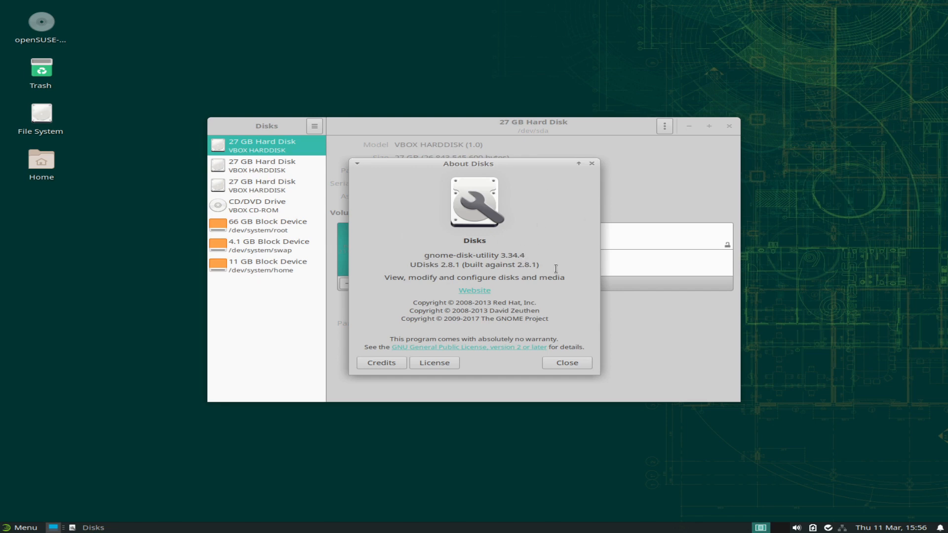
left_click(560, 362)
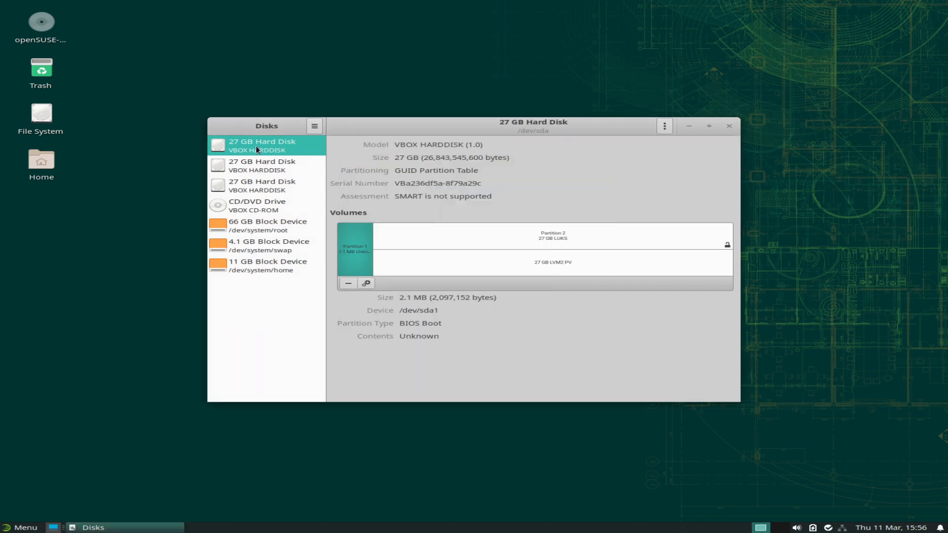
left_click(250, 167)
left_click(249, 188)
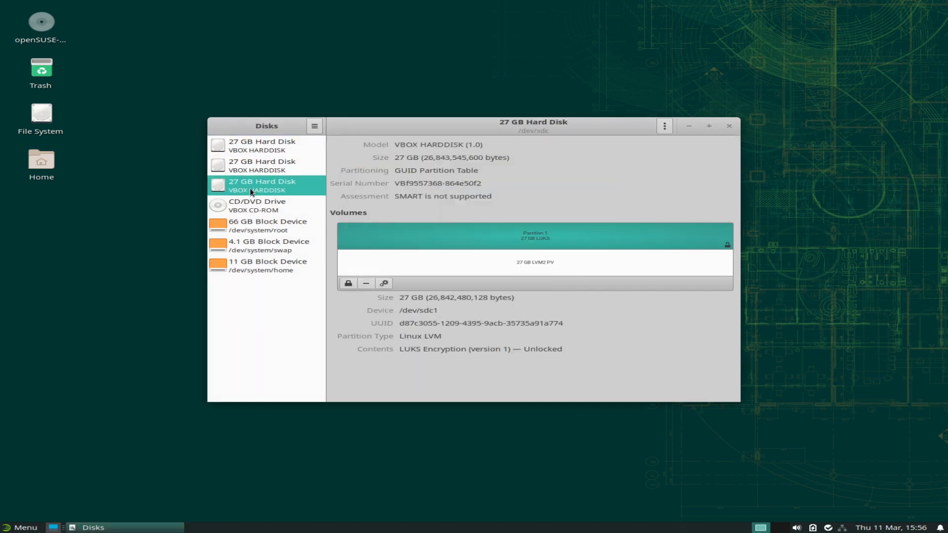
left_click(261, 246)
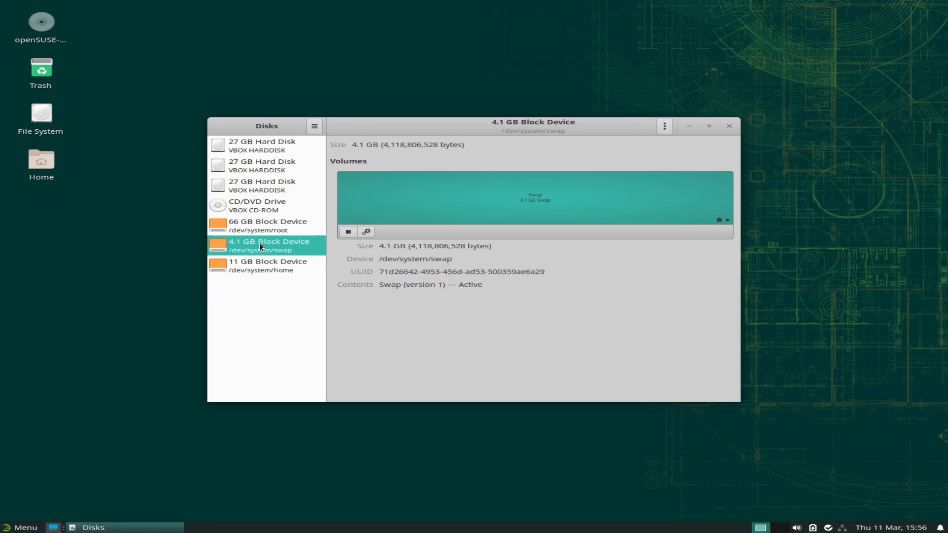
left_click(256, 271)
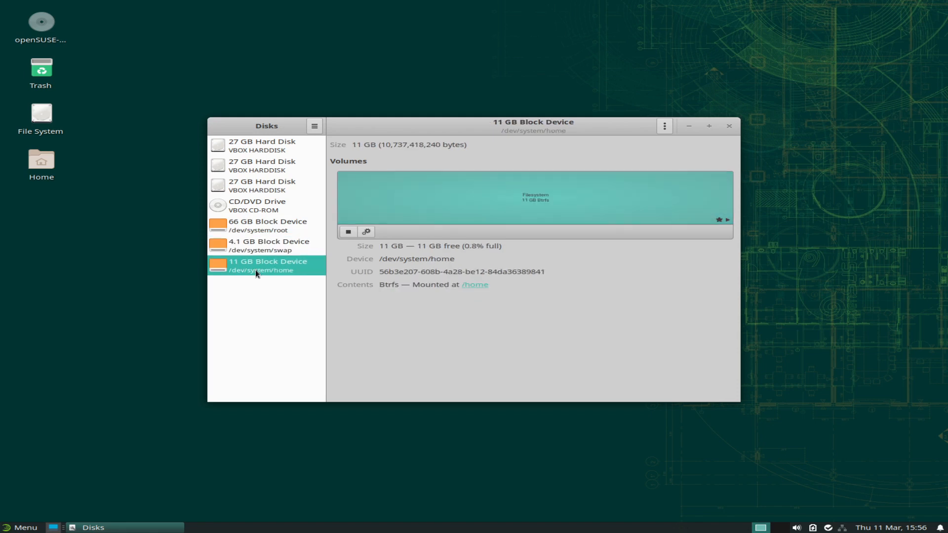
left_click(251, 143)
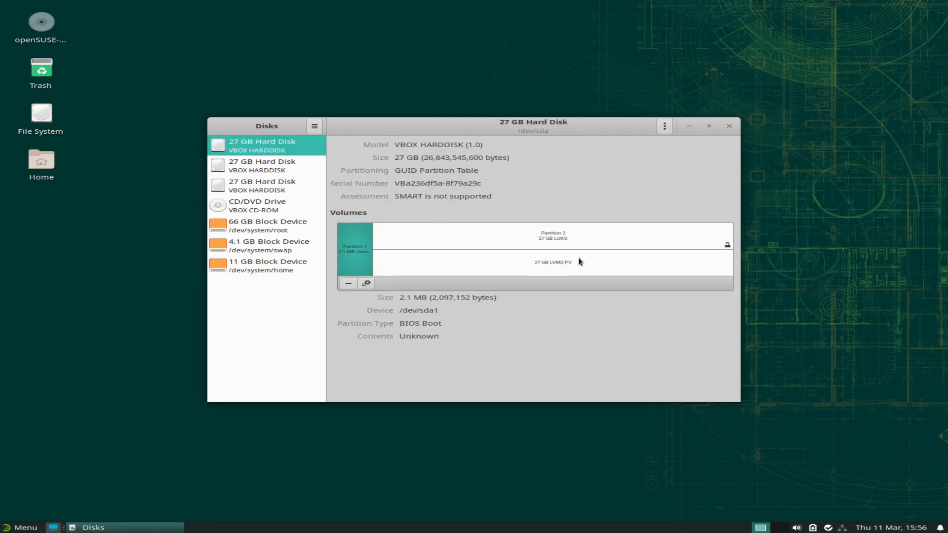
left_click(273, 230)
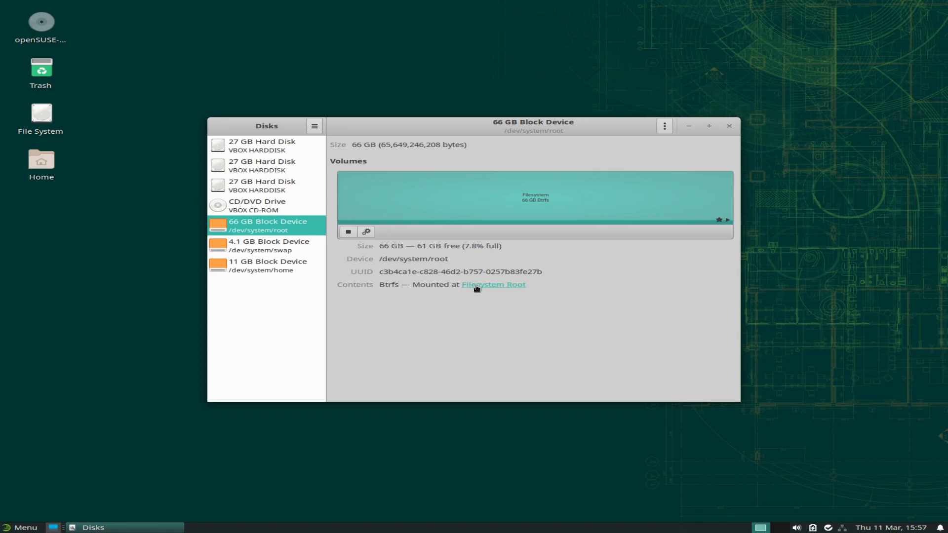
left_click(258, 248)
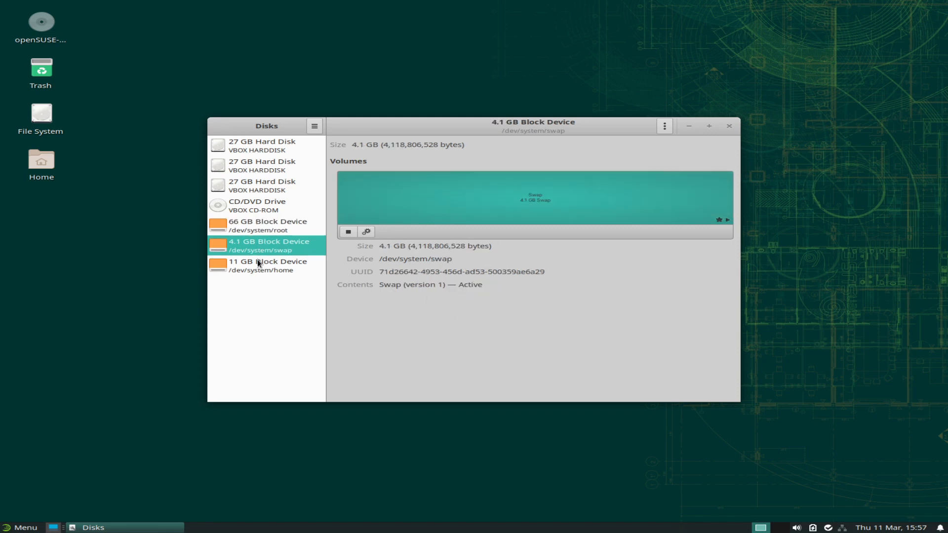
left_click(257, 263)
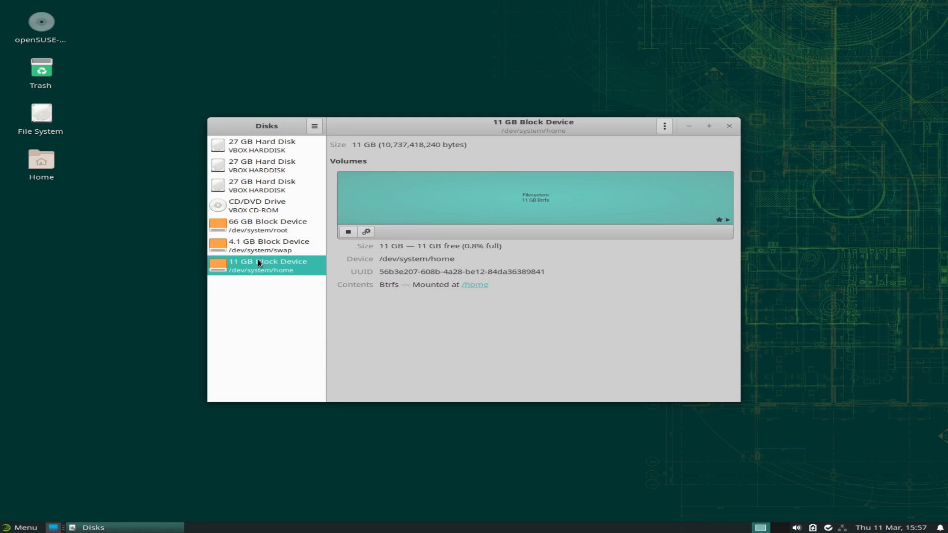
left_click(257, 163)
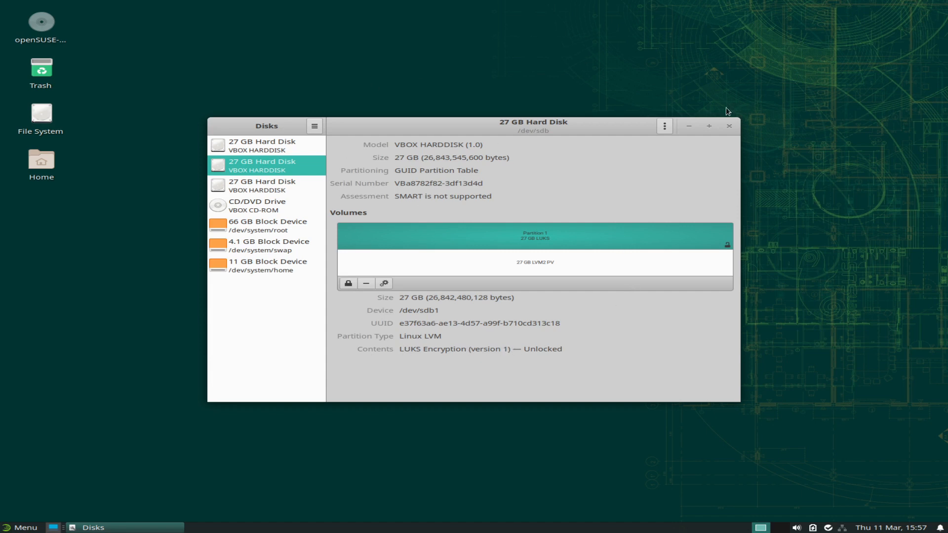
left_click(728, 126)
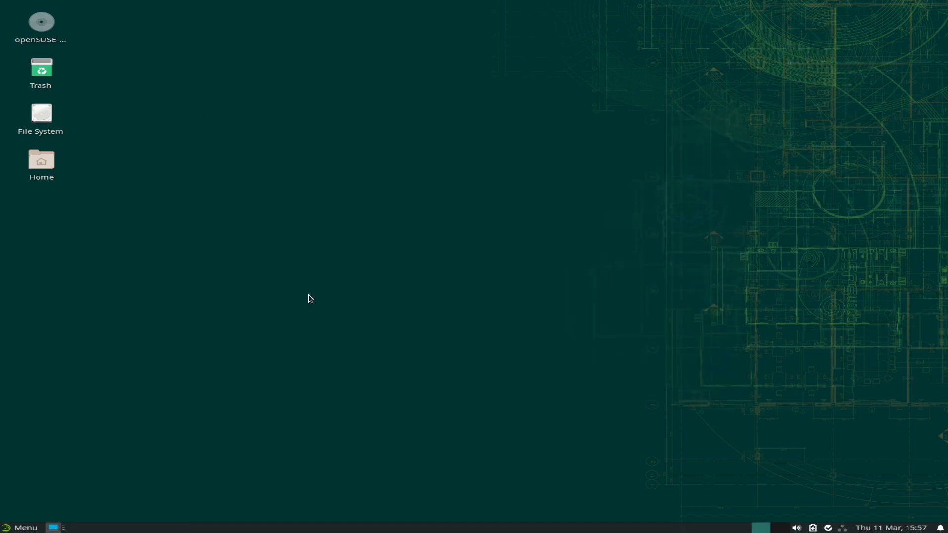
left_click(23, 528)
Launch YaST Control Center from the YaST category and authenticate with the root password.
left_click(33, 451)
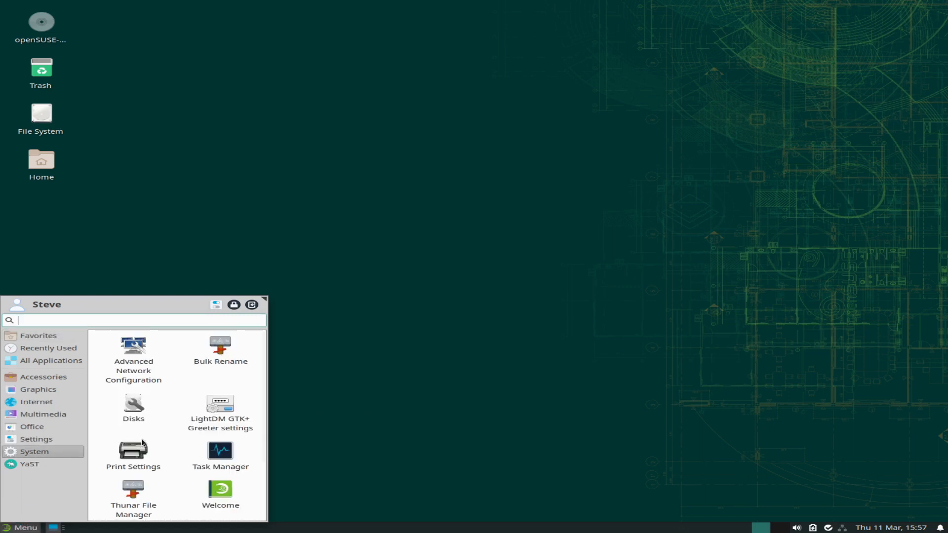
scroll(165, 446, "down", 3)
scroll(168, 447, "up", 3)
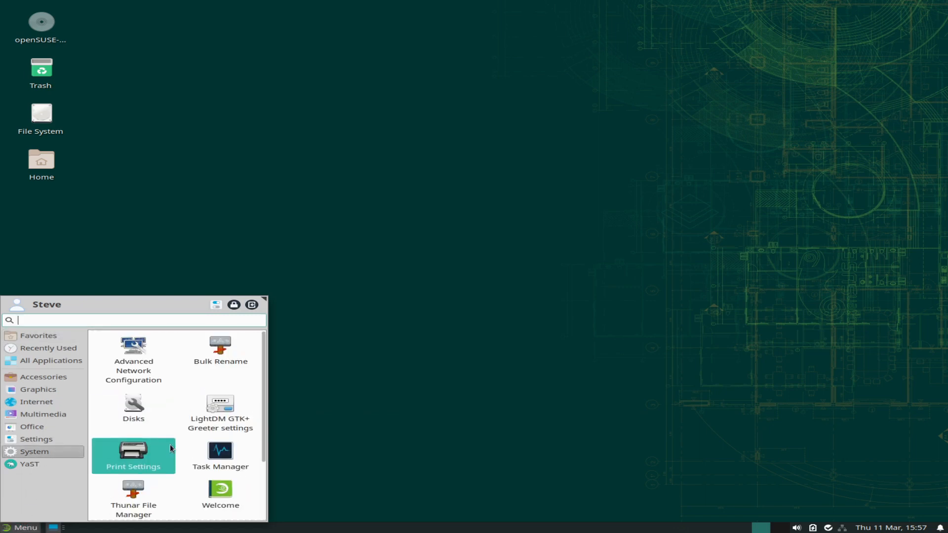
left_click(41, 463)
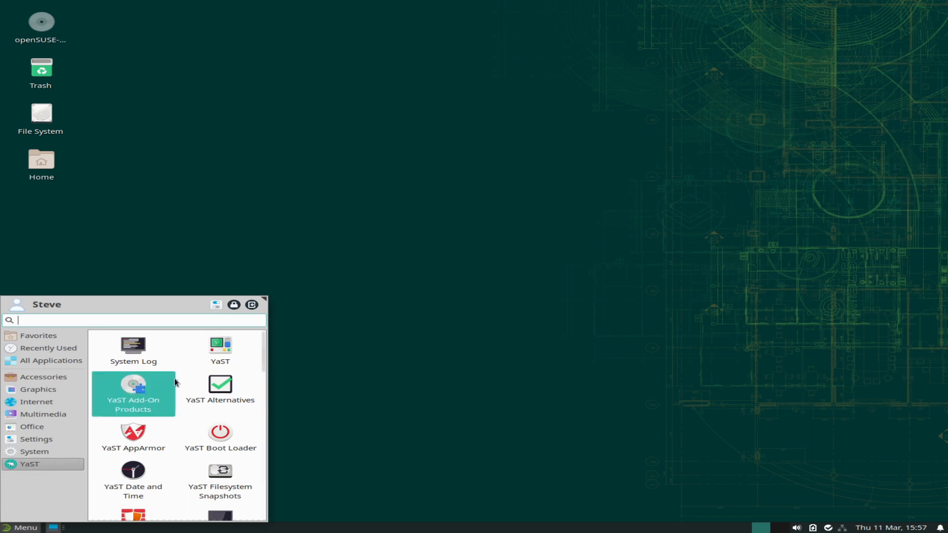
left_click(225, 348)
type("*********")
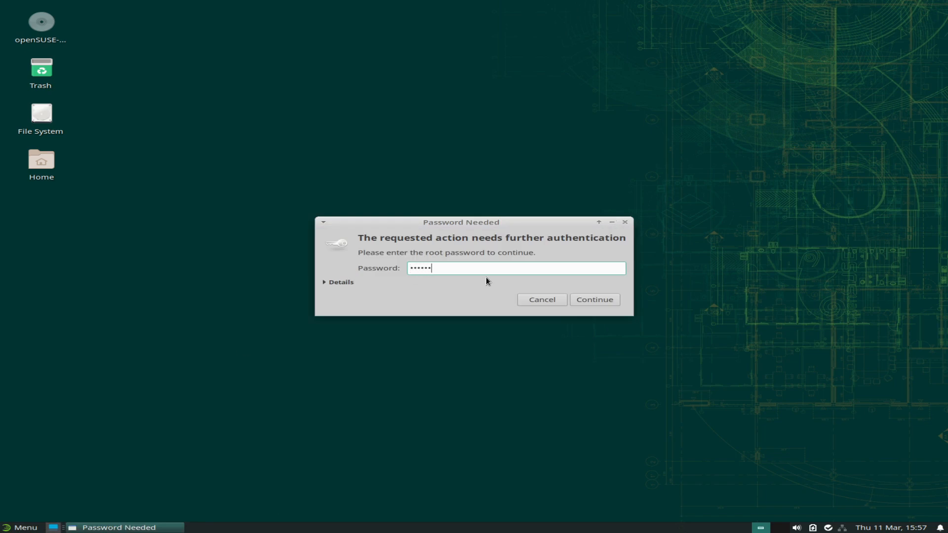
key("Return")
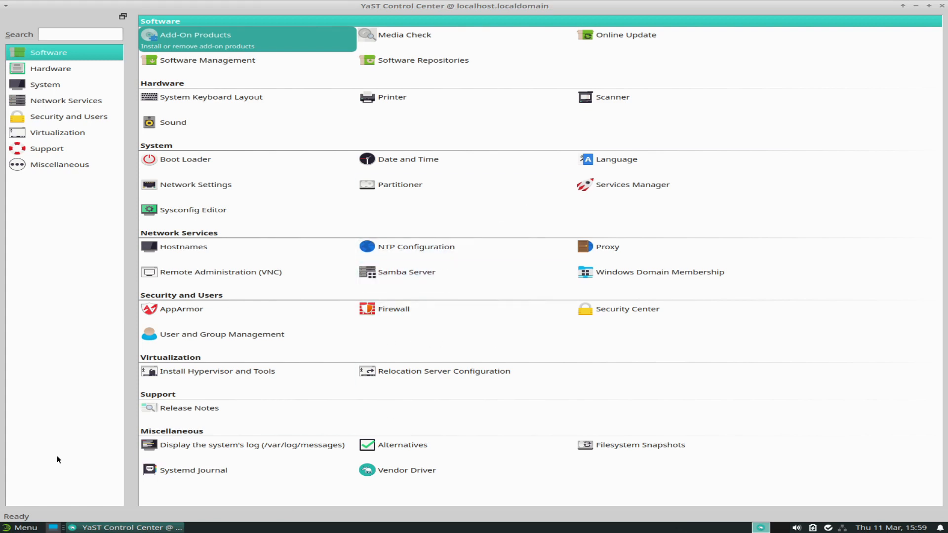
Launch Firefox and load the opensuse.org home page.
left_click(19, 527)
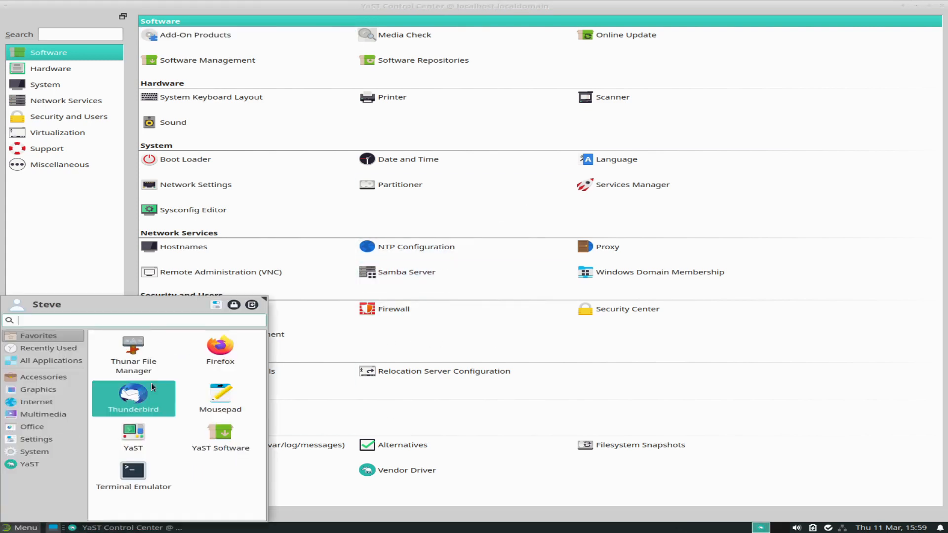
left_click(222, 348)
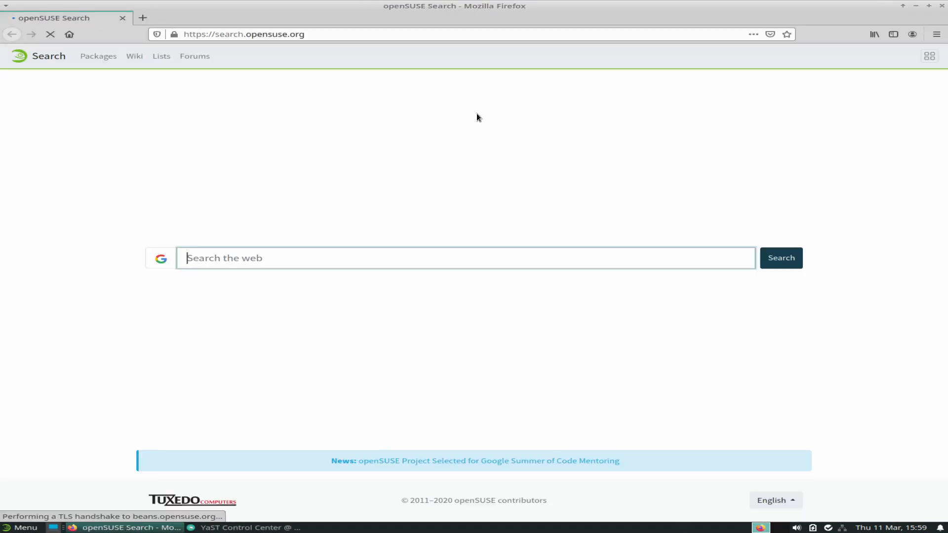
left_click_drag(250, 36, 126, 40)
left_click(226, 34)
key("BackSpace")
key("Return")
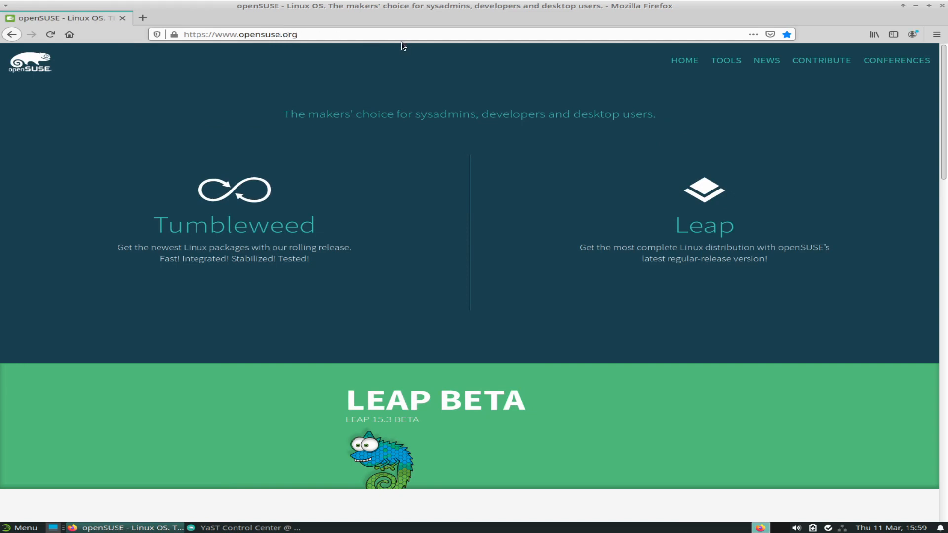
Go to the Leap 15.3 Beta download page and show the Installation images instead of Live CDs.
left_click(409, 410)
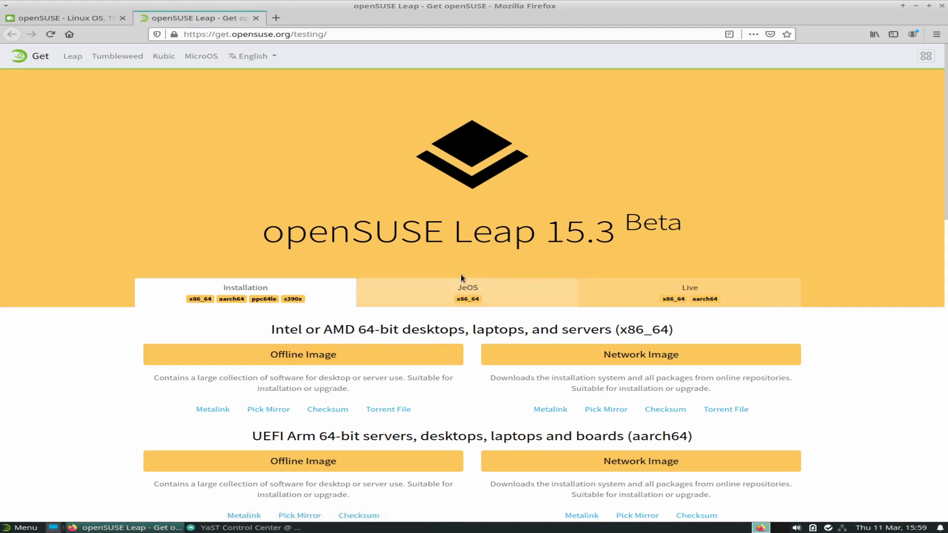
left_click(686, 286)
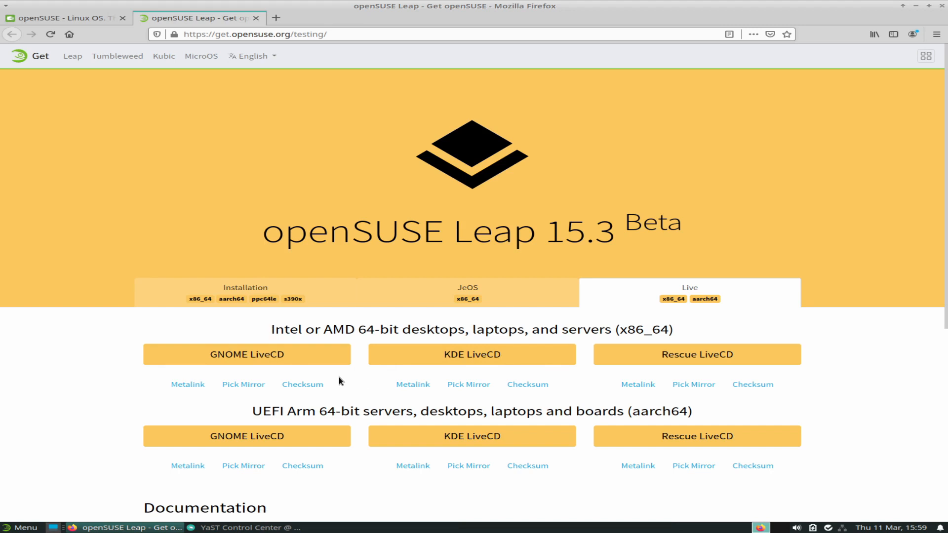
left_click(294, 296)
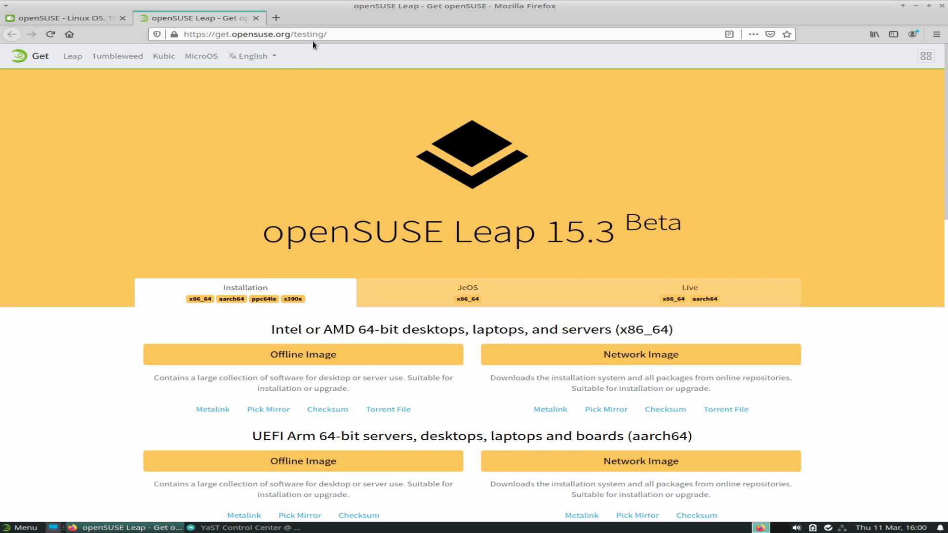
left_click(278, 19)
Search Google for 'opensuse bug report center', open the Bugzilla Main Page, then quit Firefox closing all three tabs.
left_click(318, 327)
type("op")
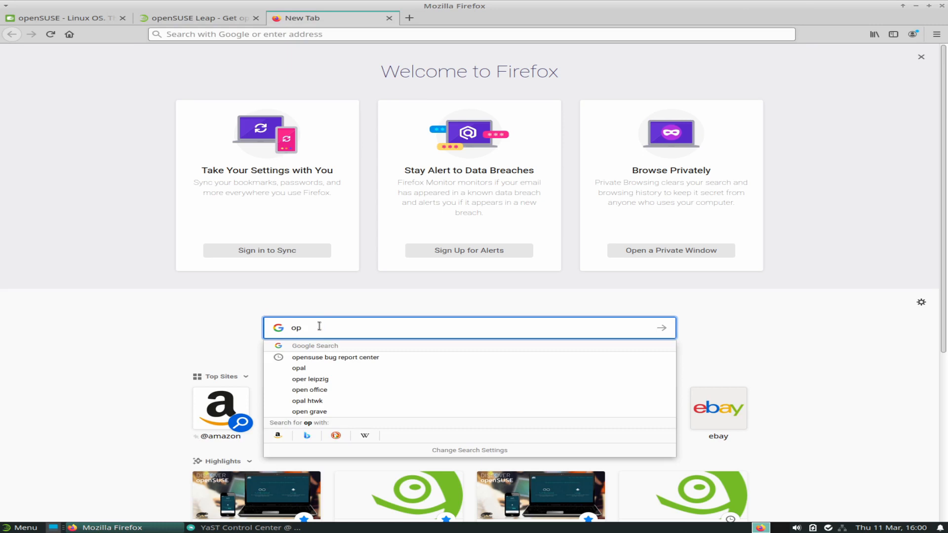
left_click(339, 354)
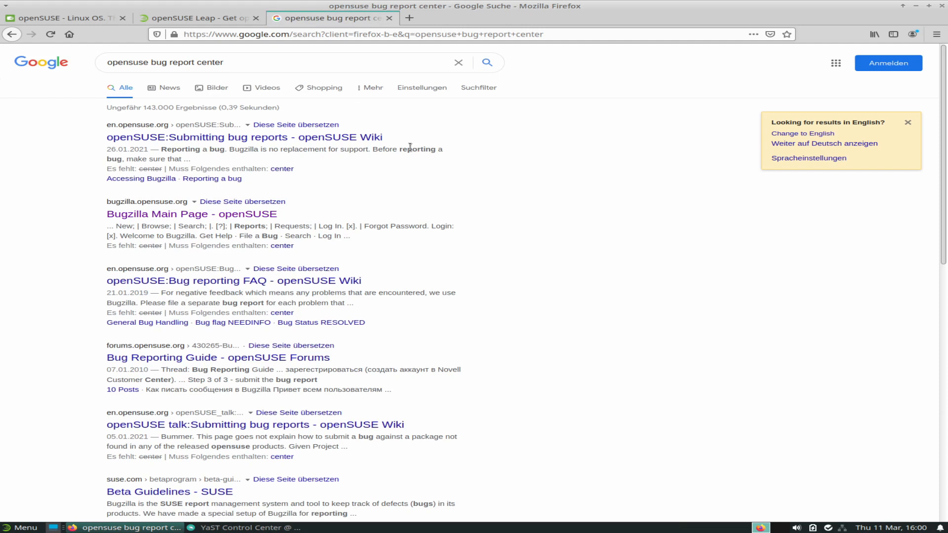
left_click(168, 216)
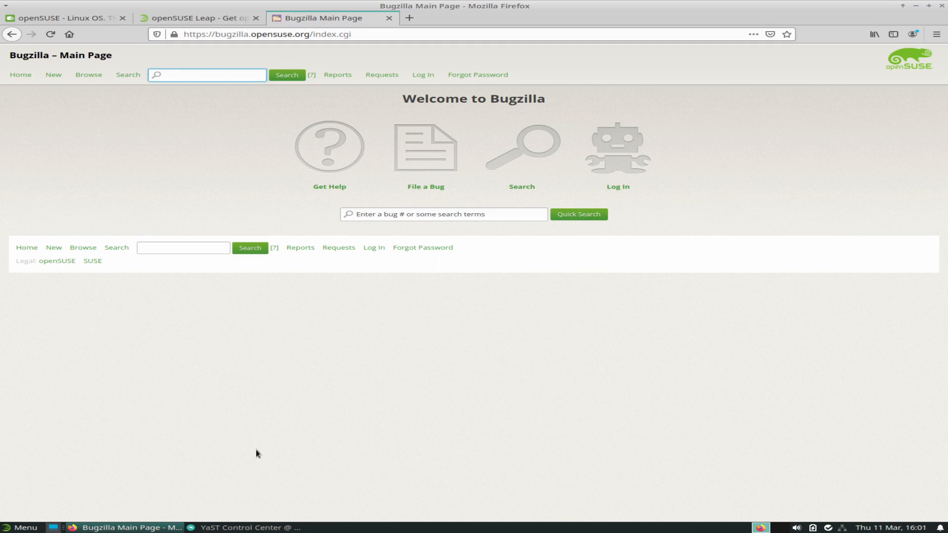
key("ctrl+q")
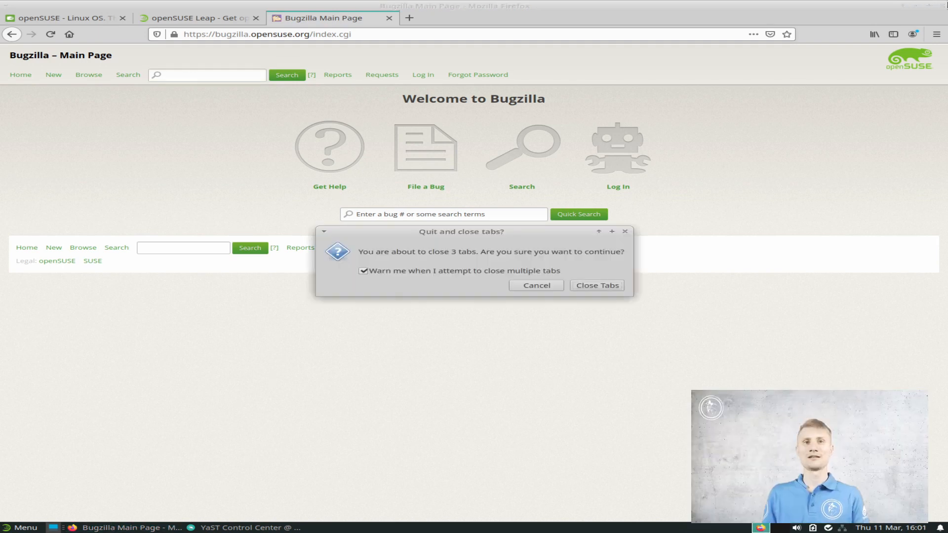
left_click(609, 287)
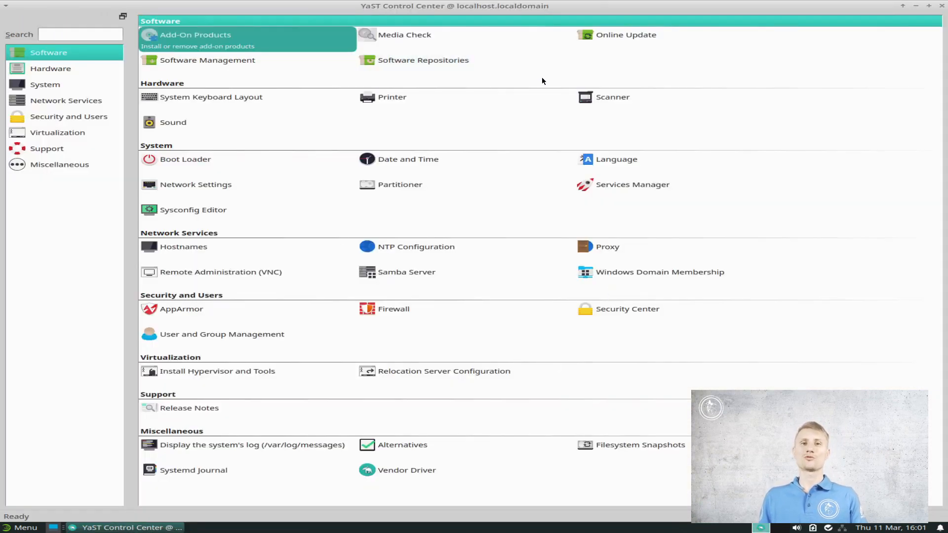
left_click(421, 63)
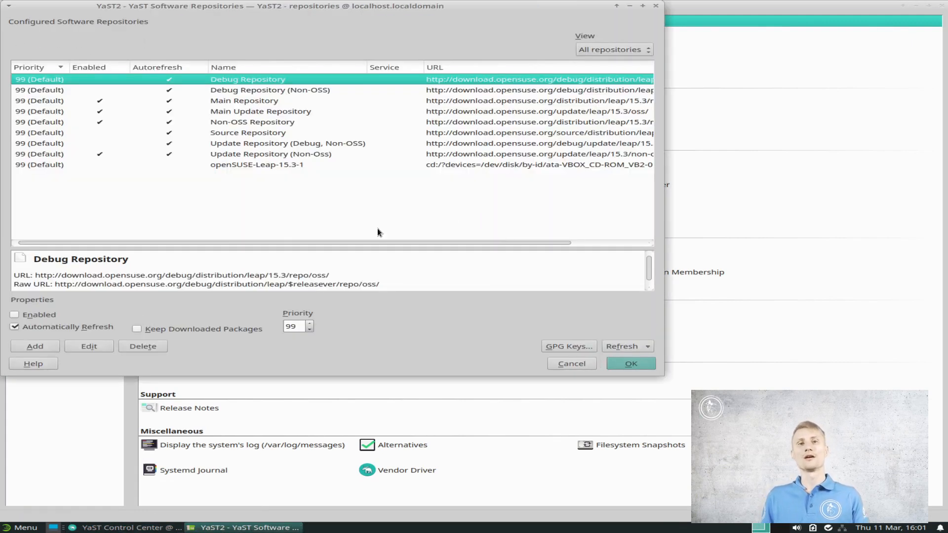
left_click_drag(137, 245, 112, 253)
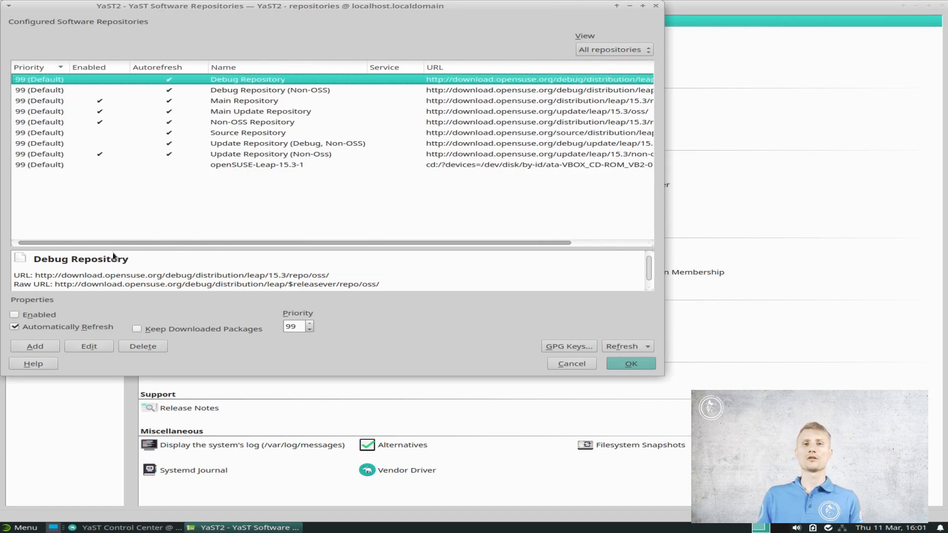
left_click(37, 346)
left_click(183, 109)
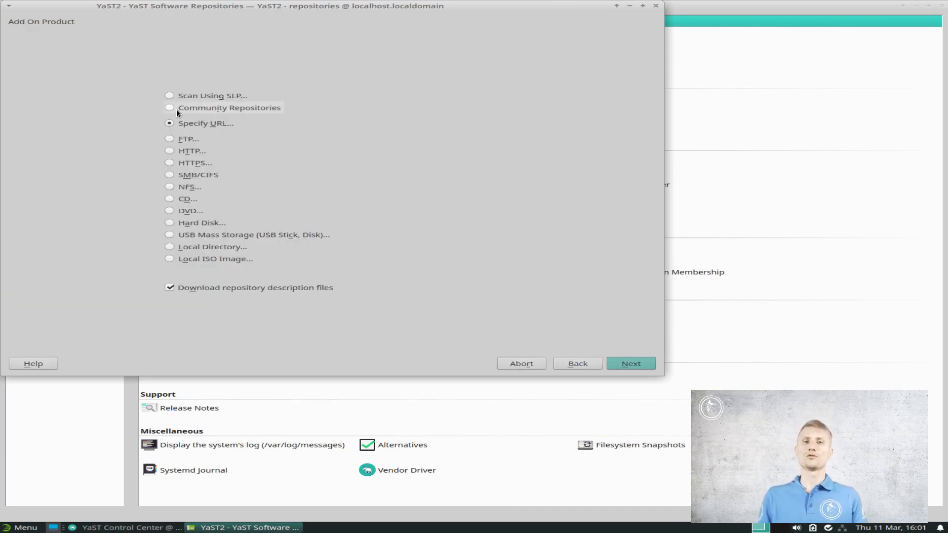
left_click(614, 363)
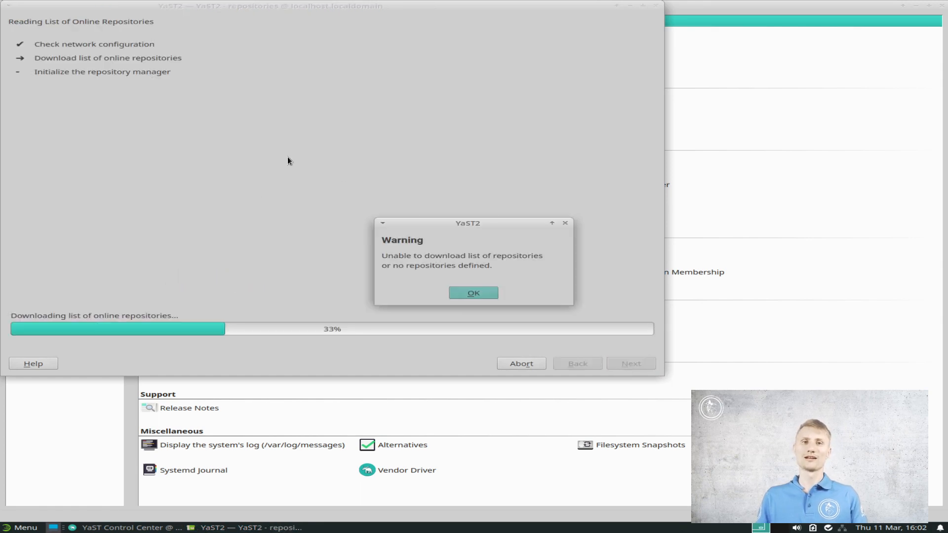
left_click(460, 291)
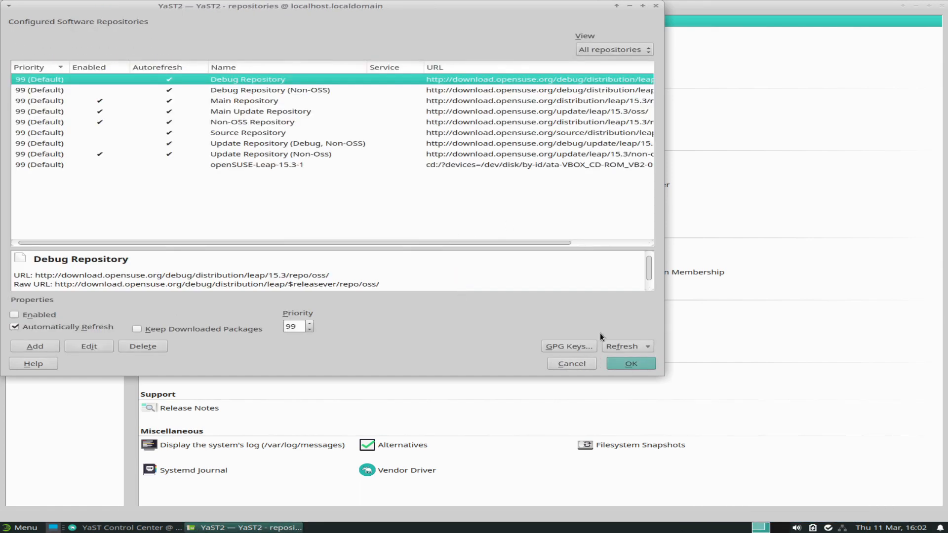
left_click(584, 361)
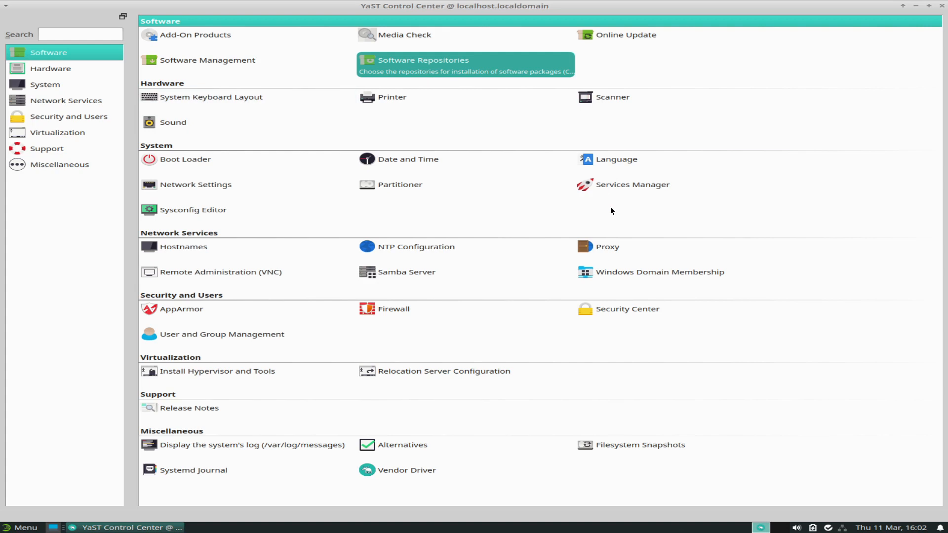
View the five listed filesystem snapshots, dismiss the abort prompt, and close both Snapshots and YaST Control Center.
left_click(616, 451)
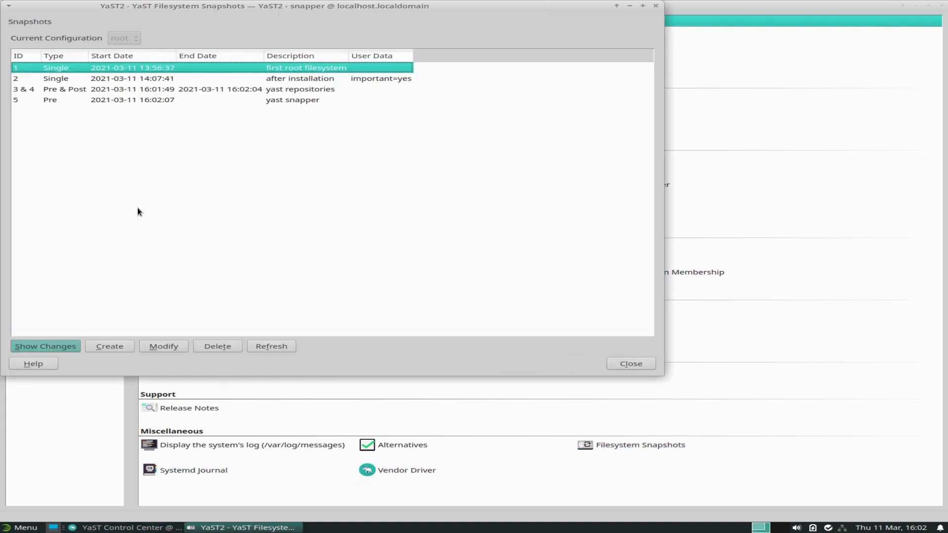
left_click(655, 6)
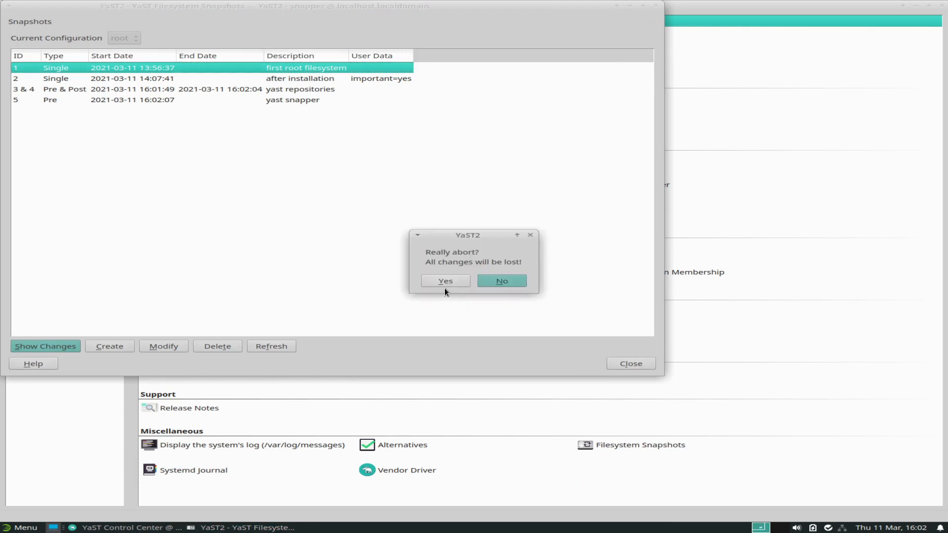
left_click(530, 235)
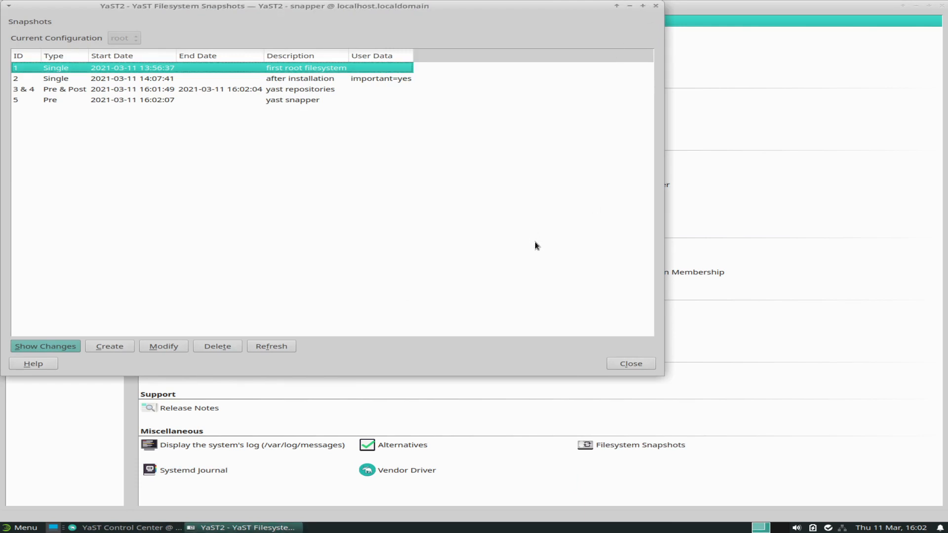
left_click(617, 363)
left_click(944, 4)
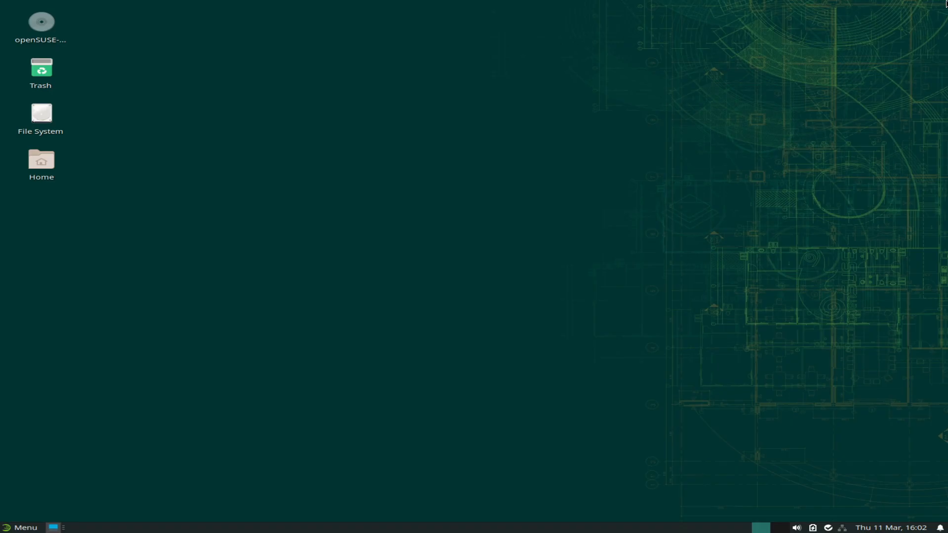
Switch the wallpaper to the blue Xfce mouse image, look over the Menus and Icons options, then close settings.
right_click(395, 182)
left_click(418, 292)
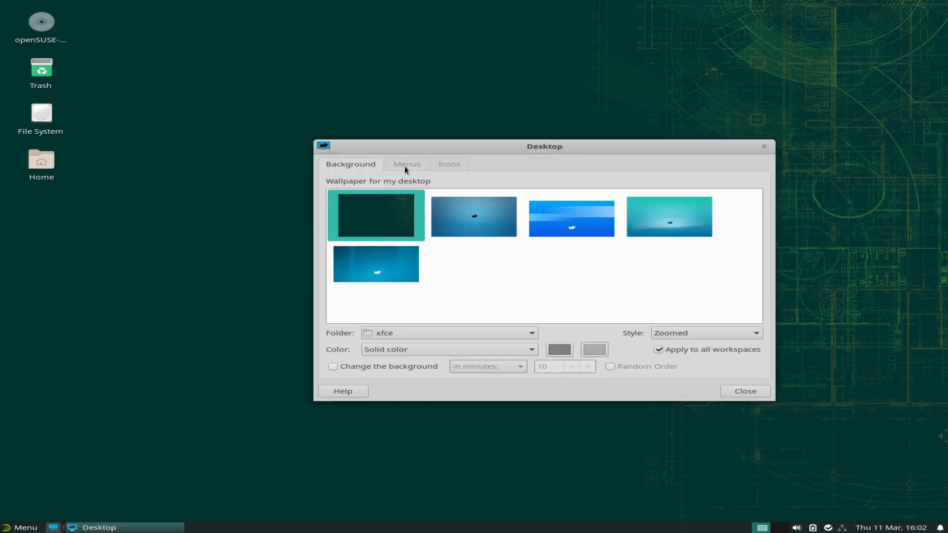
left_click(464, 222)
left_click_drag(490, 146, 415, 96)
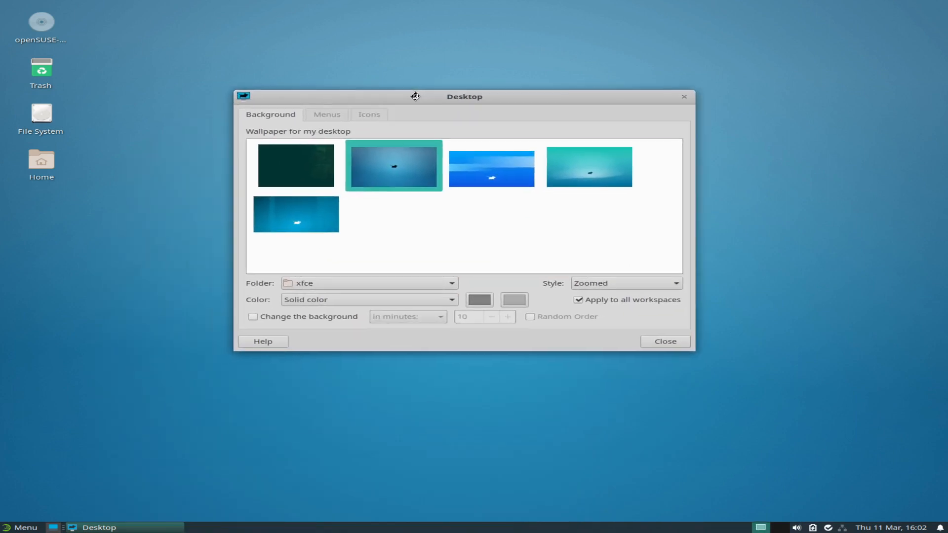
left_click(340, 111)
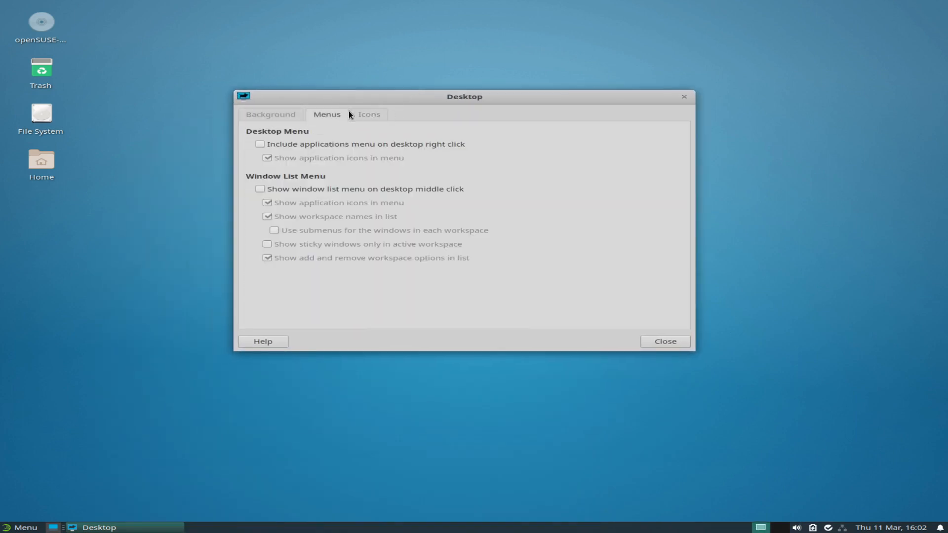
left_click(359, 112)
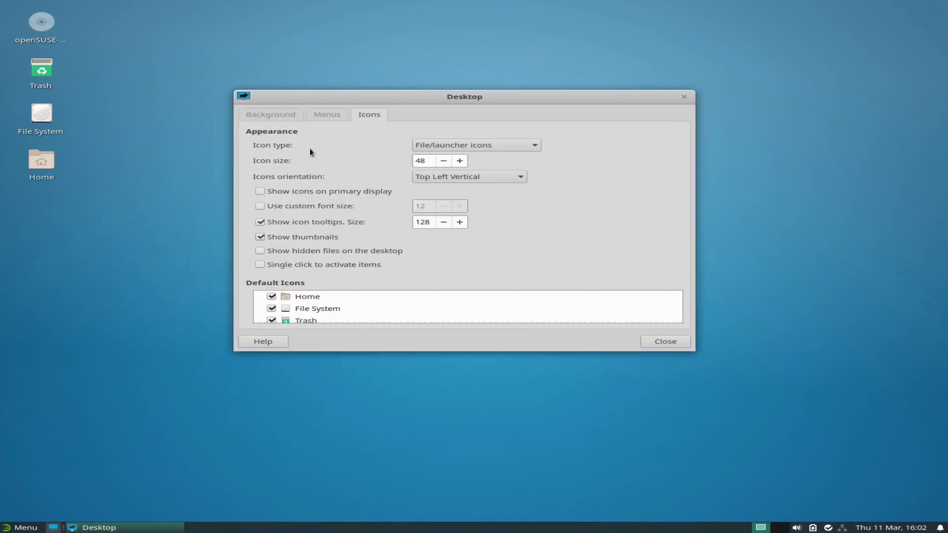
left_click(269, 116)
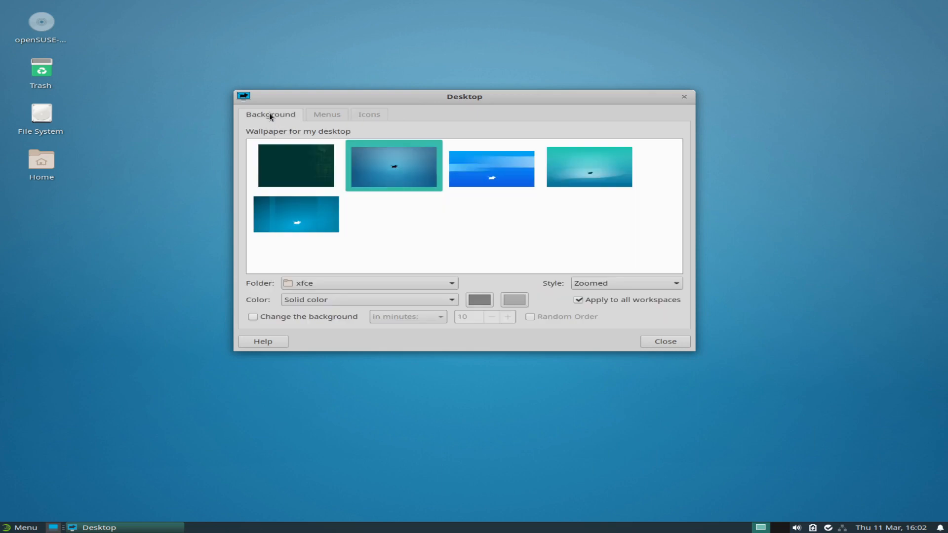
left_click(647, 340)
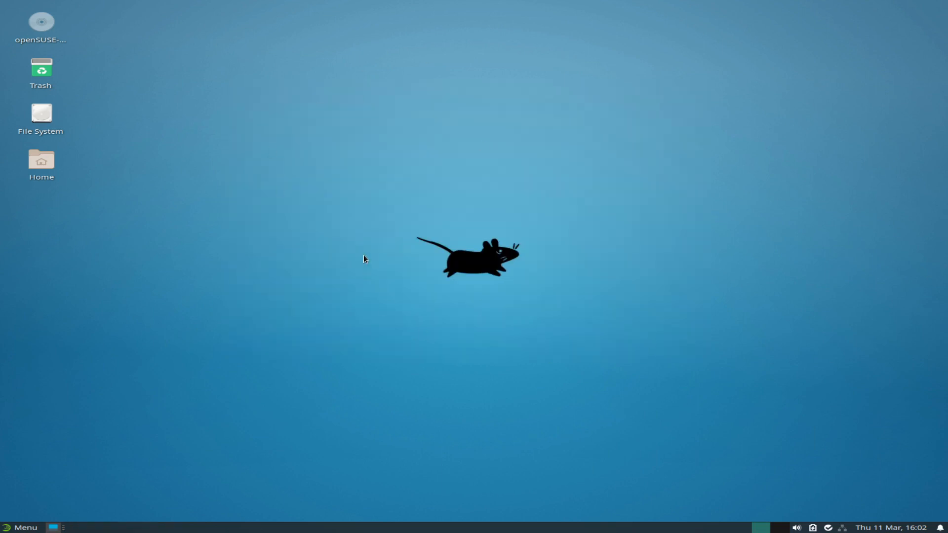
Shut down the computer through the Whisker menu's log-out options.
left_click(25, 527)
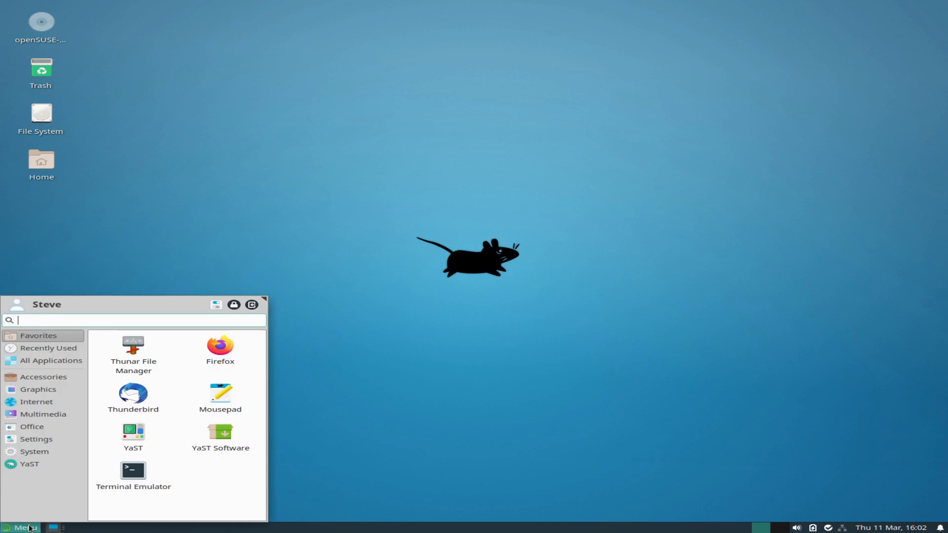
left_click(28, 527)
left_click(29, 527)
left_click(254, 304)
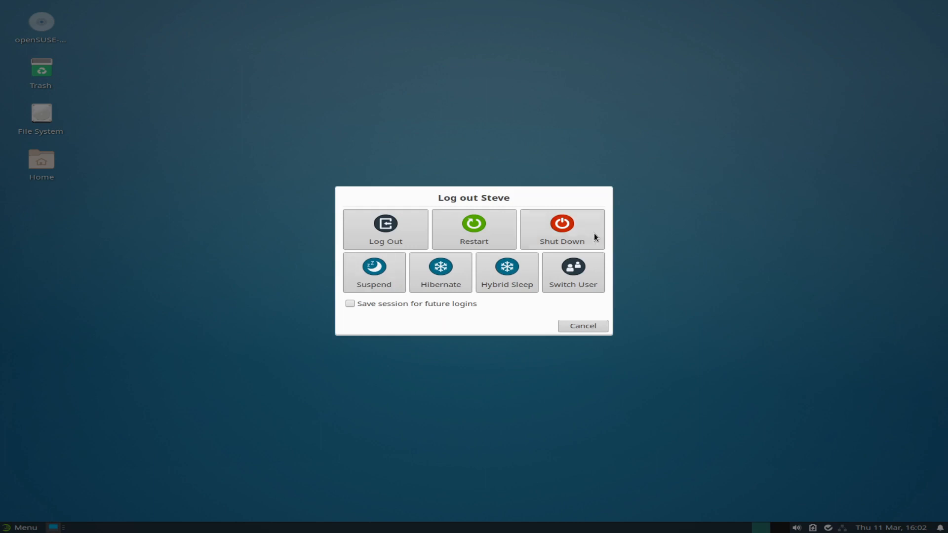
left_click(587, 227)
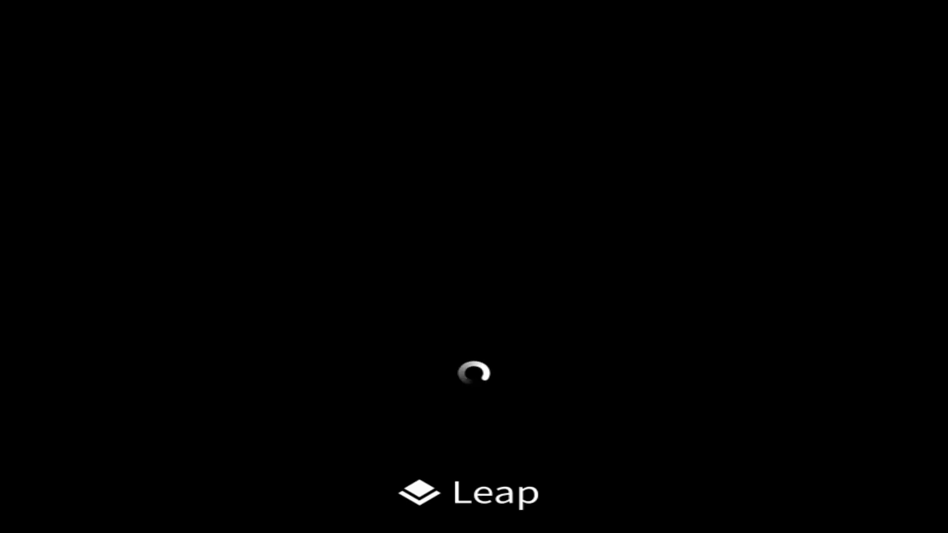